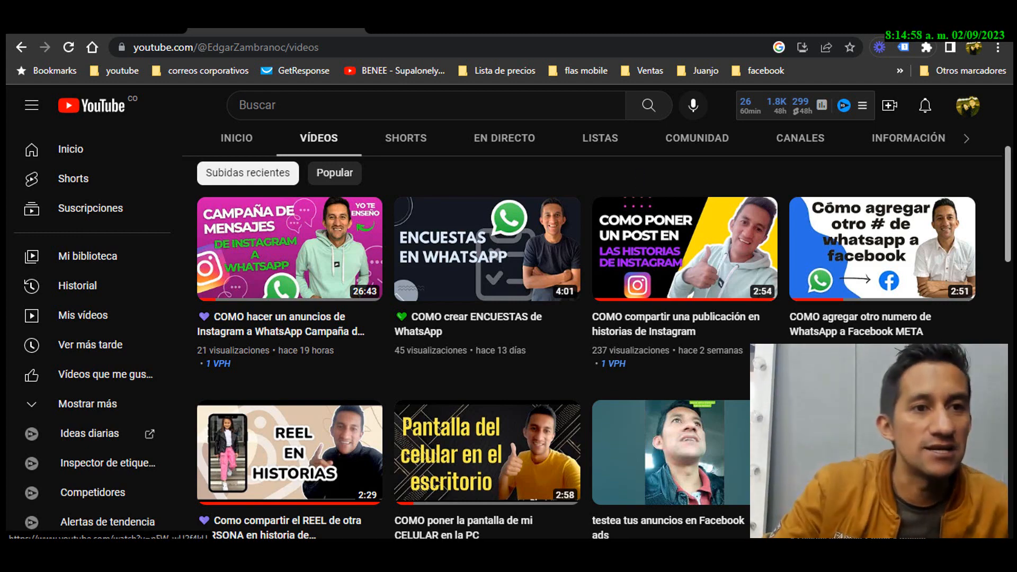
Step: Switch to Facebook and open the Administrador de anuncios from its professional tools
left_click(101, 26)
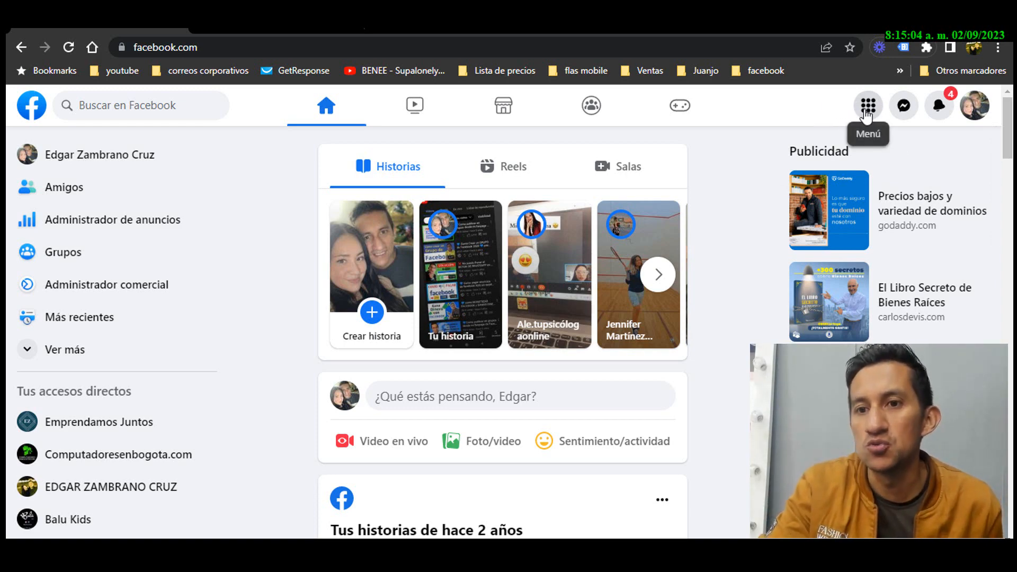
left_click(868, 107)
scroll(712, 416, "down", 15)
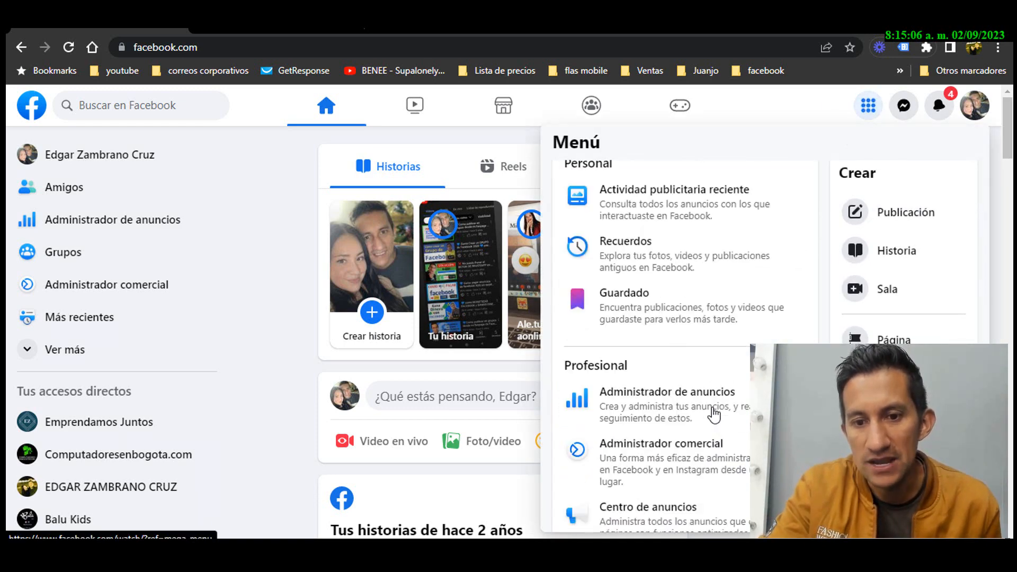
scroll(712, 416, "up", 4)
scroll(714, 415, "up", 3)
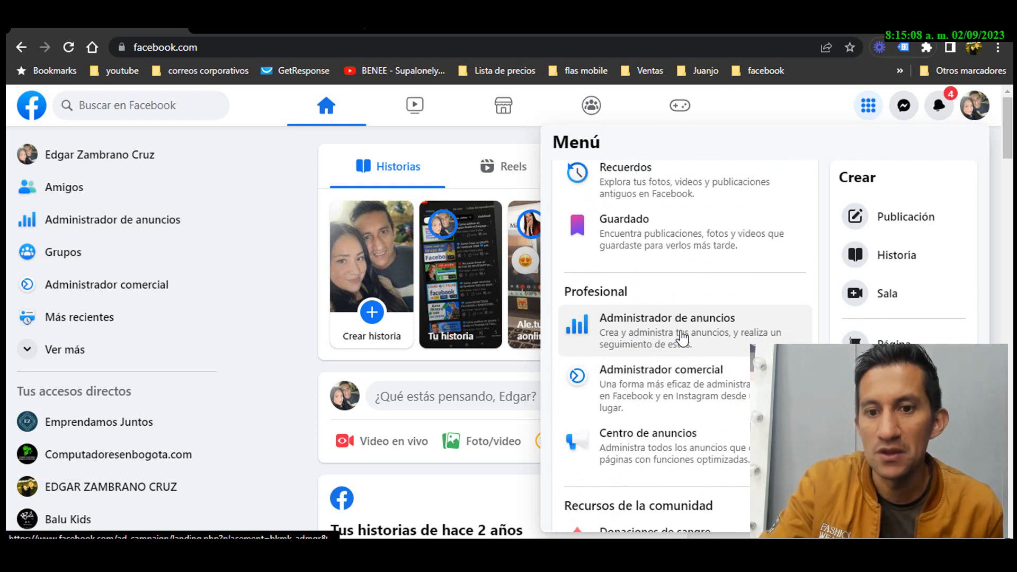
left_click(679, 265)
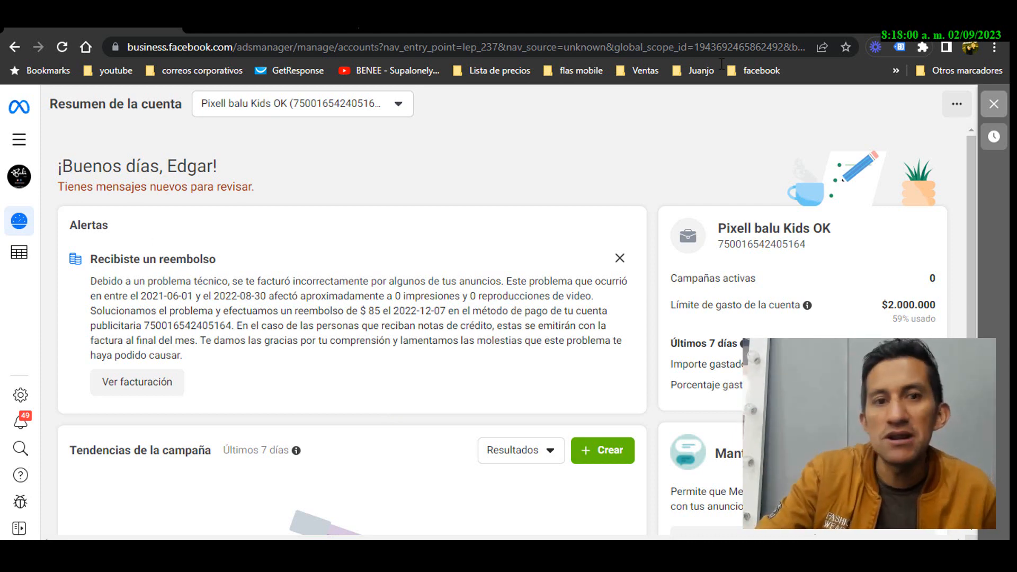
Step: Open the Configuración del negocio for Balu Kids and look over its Usuarios and Cuentas sections
left_click(20, 141)
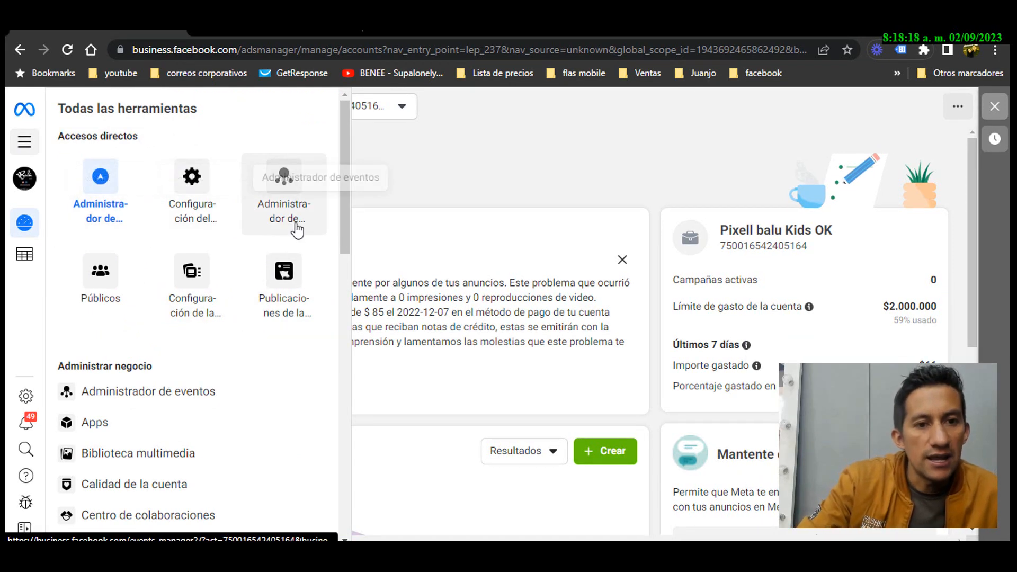
left_click(179, 214)
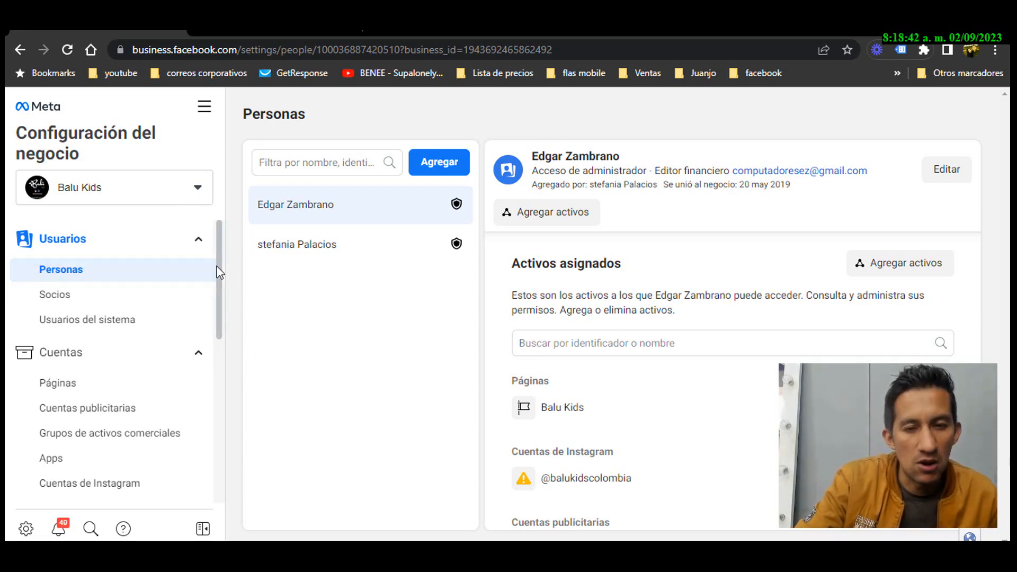
scroll(215, 285, "down", 1)
scroll(222, 265, "up", 1)
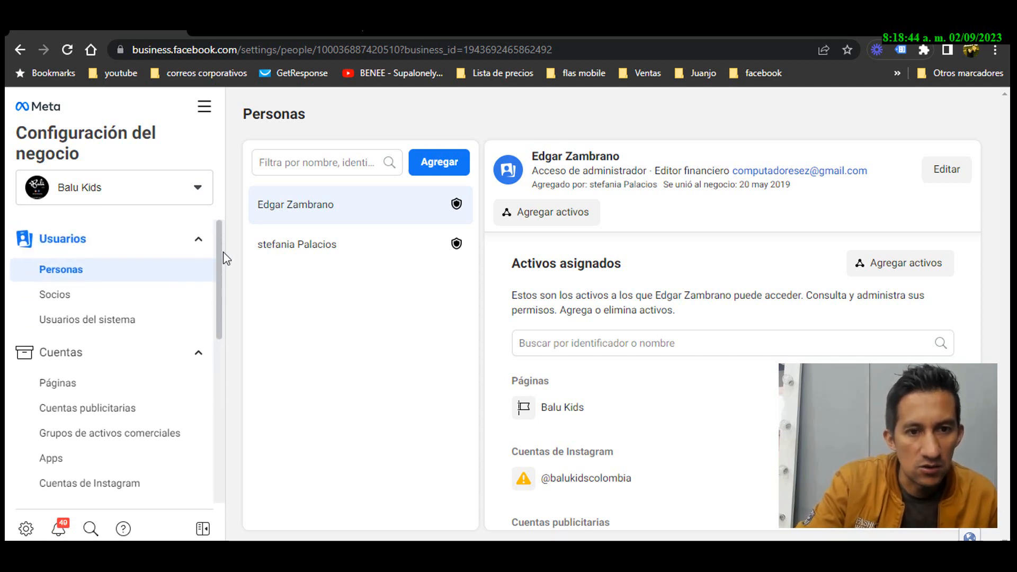
scroll(221, 248, "down", 1)
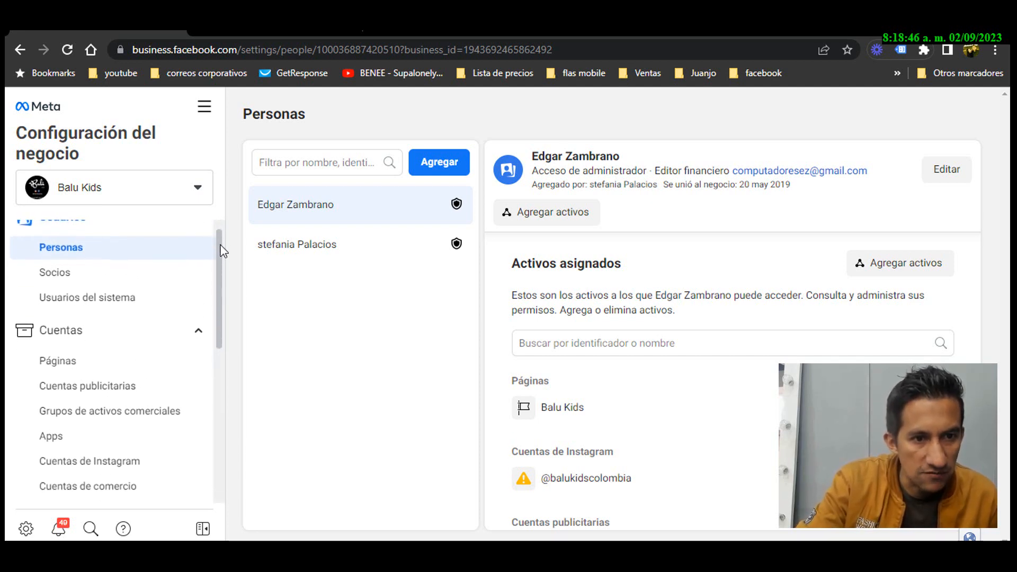
scroll(220, 249, "up", 1)
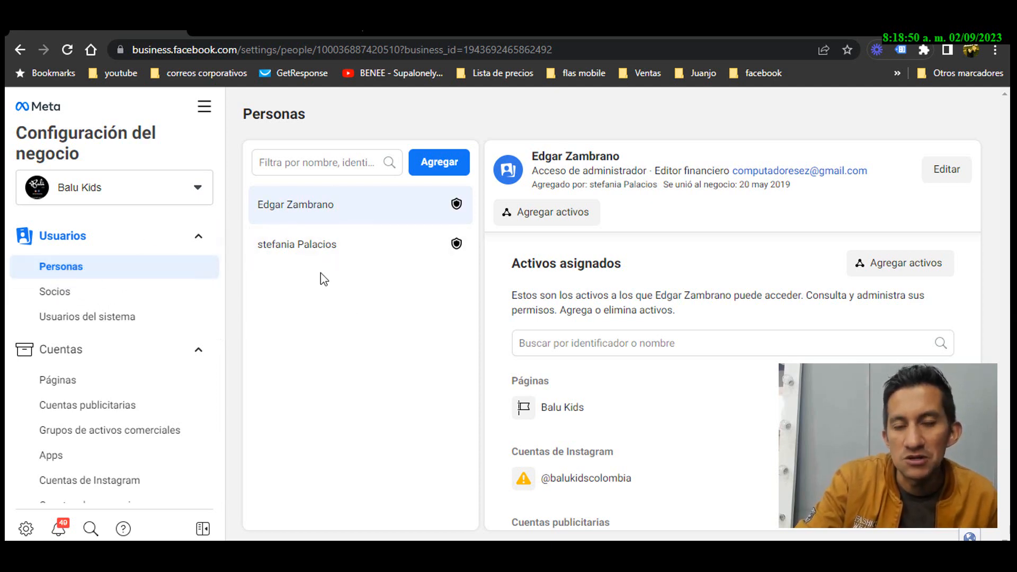
scroll(159, 339, "down", 1)
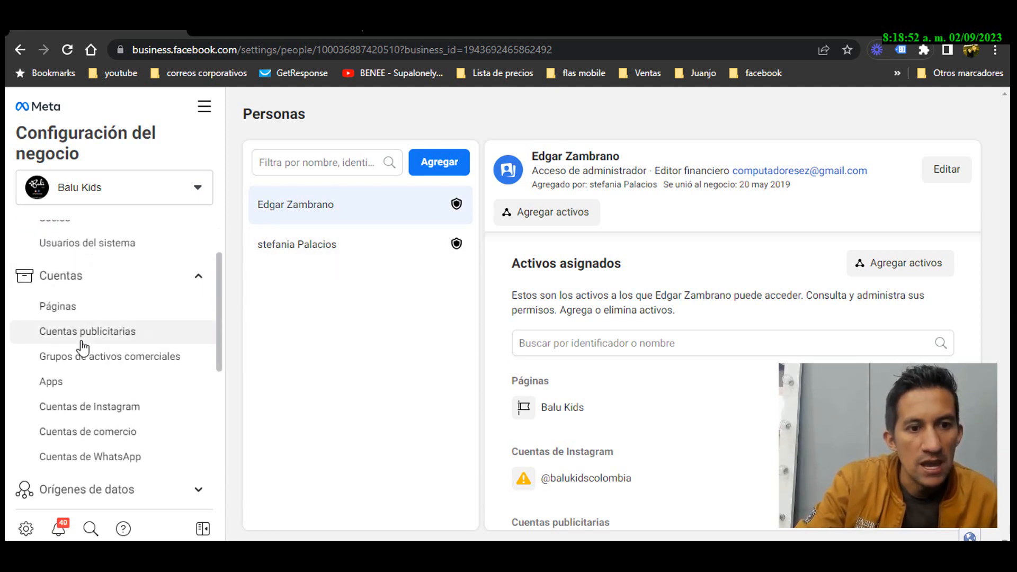
Step: Review the Páginas, Cuentas de WhatsApp and Cuentas de Instagram settings, highlighting the connected Instagram account's handle
left_click(103, 312)
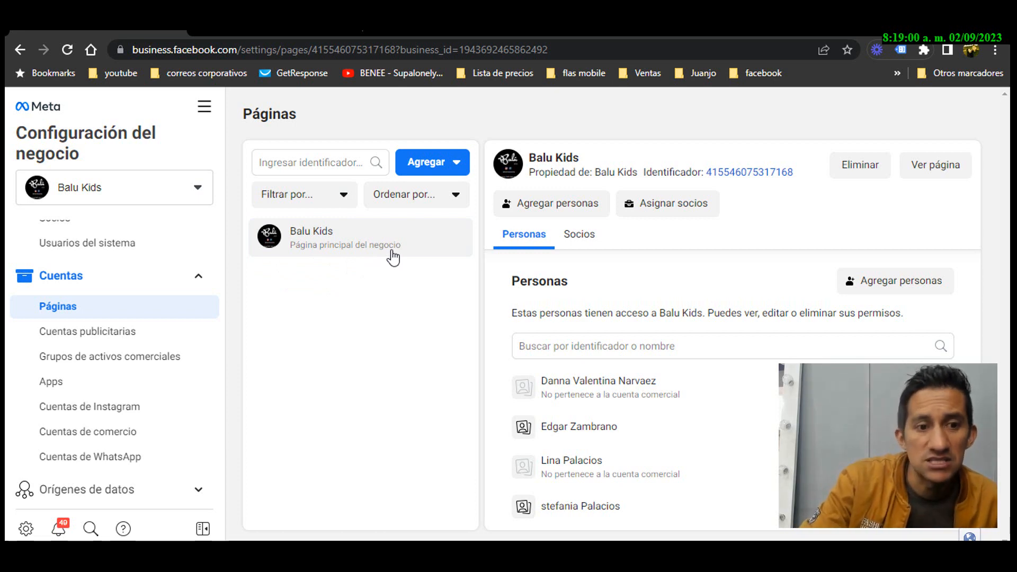
left_click(133, 461)
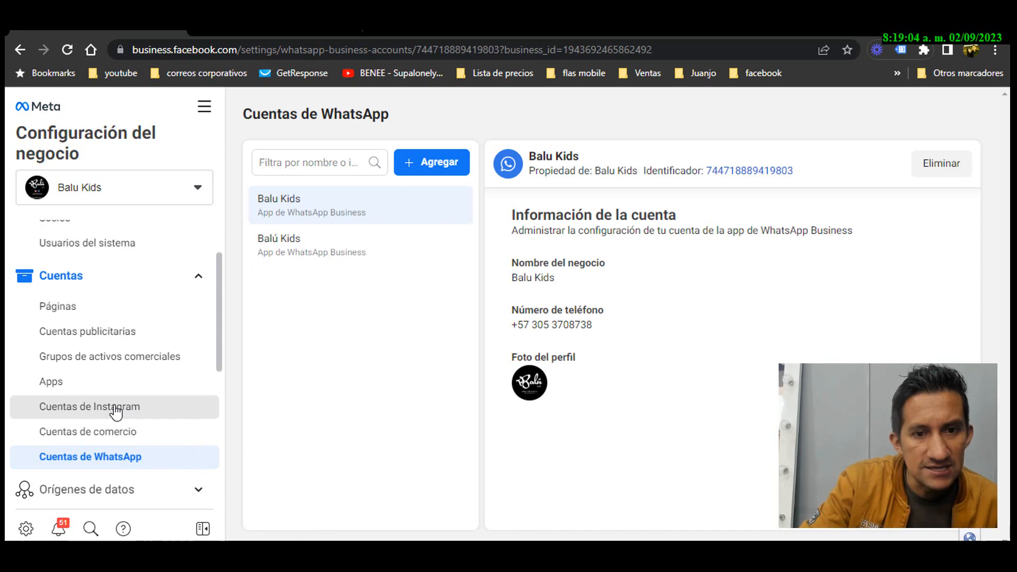
left_click(114, 409)
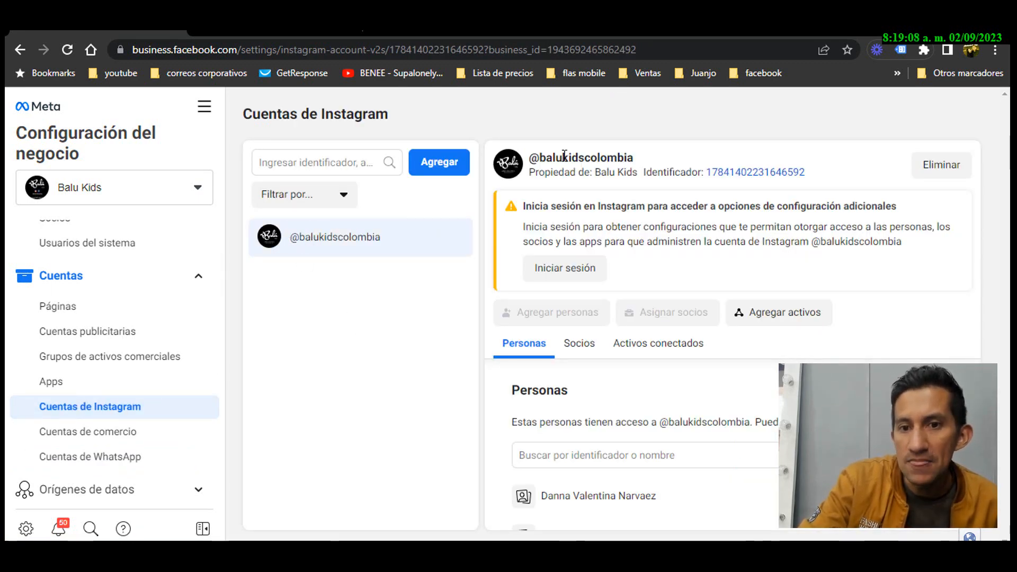
left_click_drag(642, 154, 530, 153)
left_click(342, 255)
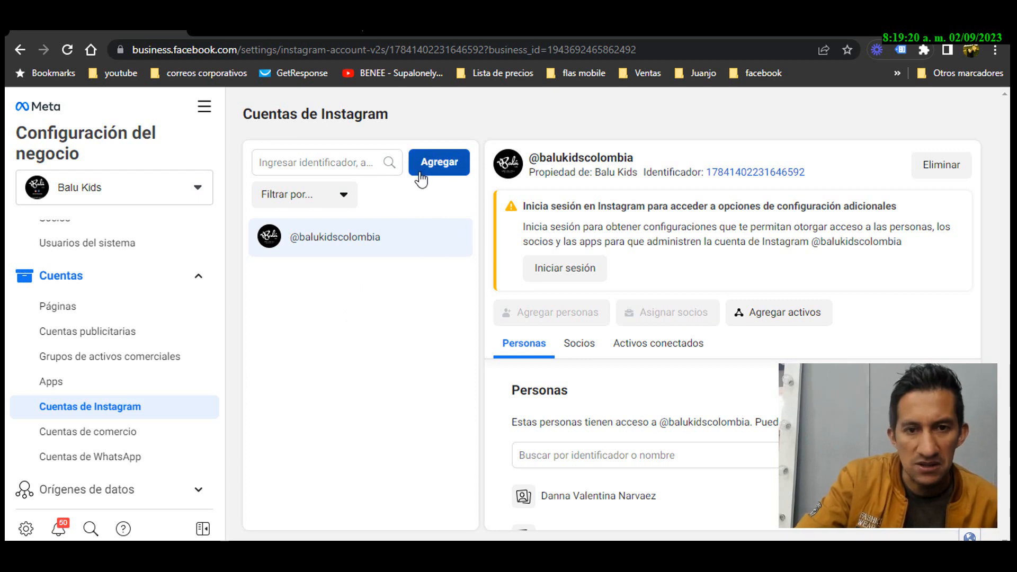
Step: Show Cuentas de WhatsApp and expand Orígenes de datos to examine the options for catalogs, pixels and event sets
left_click(94, 461)
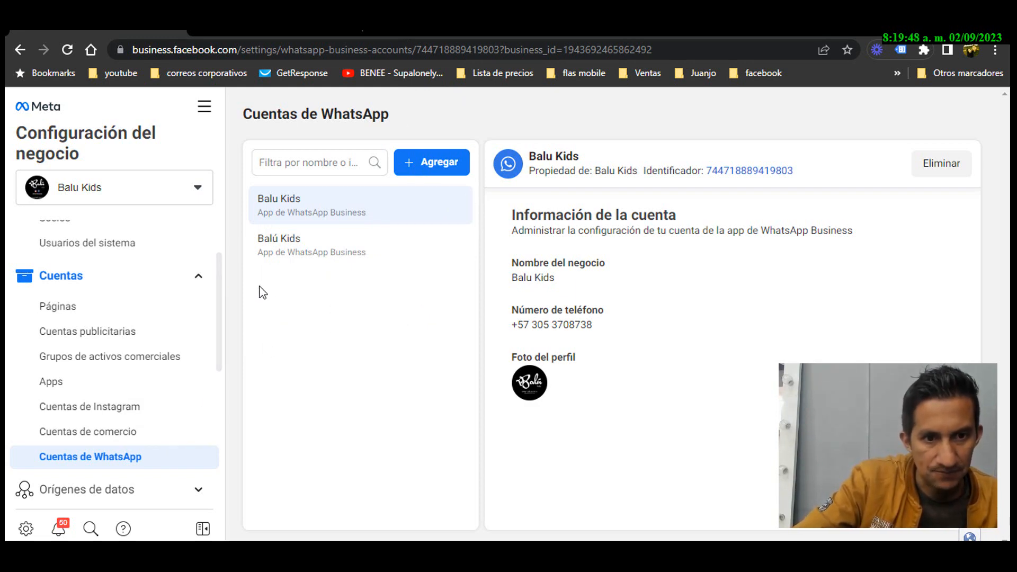
left_click_drag(220, 314, 217, 348)
scroll(109, 400, "down", 1)
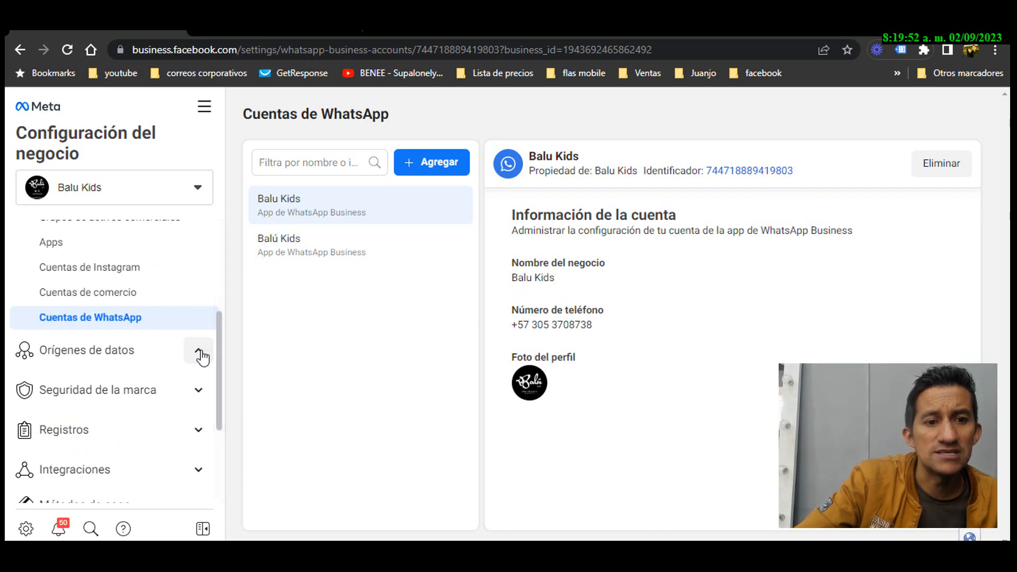
left_click(202, 352)
scroll(220, 351, "down", 3)
scroll(190, 377, "up", 1)
scroll(190, 377, "up", 1)
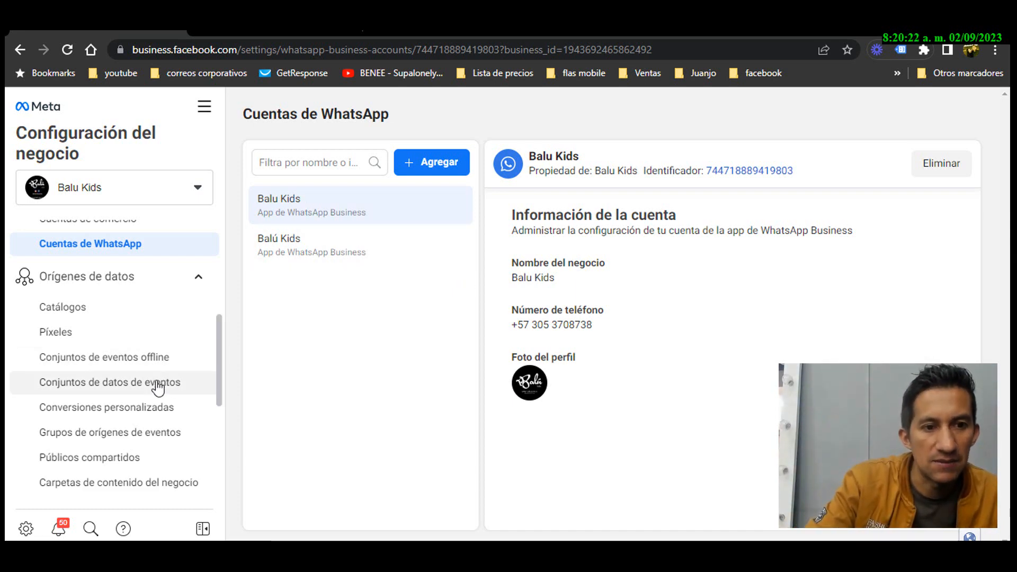
scroll(138, 391, "up", 2)
scroll(133, 391, "down", 2)
scroll(80, 387, "up", 2)
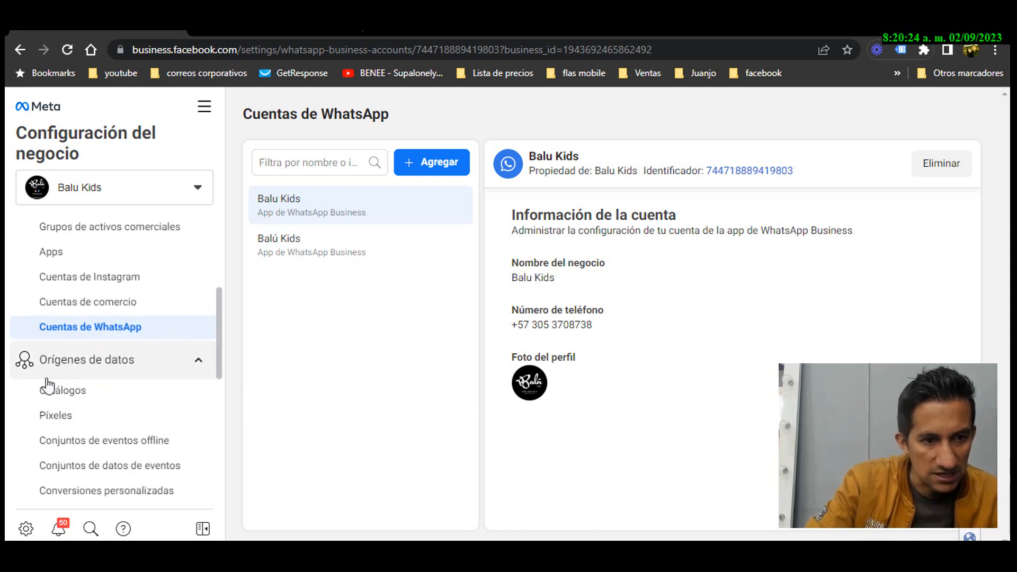
scroll(53, 384, "up", 5)
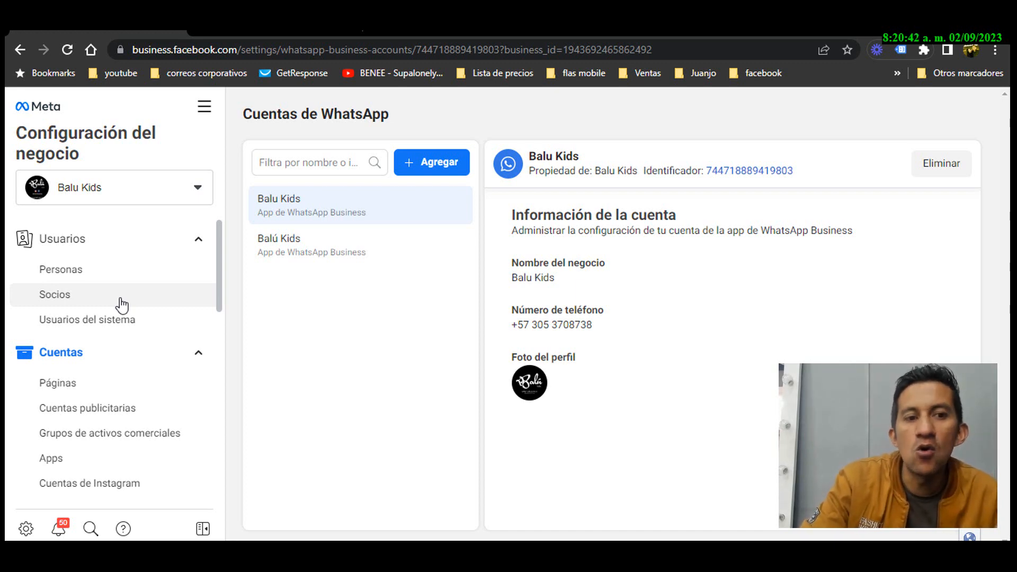
left_click_drag(219, 269, 220, 238)
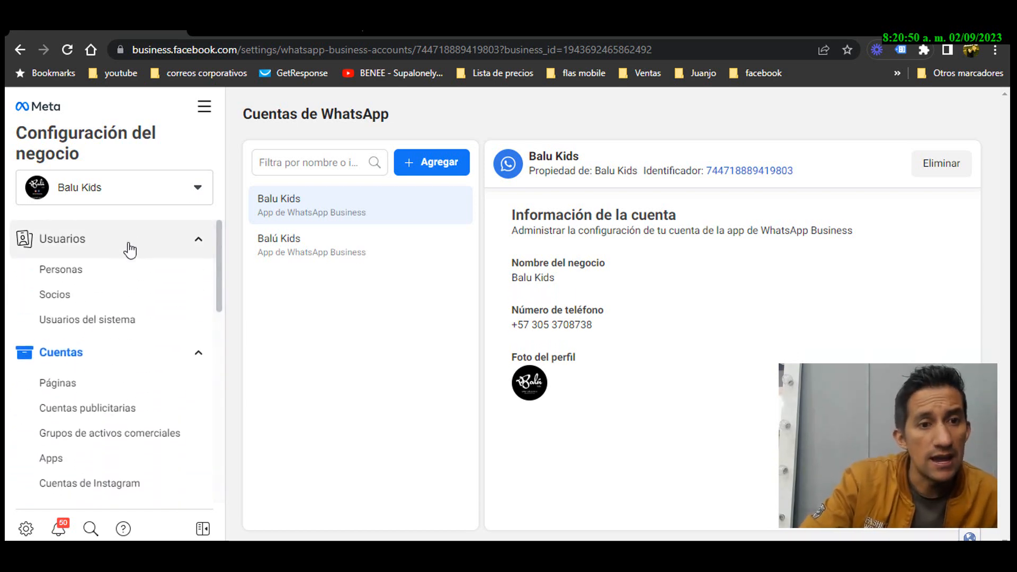
Step: Return to the Administrador de anuncios and examine the campaign table's Alcance, Frecuencia and Costo por resultado columns
left_click(204, 109)
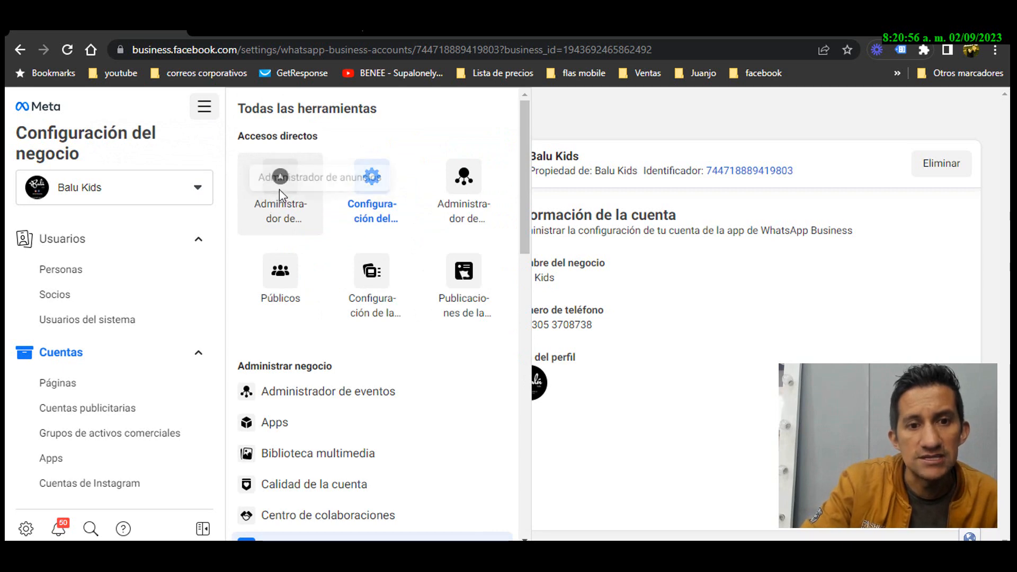
left_click(281, 209)
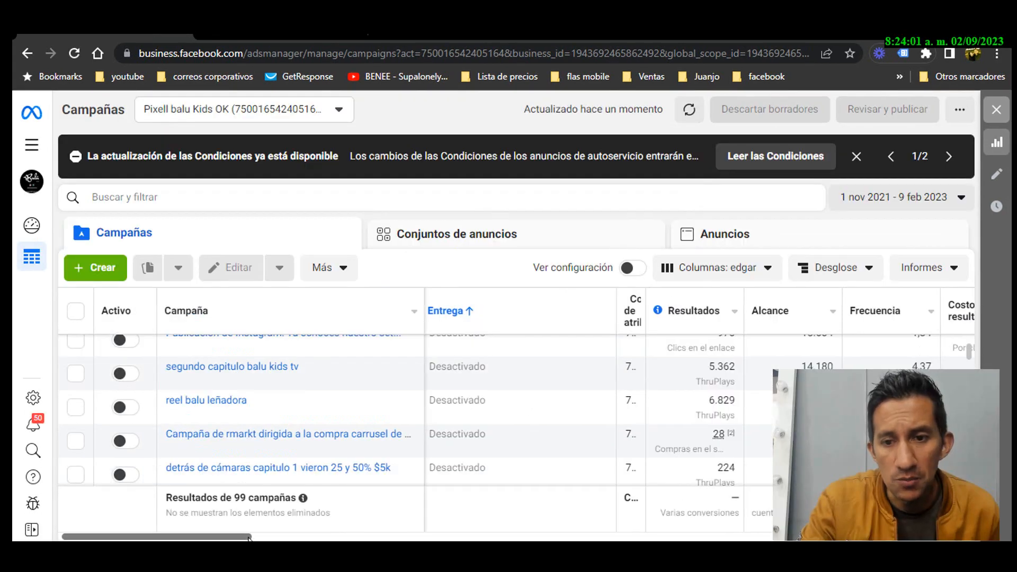
left_click_drag(249, 537, 311, 499)
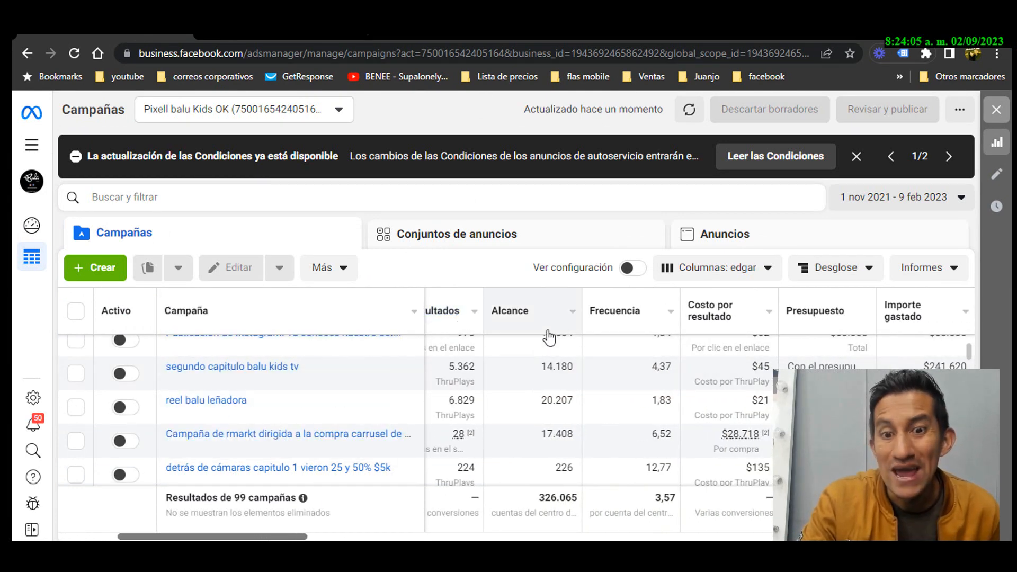
left_click_drag(297, 537, 320, 539)
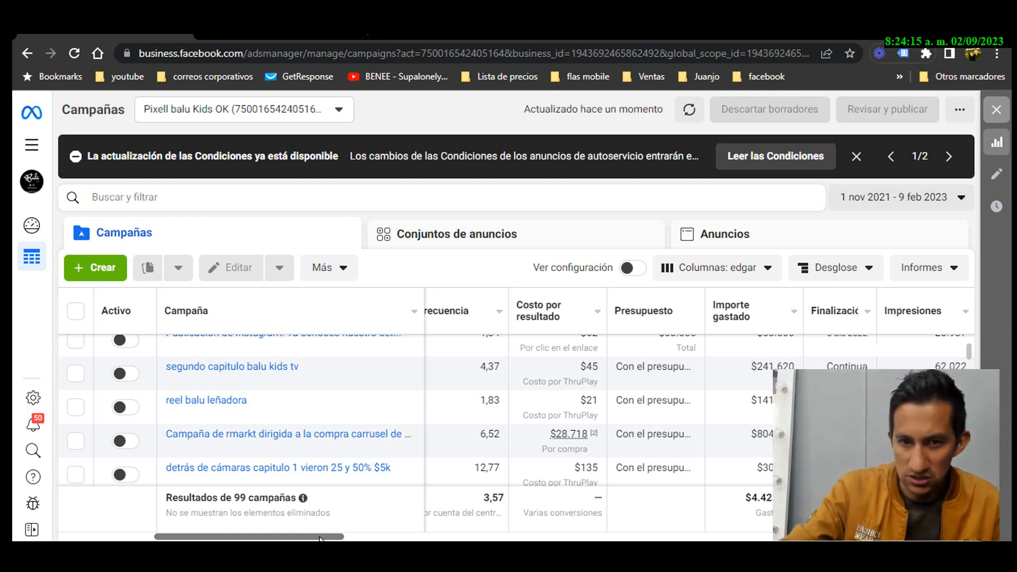
left_click_drag(326, 538, 339, 539)
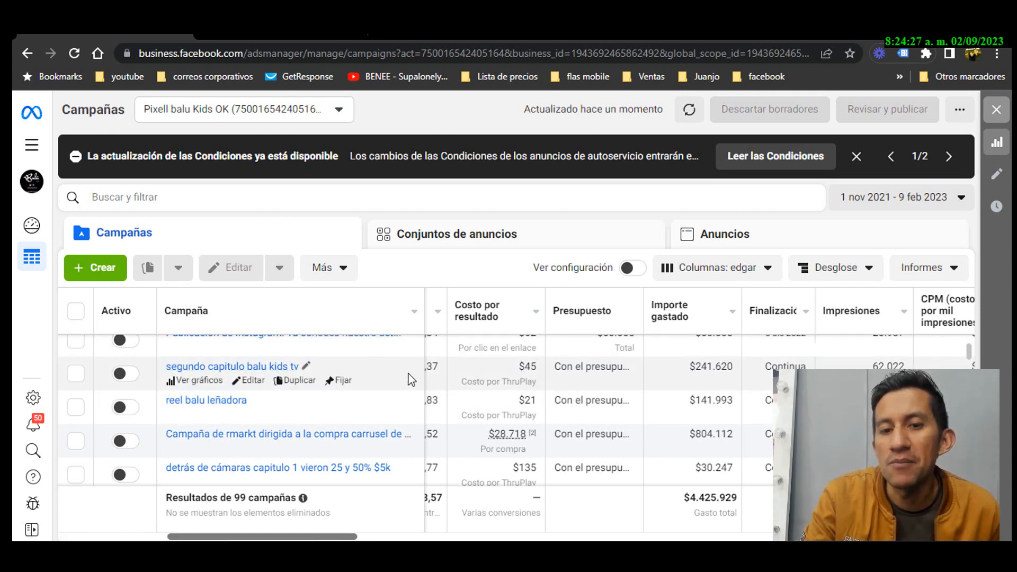
Step: Compare the cost per result of the segundo capitulo balu kids tv and reel balu leñadora campaigns, highlighting the latter's value
left_click(523, 367)
double_click(522, 401)
left_click_drag(540, 404, 543, 403)
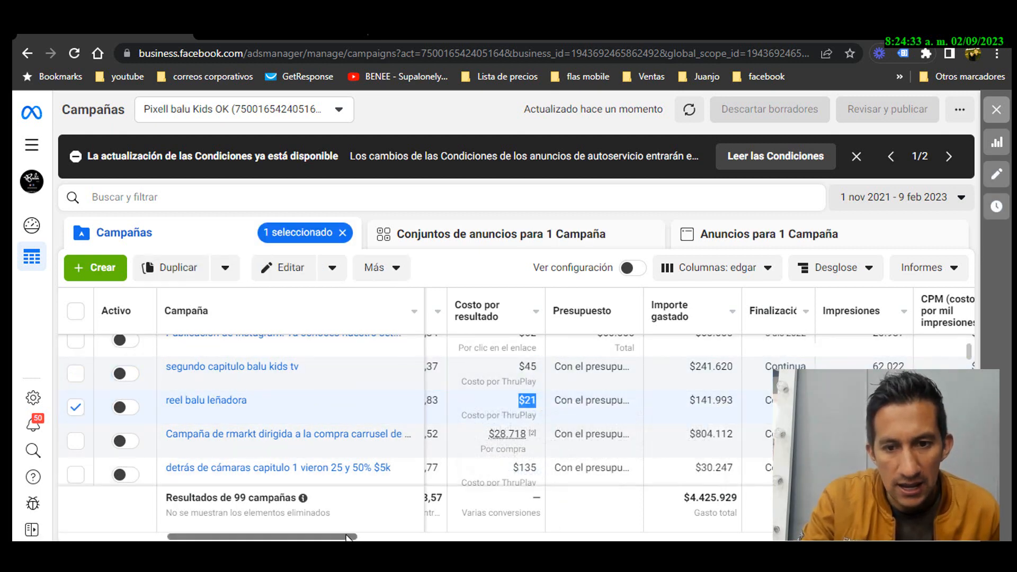
Step: Highlight in turn the Importe gastado of segundo capitulo balu kids tv, reel balu leñadora and the rmarkt carrusel campaign
left_click_drag(350, 538, 378, 538)
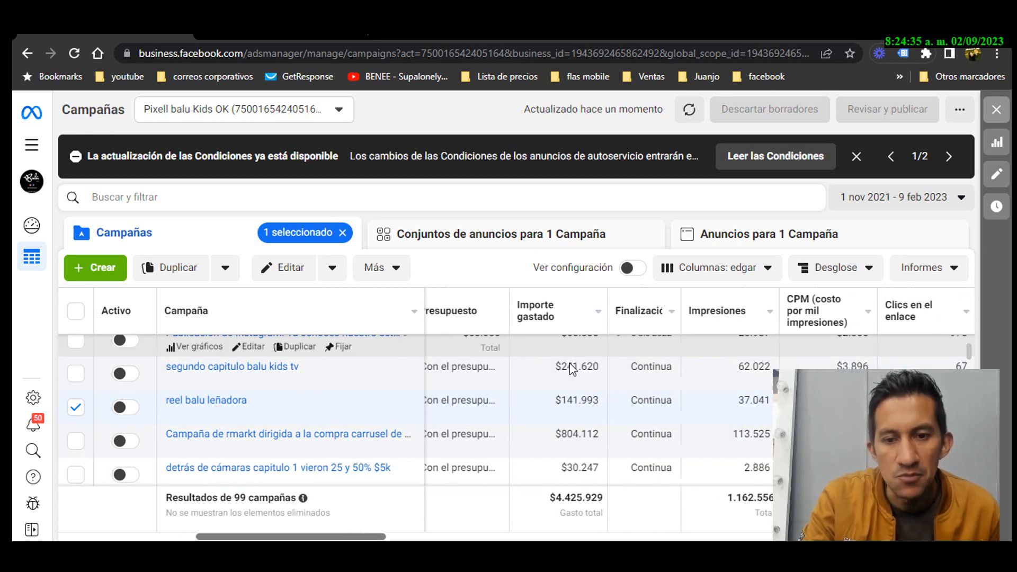
left_click(549, 381)
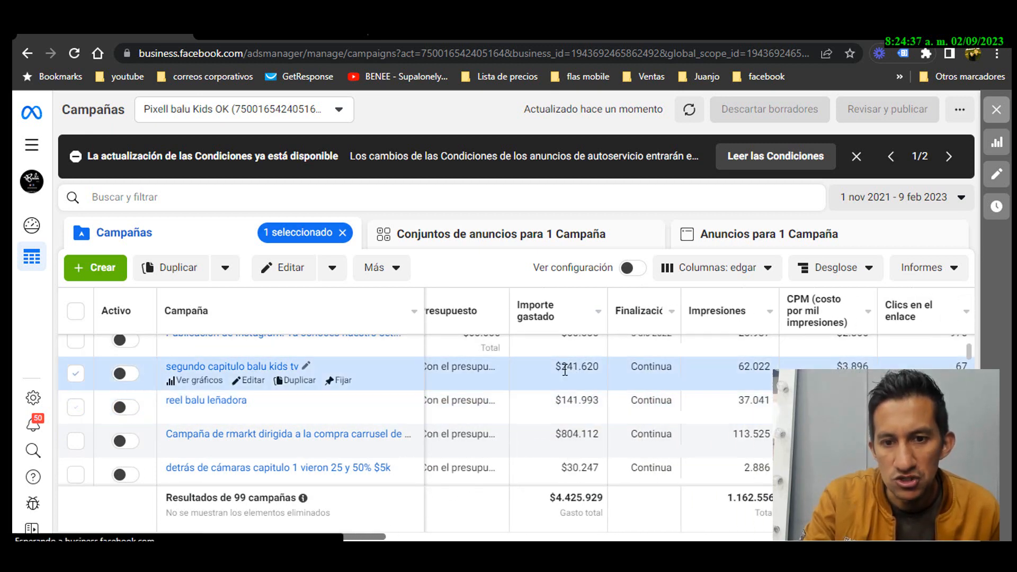
left_click_drag(550, 374, 606, 379)
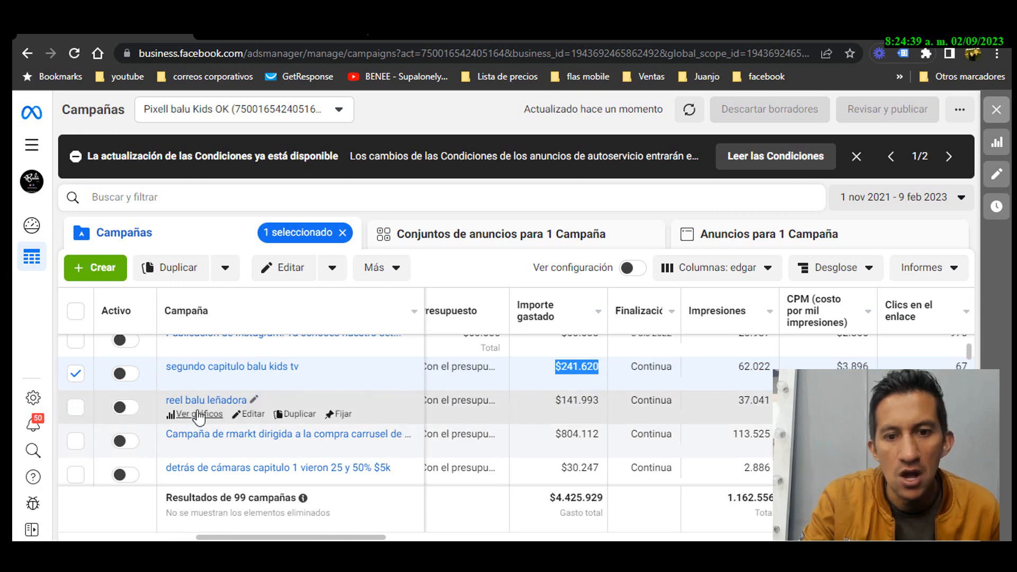
left_click_drag(553, 403, 597, 403)
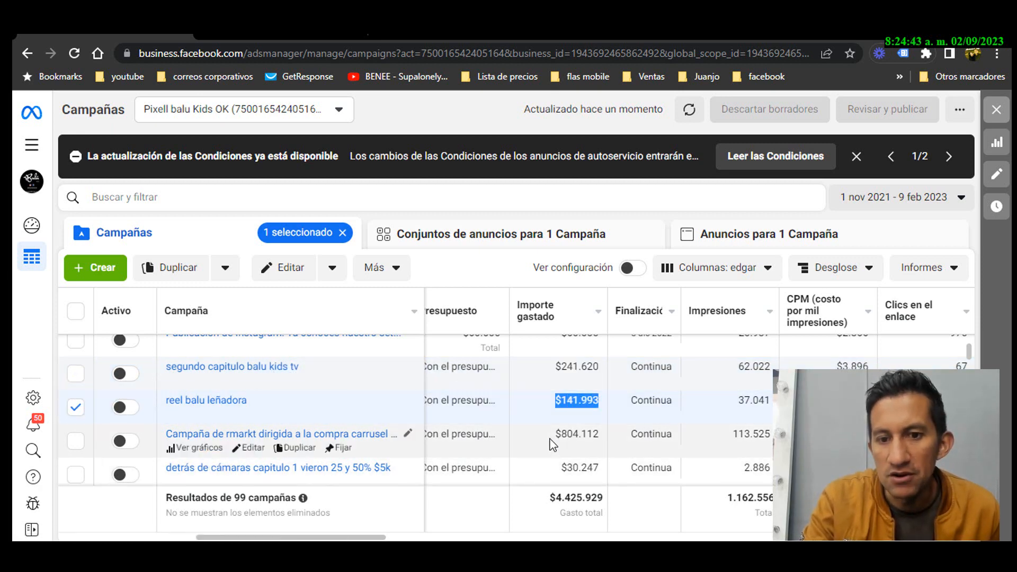
left_click_drag(553, 444, 604, 443)
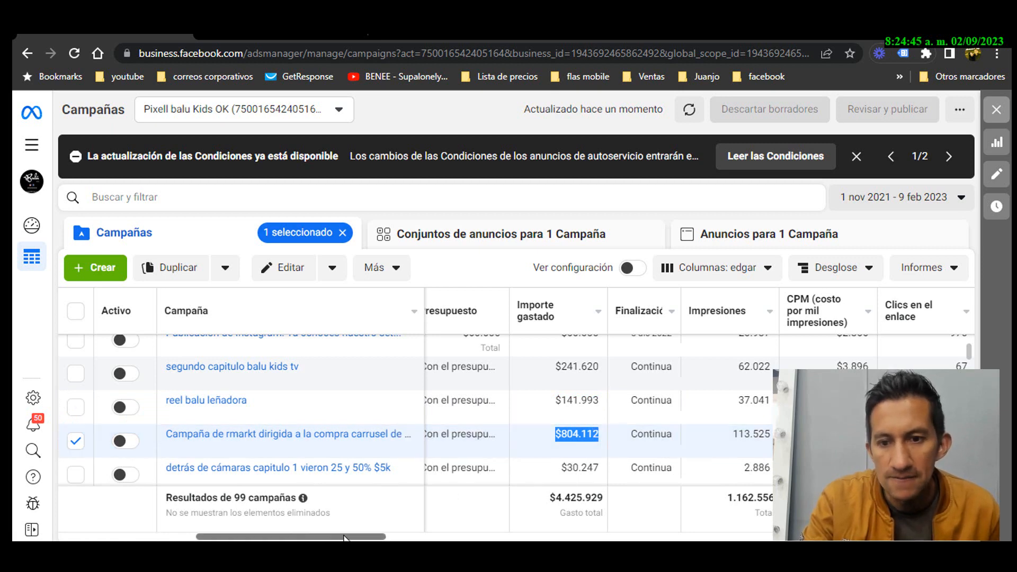
Step: Check the CPM column's definition and highlight the CPM of segundo capitulo balu kids tv and the rmarkt carrusel campaign
left_click_drag(345, 538, 386, 538)
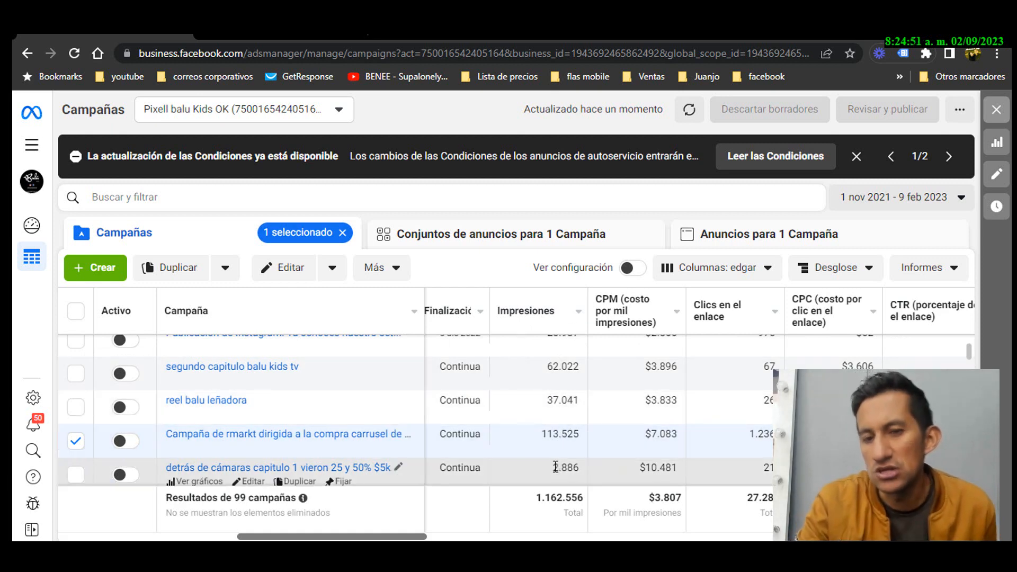
mouse_move(614, 322)
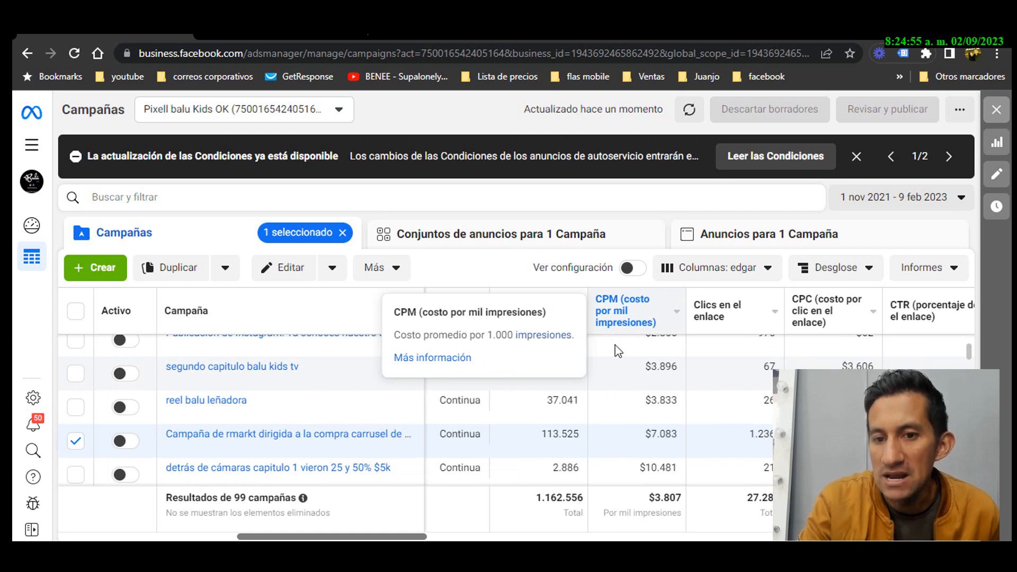
left_click_drag(644, 370, 660, 371)
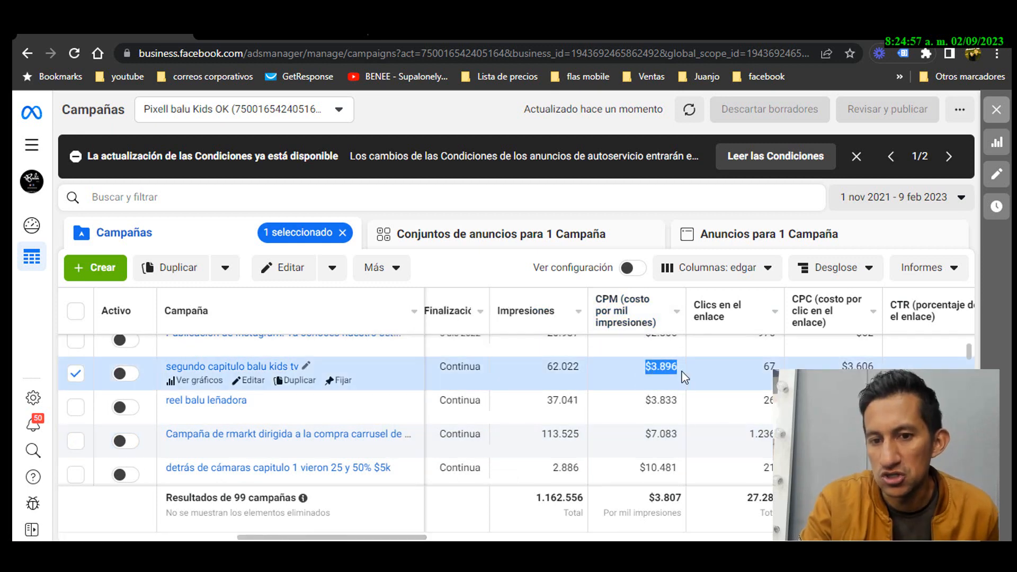
left_click_drag(643, 437, 667, 440)
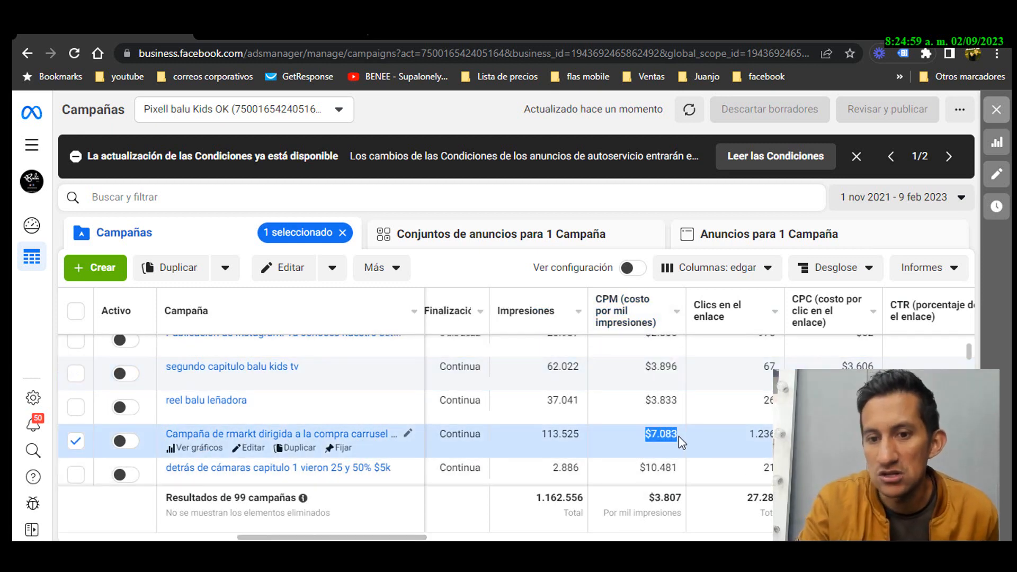
Step: Compare the Clics en el enlace of the rmarkt carrusel, segundo capitulo balu kids tv and reel balu leñadora campaigns
left_click_drag(405, 537, 432, 536)
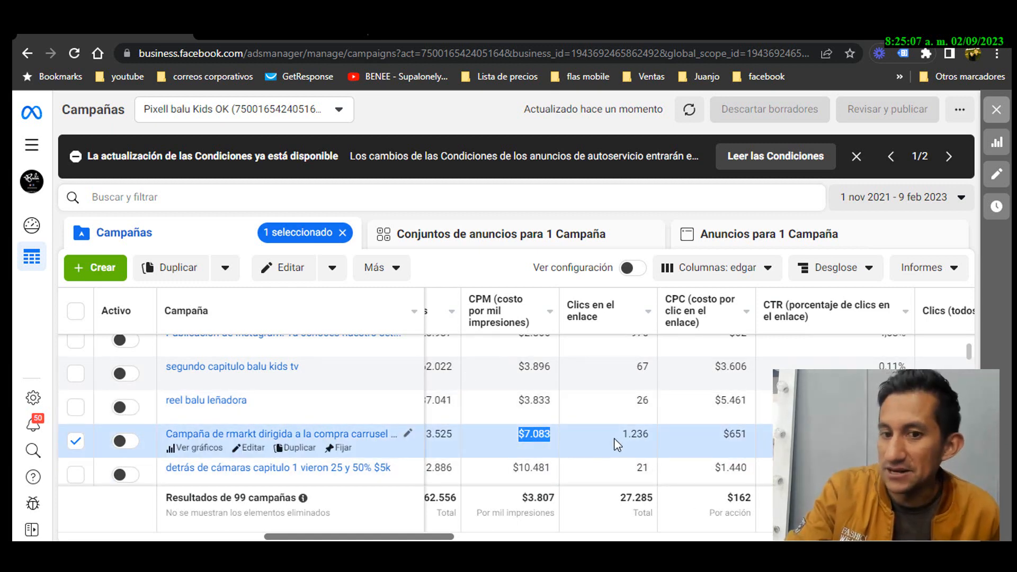
double_click(638, 435)
left_click(639, 370)
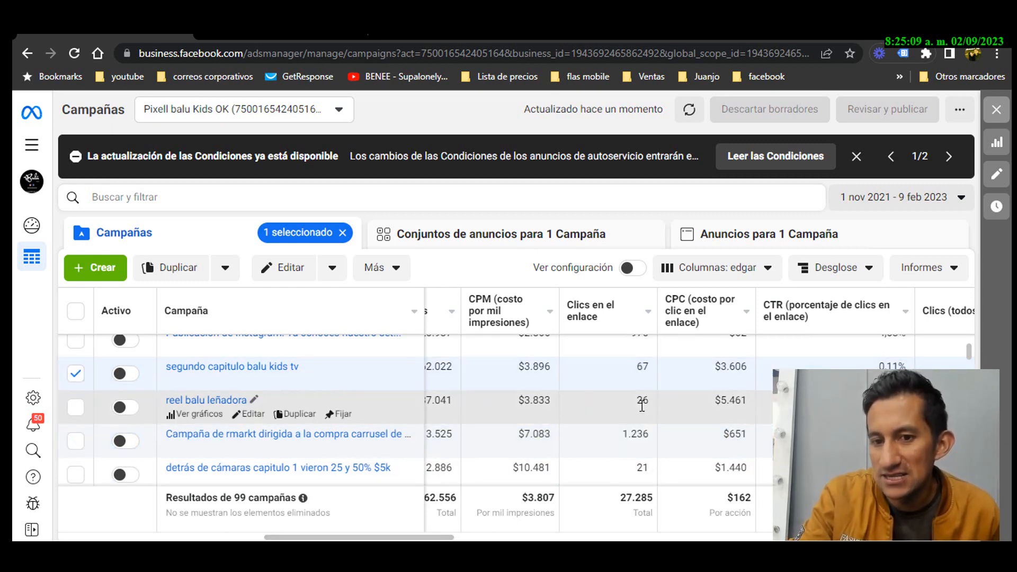
left_click_drag(638, 407, 643, 407)
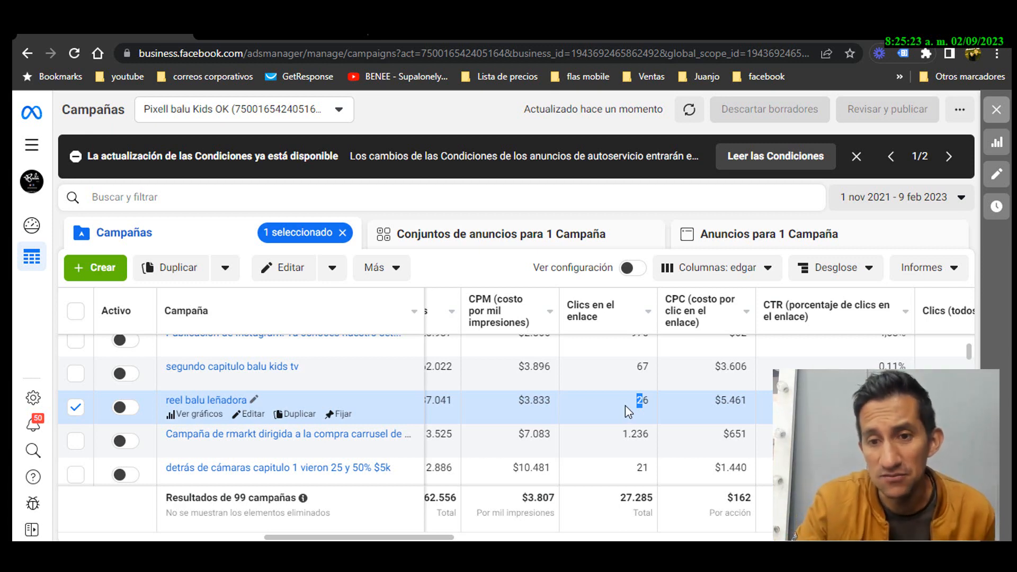
Step: Examine the Visitas a la página de destino column and the rmarkt carrusel campaign's cost per landing page visit
left_click_drag(434, 538, 601, 538)
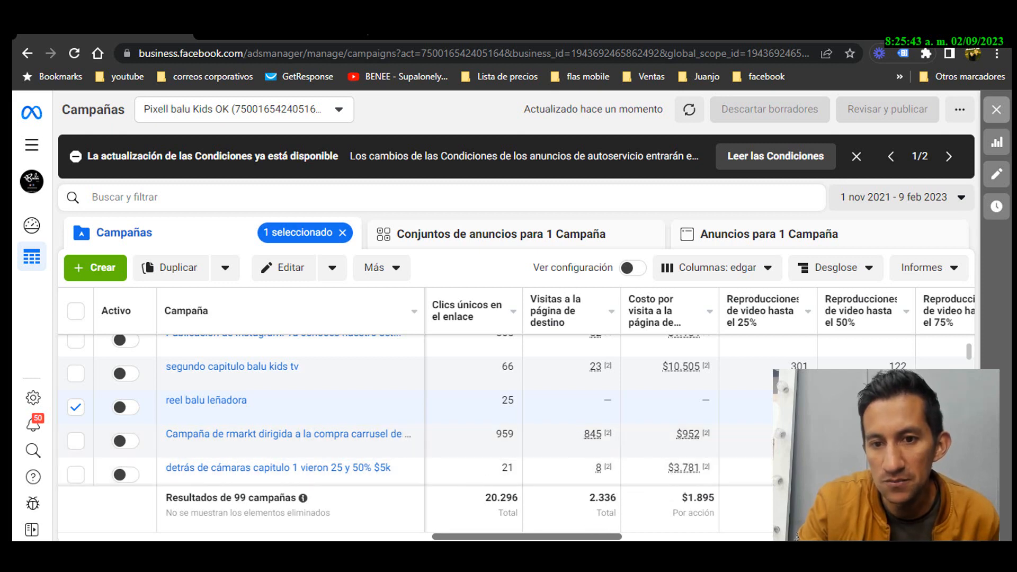
left_click_drag(677, 437, 707, 448)
left_click(669, 439)
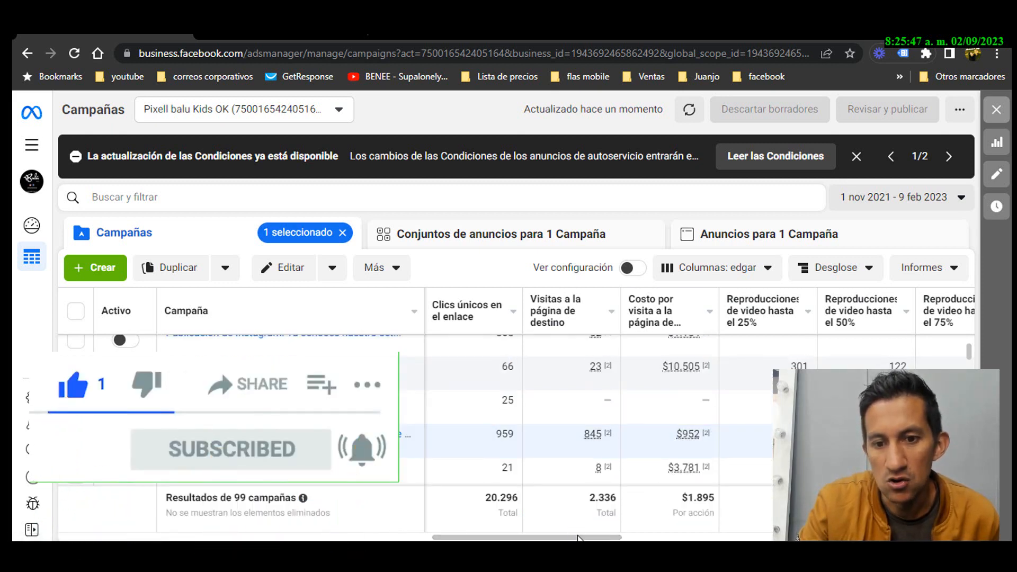
Step: Examine the video playback percentage columns and highlight reel balu leñadora's Reproducciones de video hasta el 75% value
left_click_drag(582, 537, 612, 537)
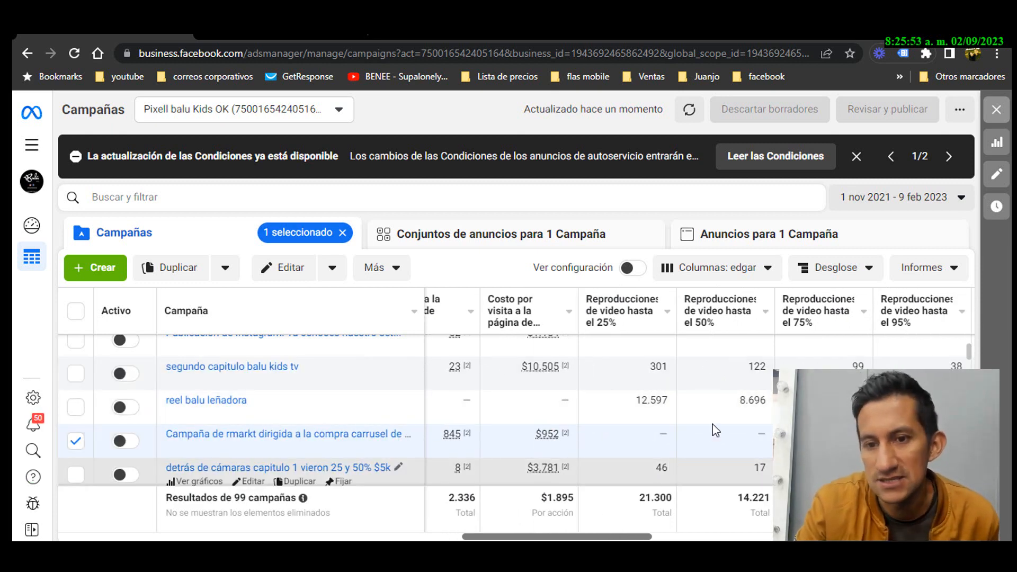
scroll(593, 414, "right", 5)
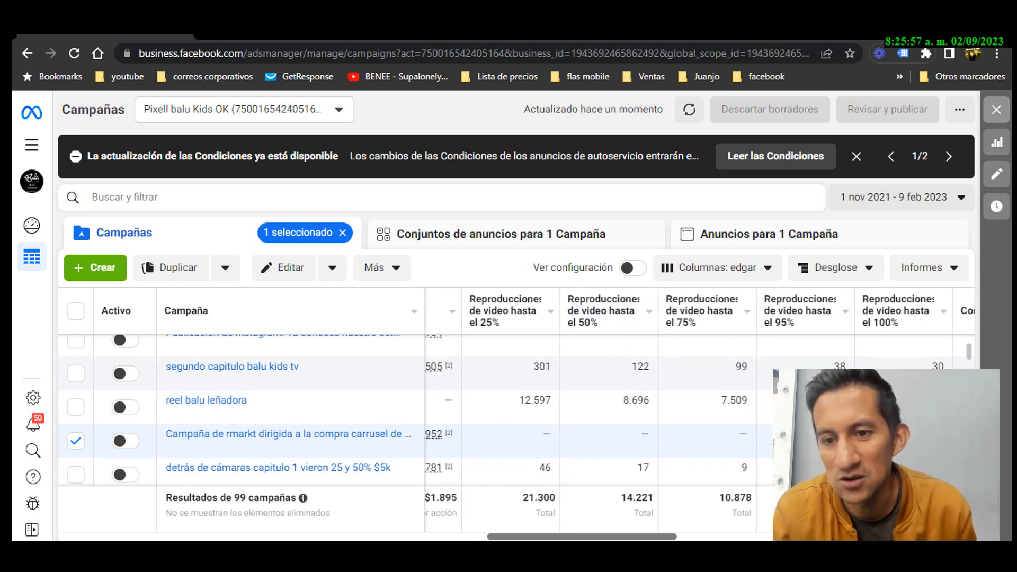
scroll(593, 413, "right", 2)
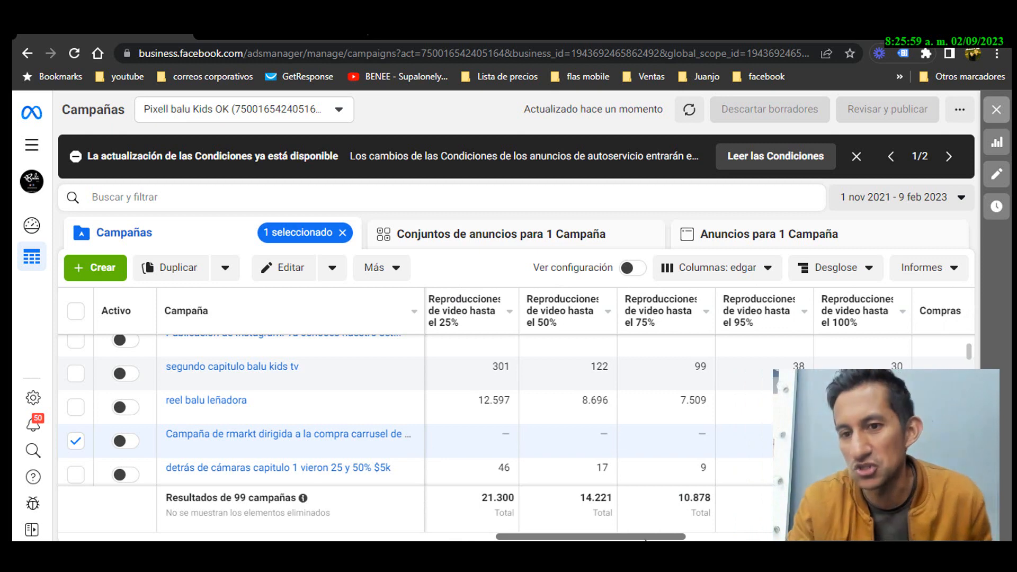
mouse_move(645, 539)
left_mouse_down()
mouse_move(659, 539)
mouse_move(649, 538)
left_mouse_up()
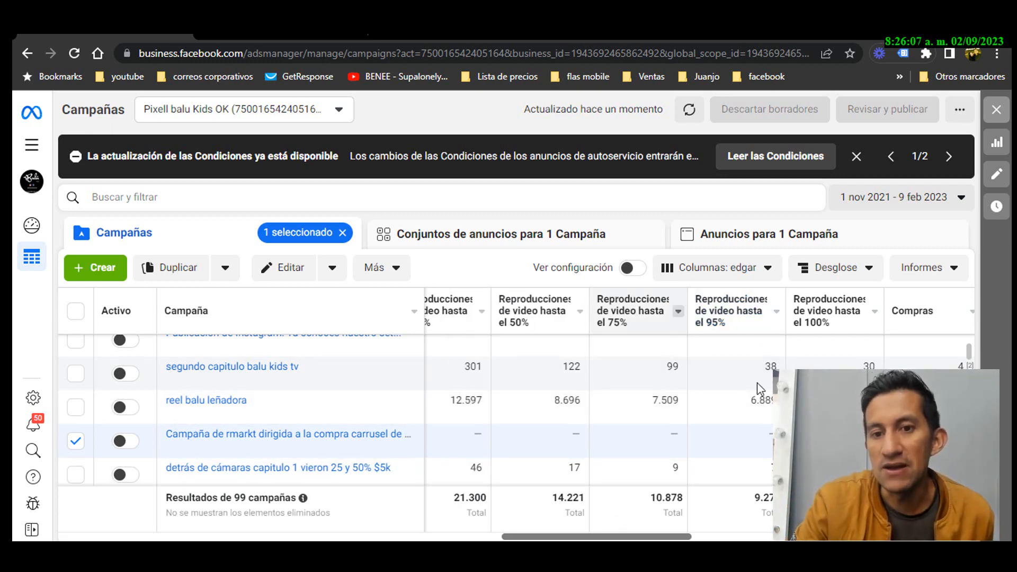
mouse_move(745, 316)
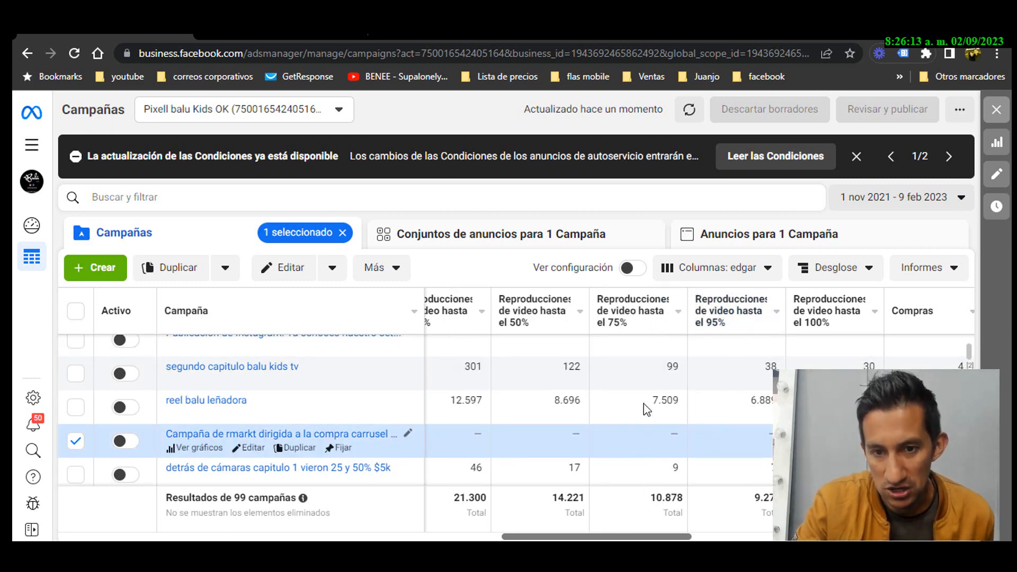
double_click(664, 404)
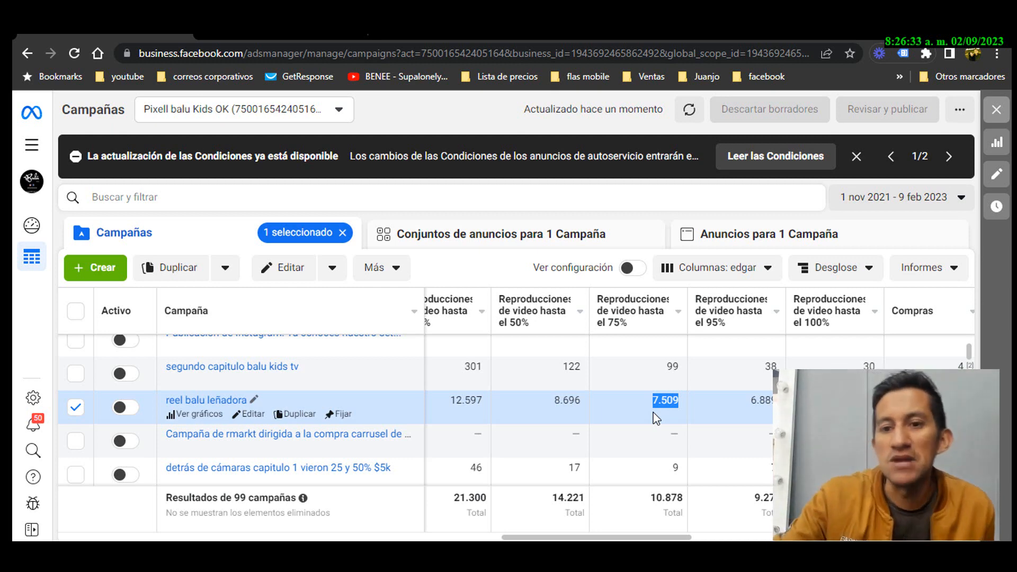
Step: Start creating a new campaign from the campaign table and review the available campaign objectives
left_click_drag(640, 537, 229, 538)
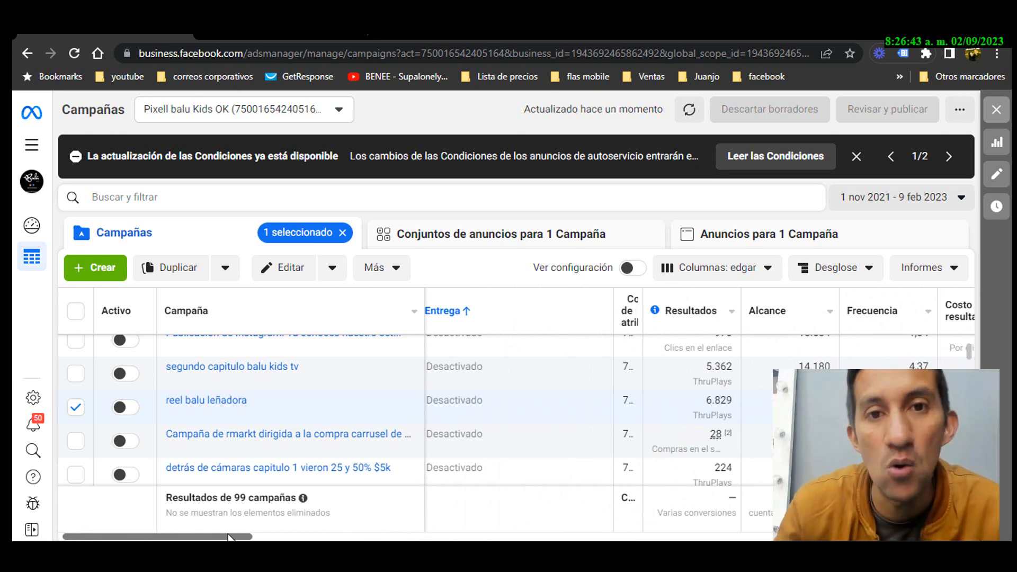
scroll(259, 490, "up", 5)
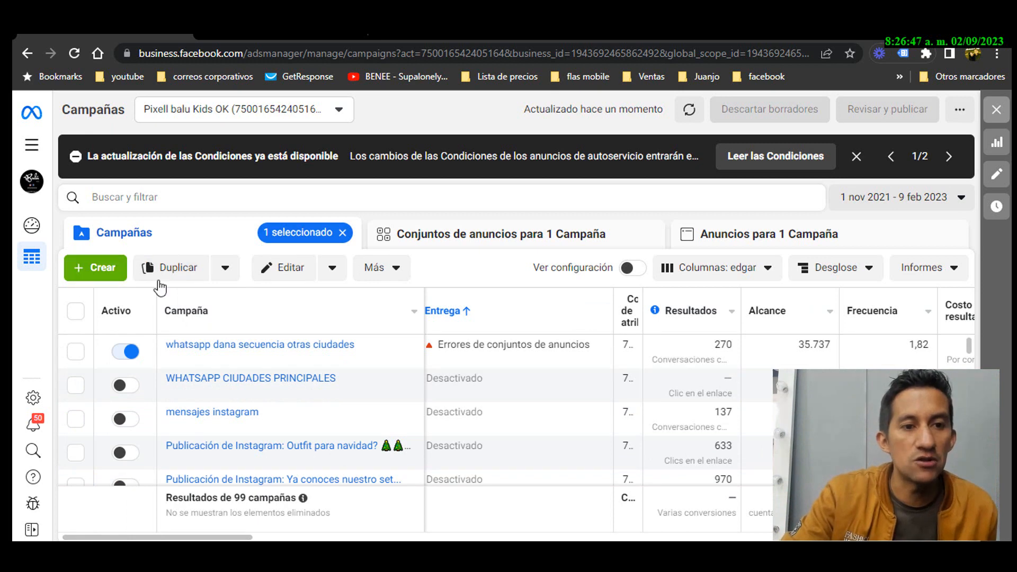
left_click(80, 280)
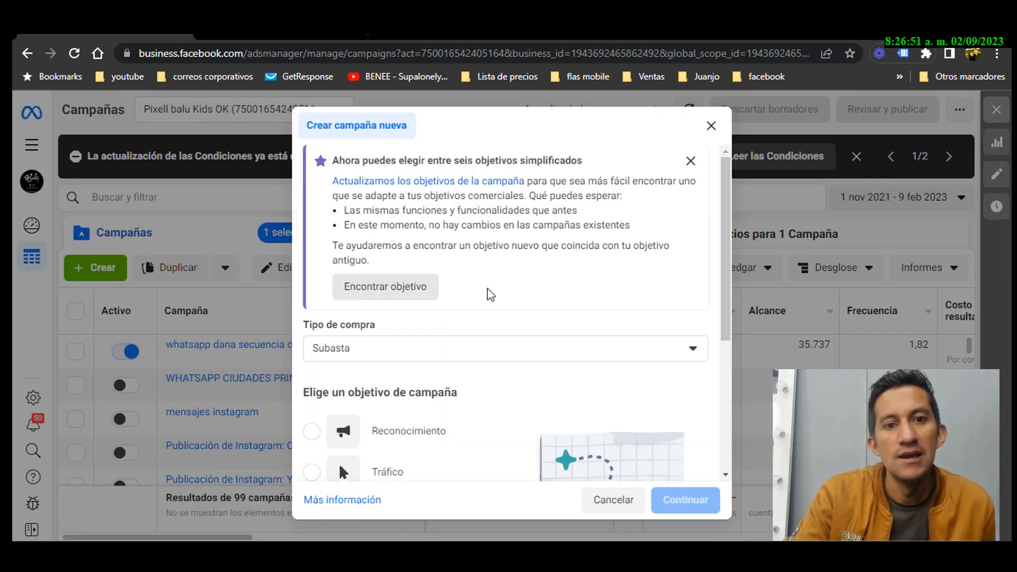
scroll(460, 282, "down", 2)
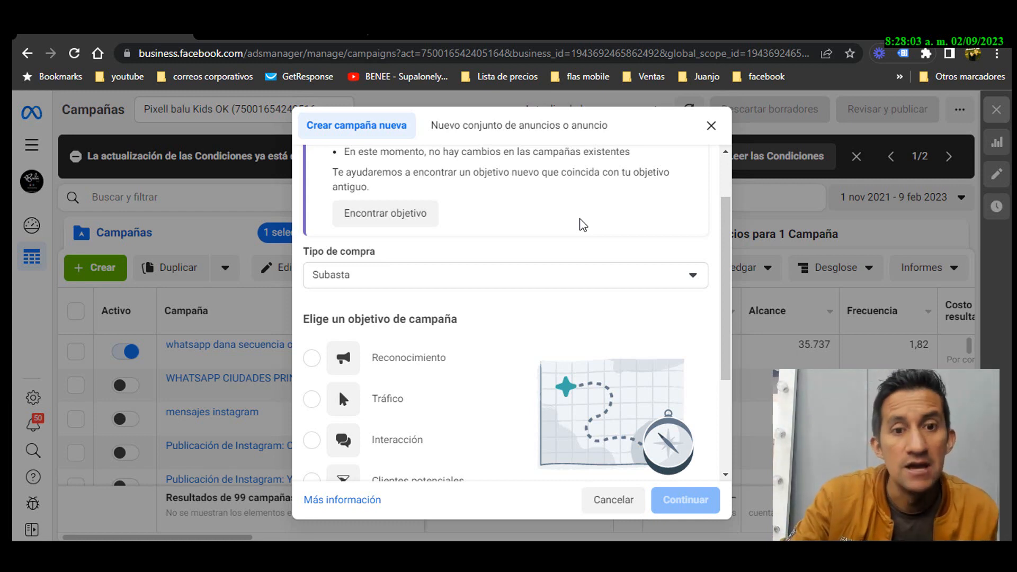
scroll(355, 392, "down", 3)
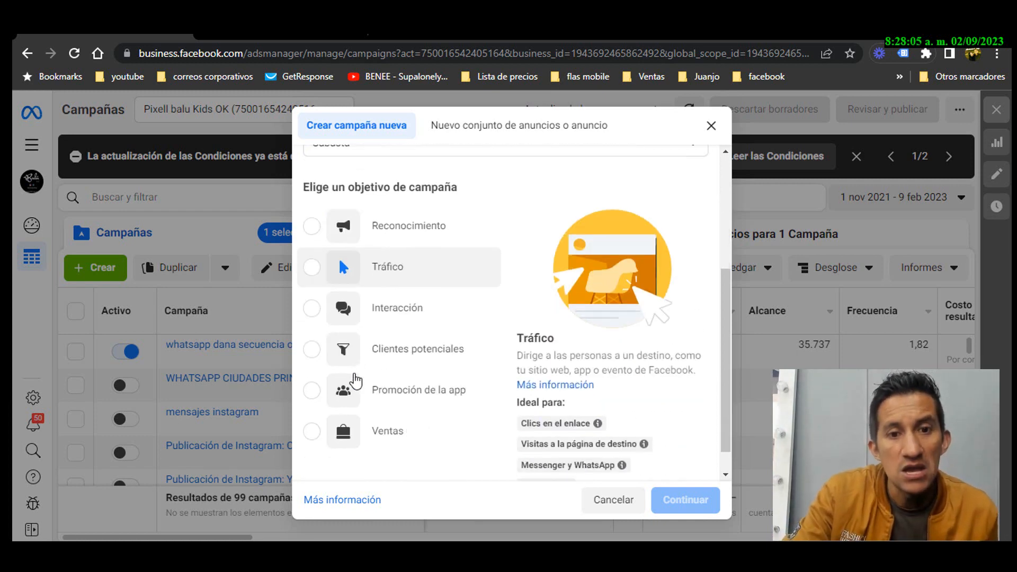
scroll(381, 365, "up", 2)
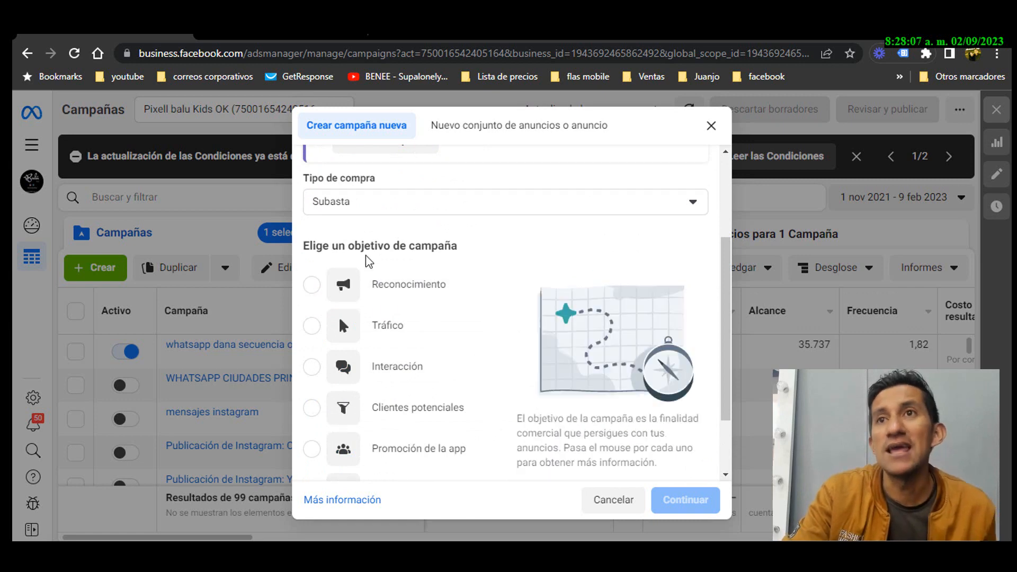
mouse_move(334, 301)
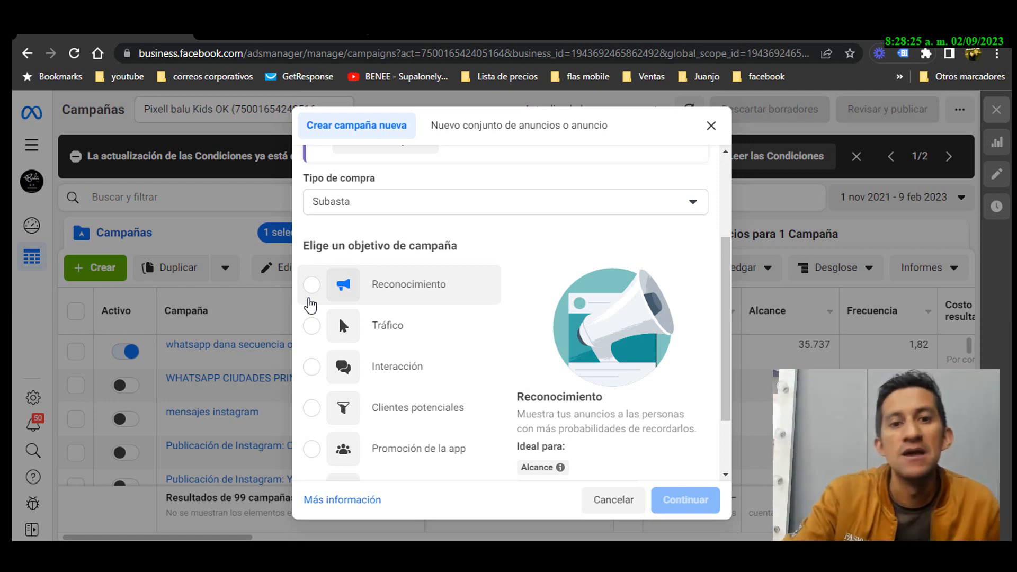
Step: Choose Tráfico as the campaign objective, check what it is ideal for, and continue to the campaign editor
left_click(312, 326)
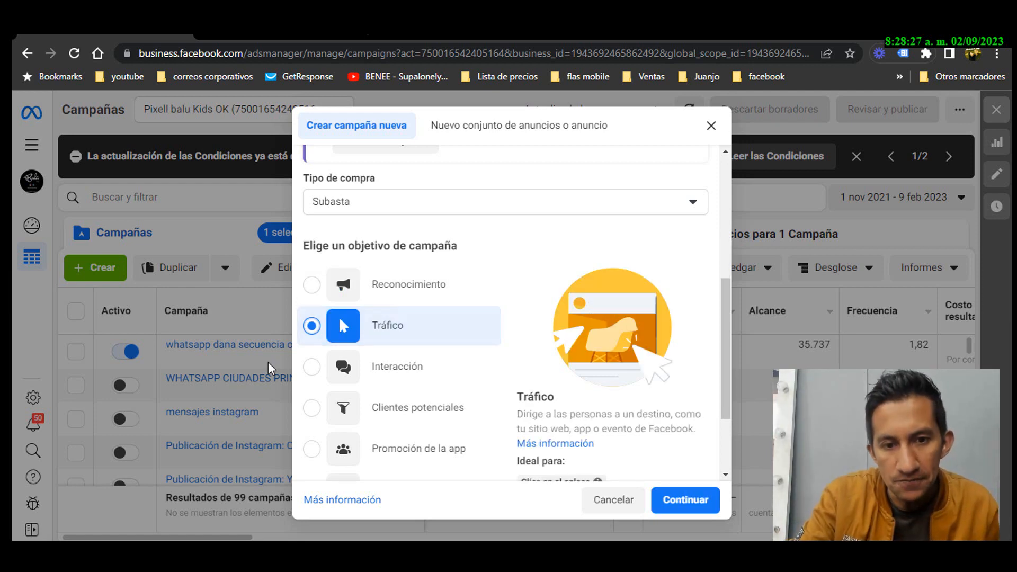
scroll(530, 329, "down", 2)
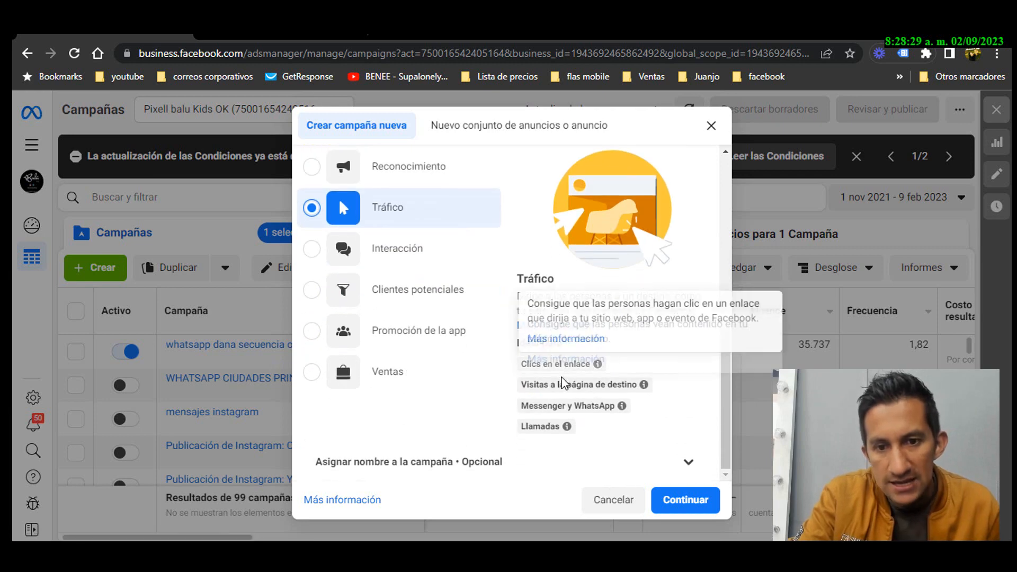
mouse_move(608, 382)
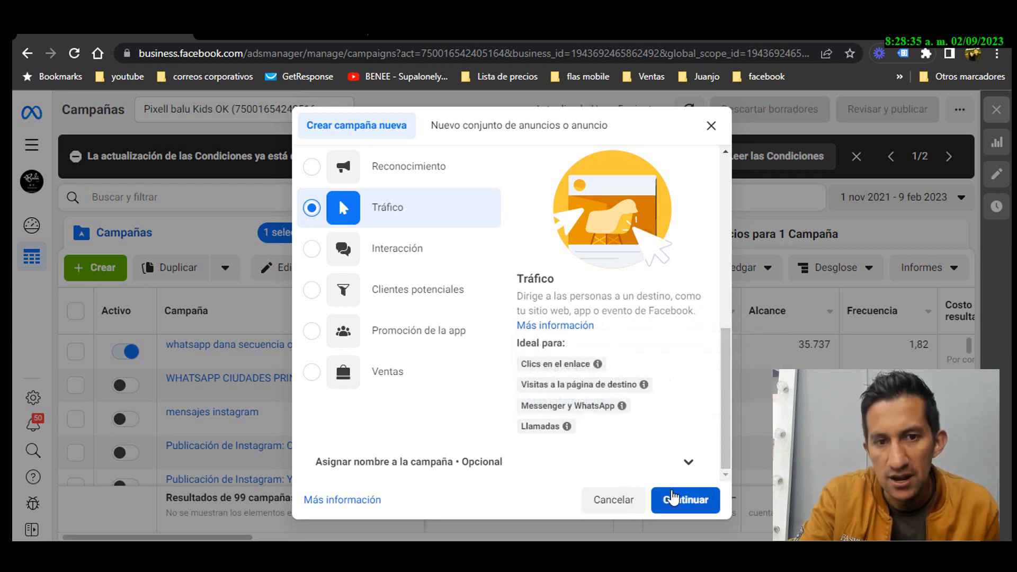
left_click(663, 504)
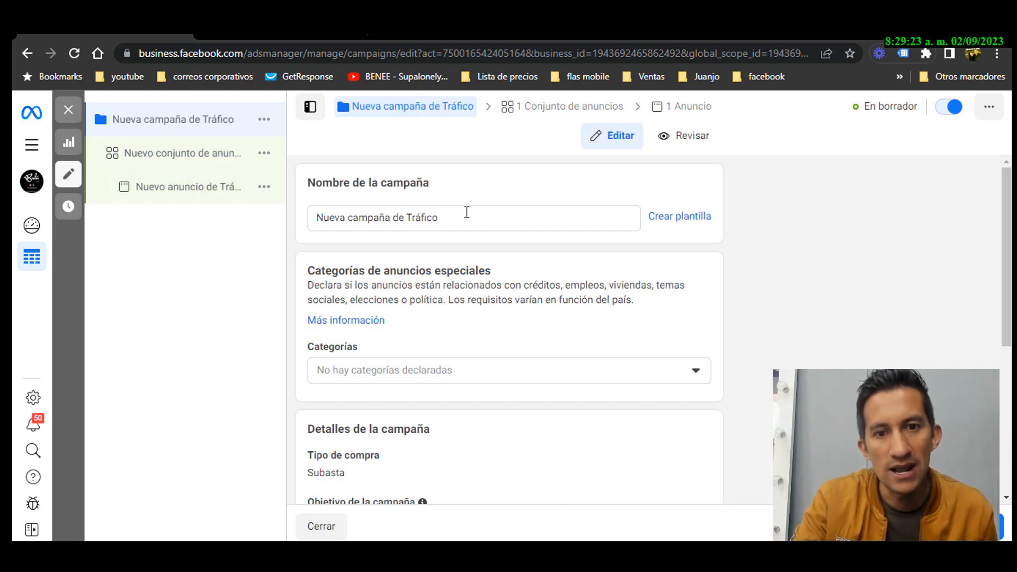
Step: Rename the new traffic campaign as "campaña de prueba"
left_click(473, 215)
double_click(474, 216)
left_click(487, 217)
triple_click(488, 217)
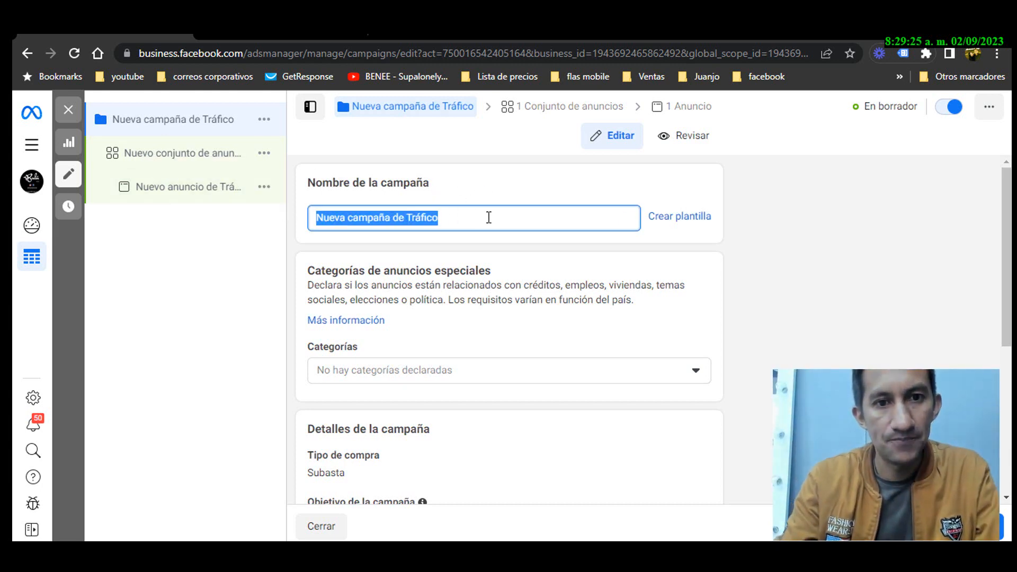
type("cam")
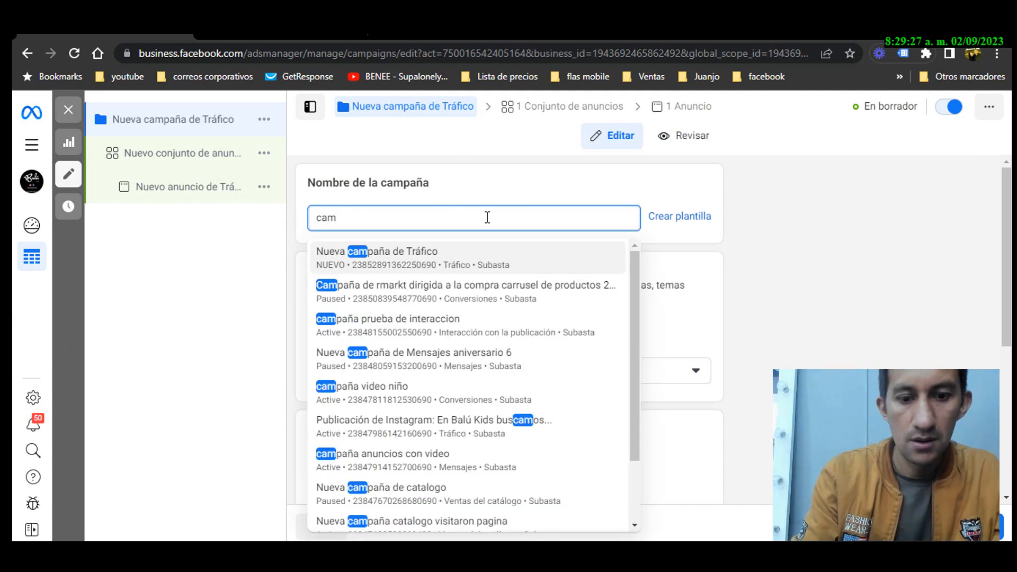
type("pala del")
key("BackSpace")
key("BackSpace")
key("BackSpace")
key("BackSpace")
key("BackSpace")
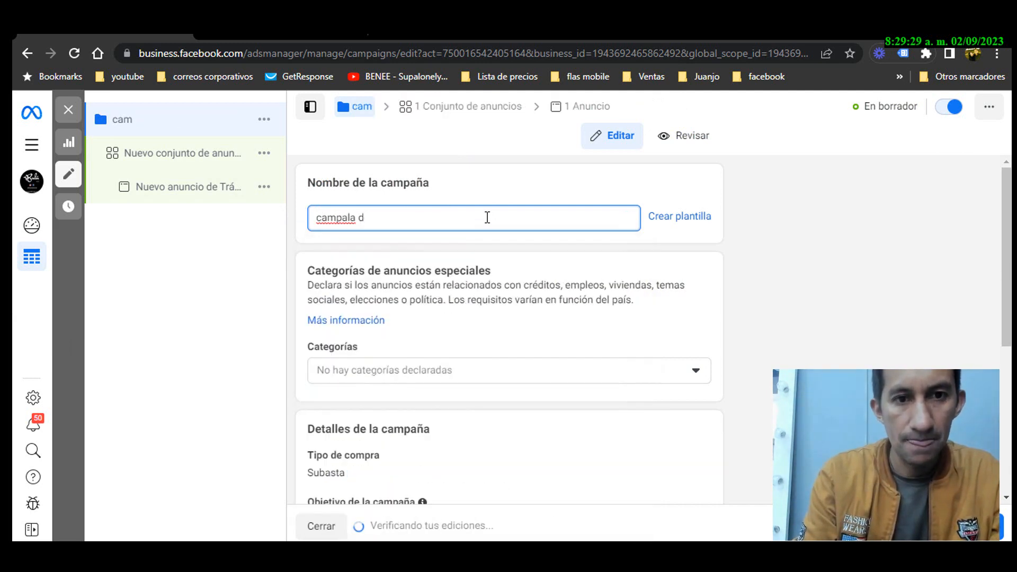
key("BackSpace")
type("ña de pru")
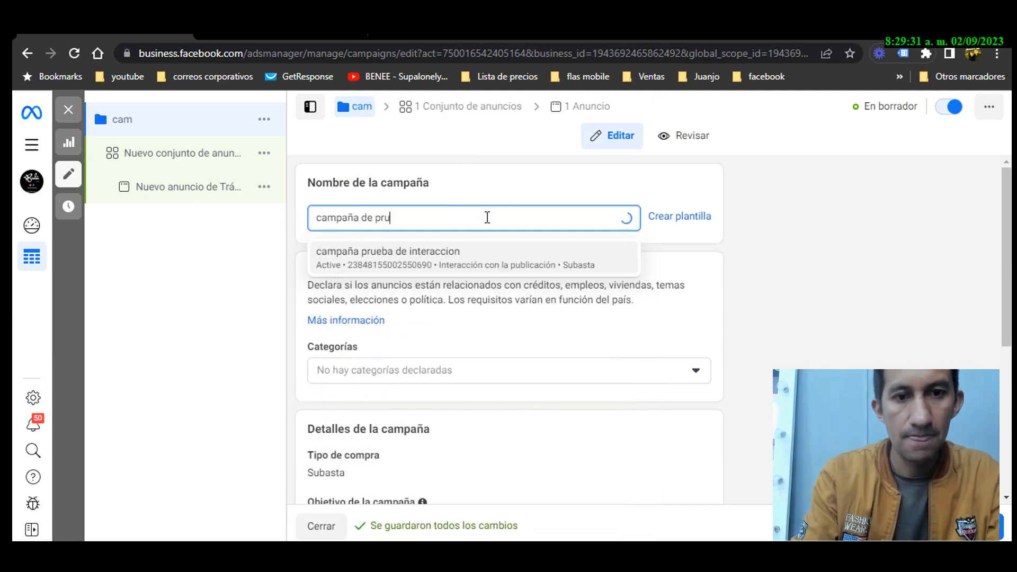
key("BackSpace")
type("ueba")
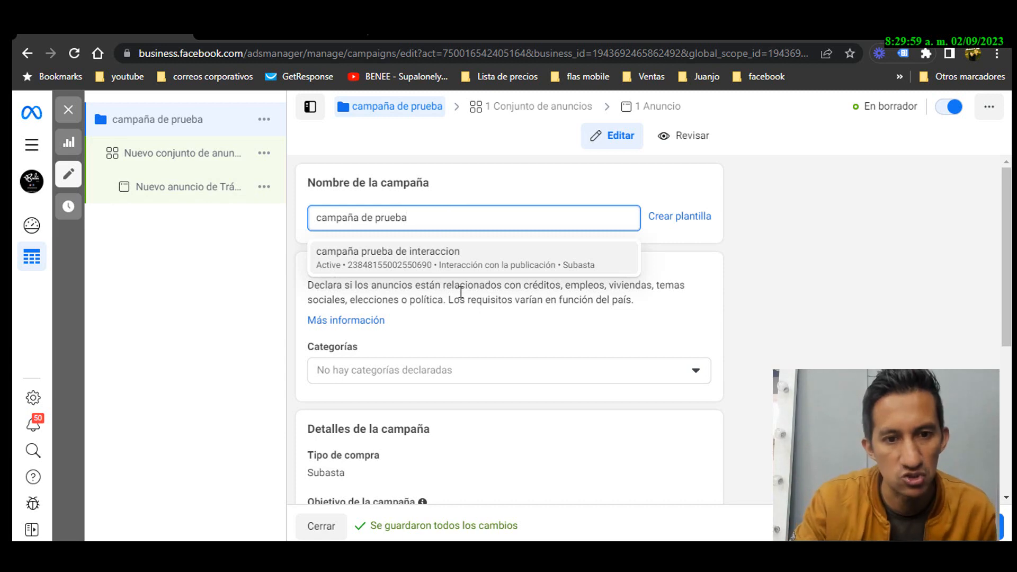
Step: Review the campaign's special ad categories, campaign details, Prueba A/B and Presupuesto de la campaña Advantage settings
scroll(461, 297, "down", 2)
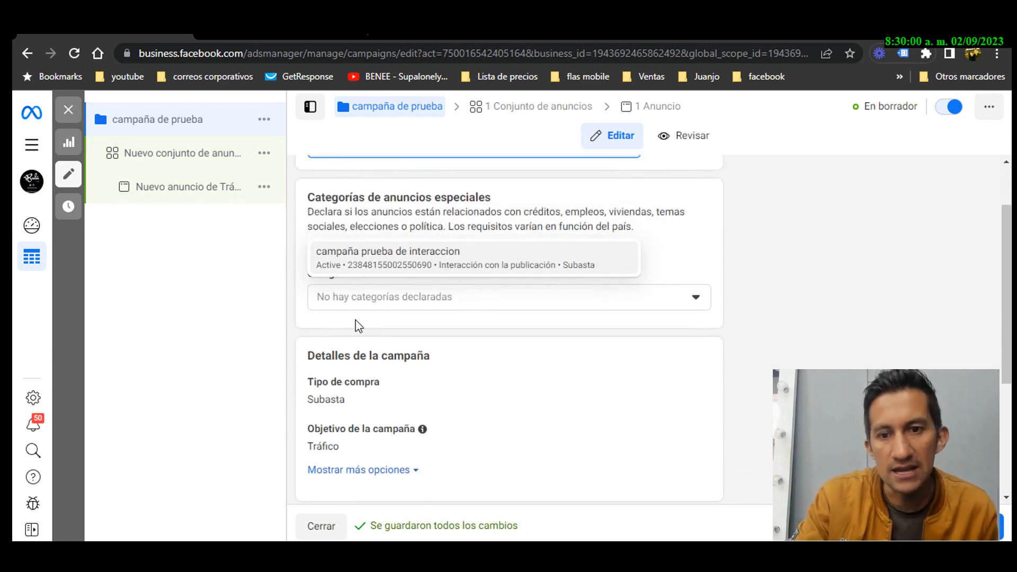
left_click(681, 306)
left_click(615, 289)
scroll(693, 288, "down", 4)
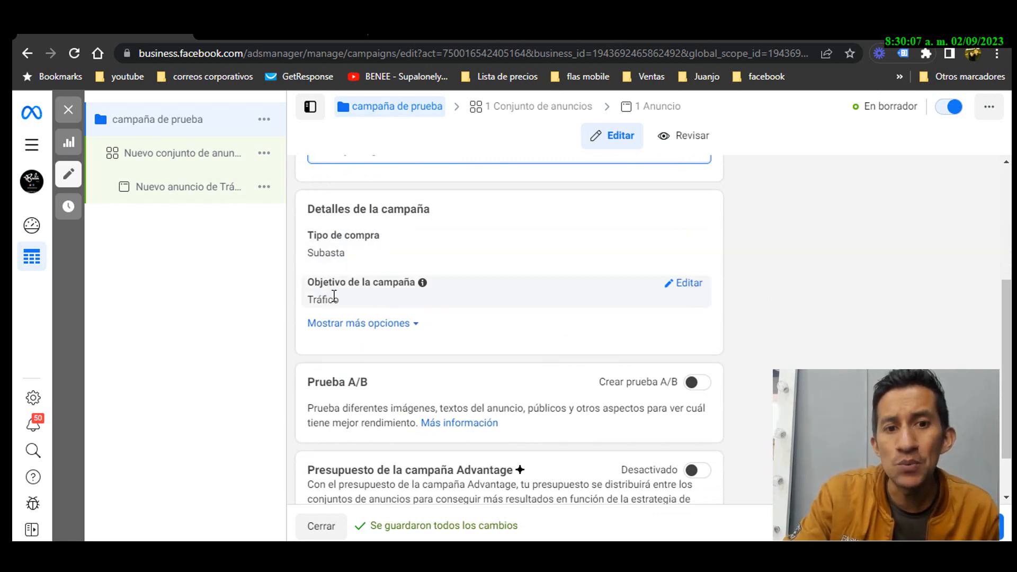
scroll(445, 296, "down", 2)
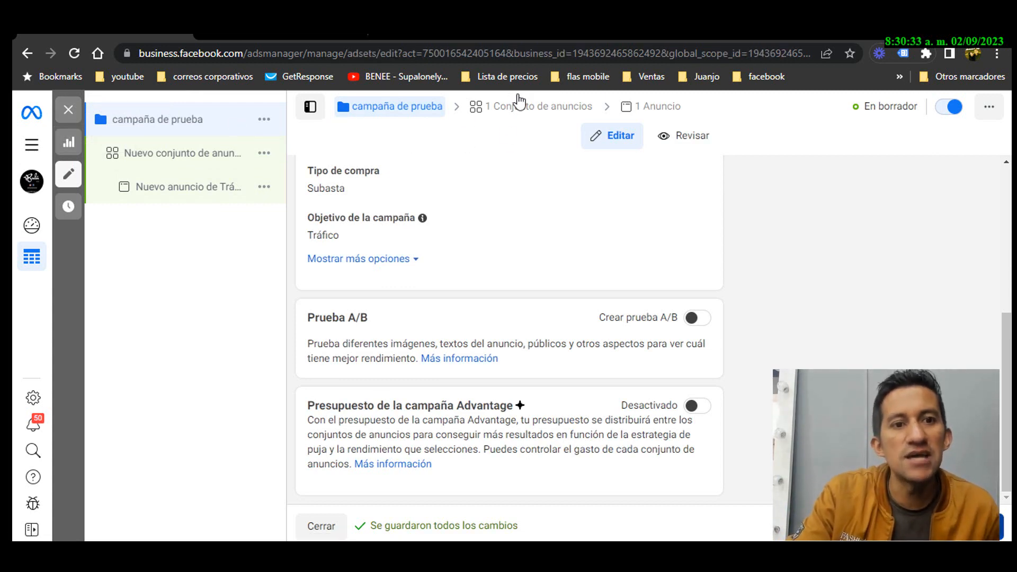
Step: Open the campaign's ad set and rename it as "papeleria domicilios"
left_click(518, 105)
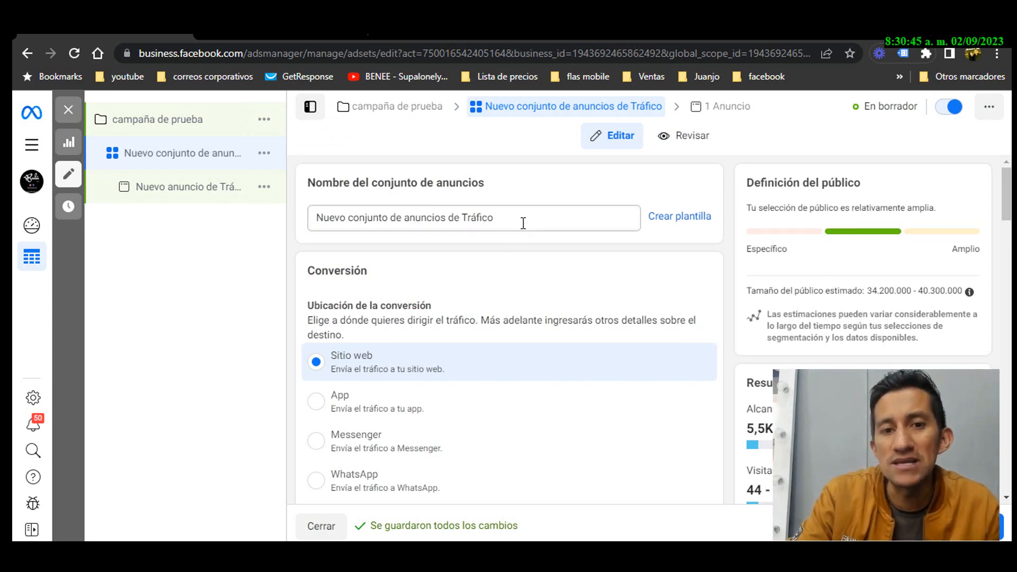
left_click_drag(522, 219, 249, 214)
key("BackSpace")
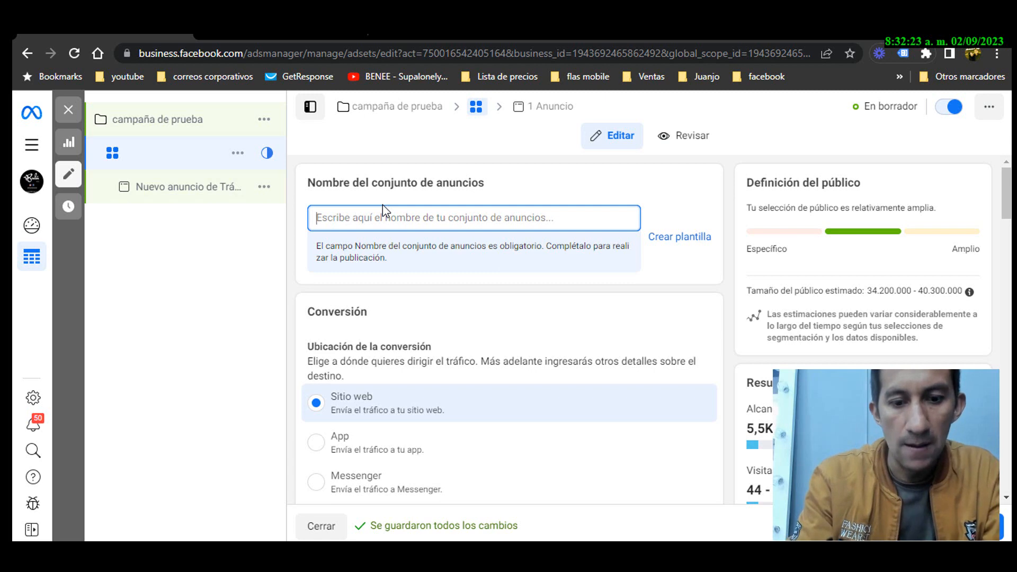
type("papeleria")
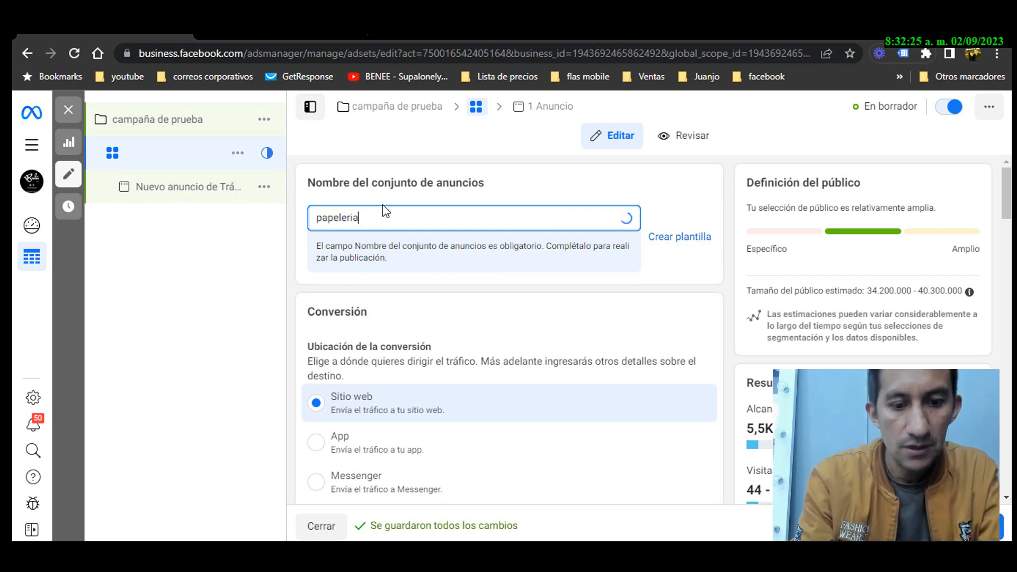
type(" dom")
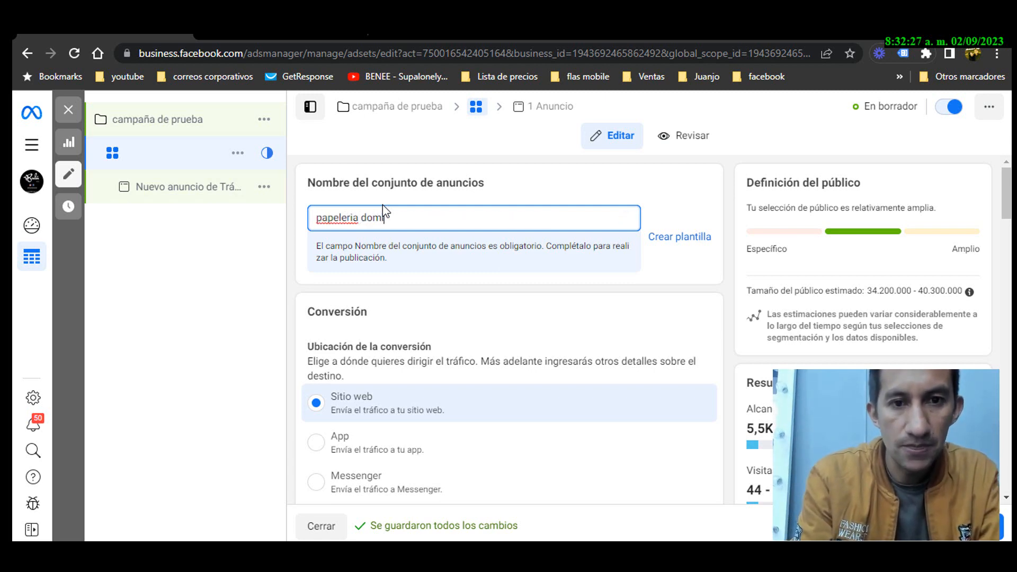
type("icilios")
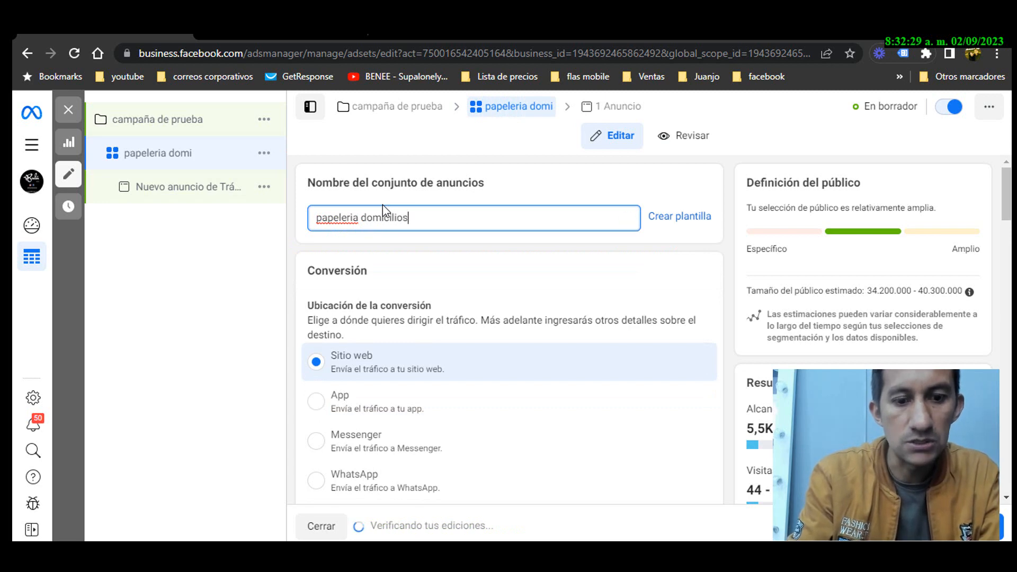
Step: Complete the ad set's name as "papelería domicilios 3 km", correcting the spelling of the first word
type(" 3 km")
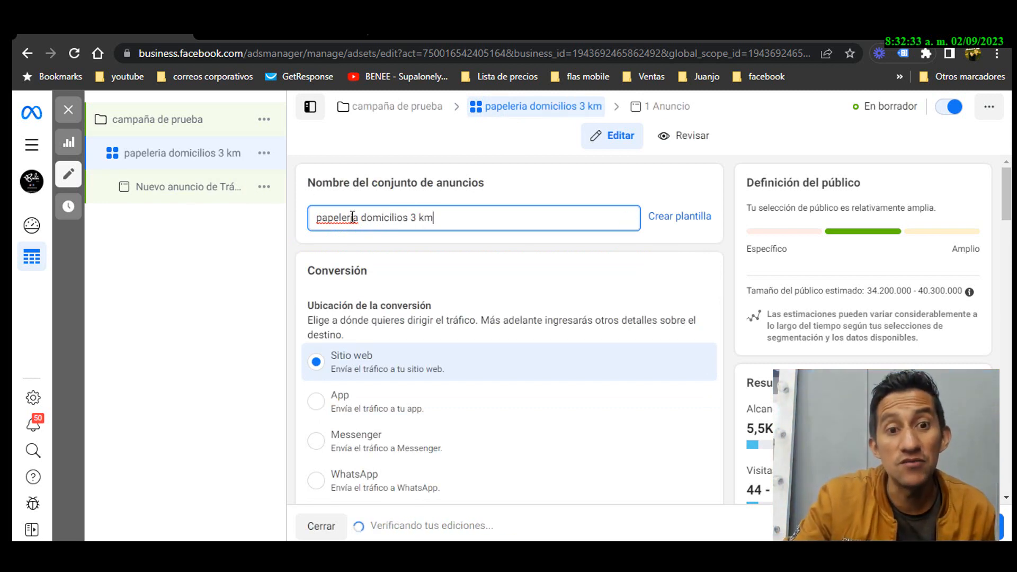
right_click(353, 217)
left_click(376, 227)
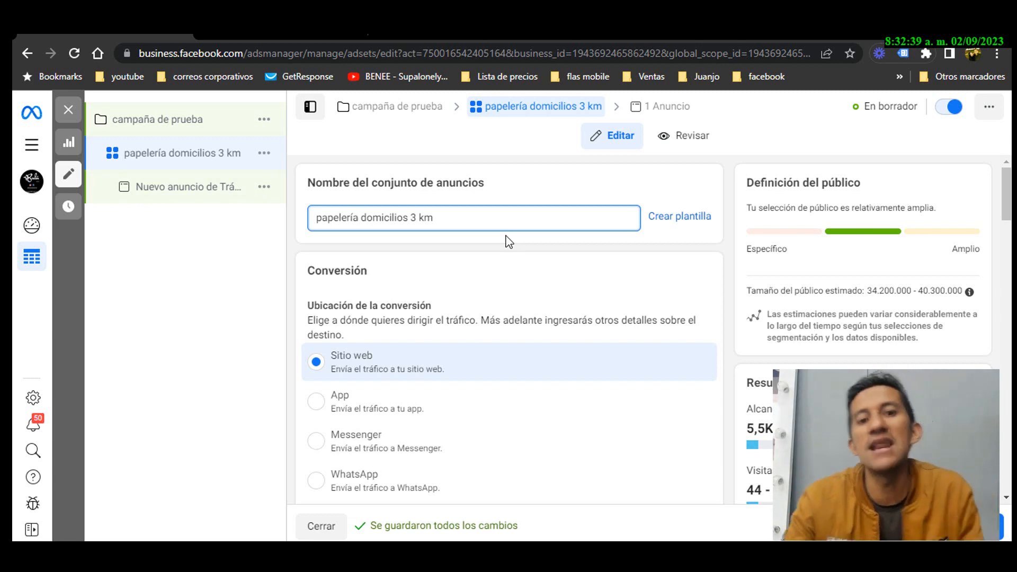
Step: Review the ad set's conversion locations, trying Messenger, WhatsApp and Llamadas in turn and dismissing the optimization recommendation
scroll(524, 389, "down", 3)
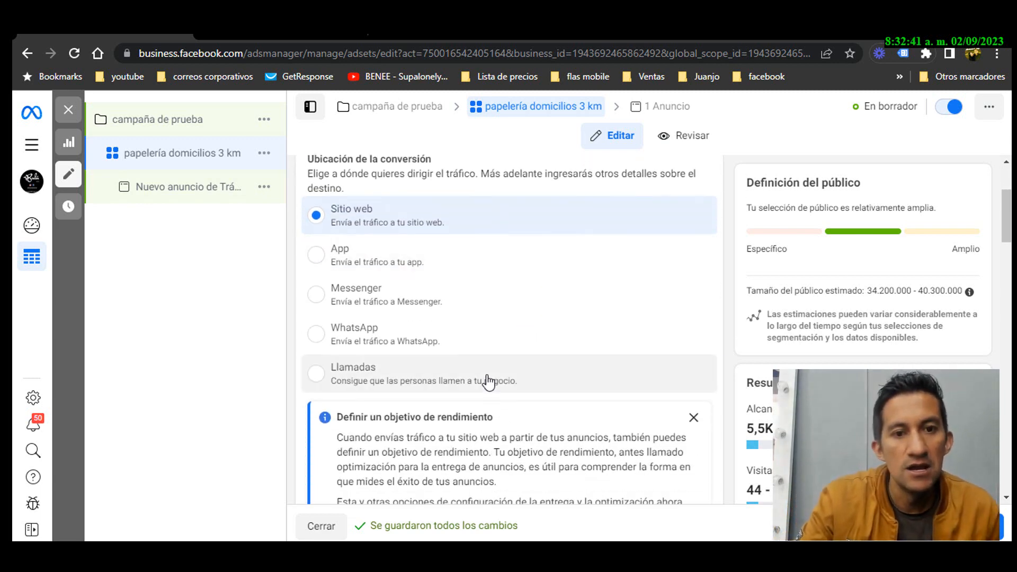
scroll(487, 382, "up", 2)
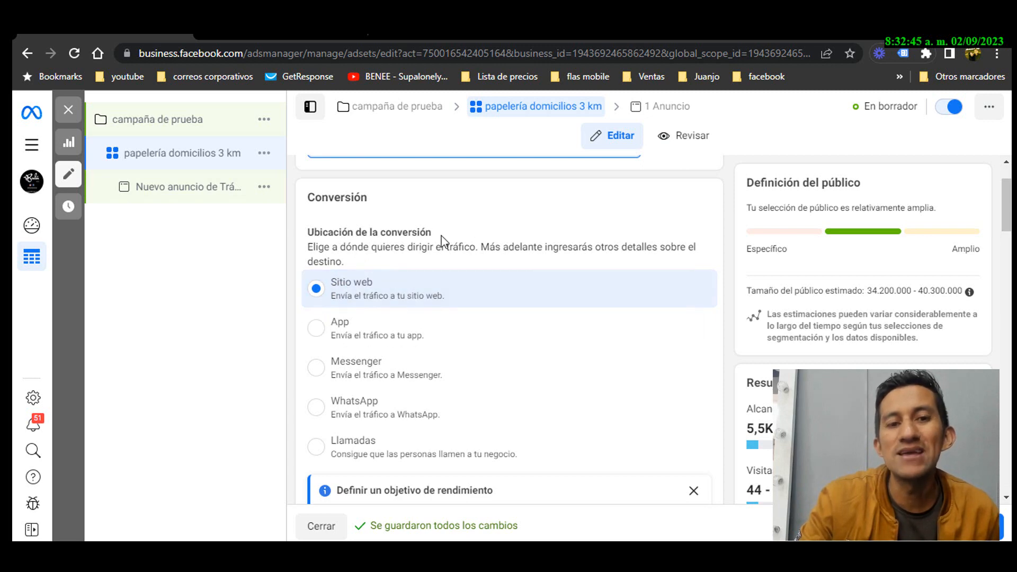
scroll(442, 240, "down", 2)
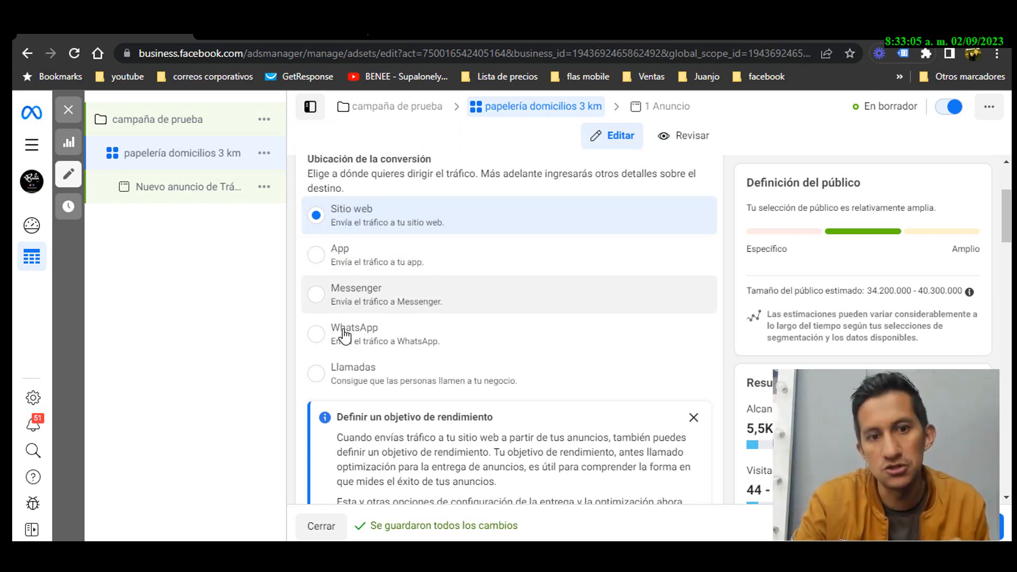
left_click(325, 305)
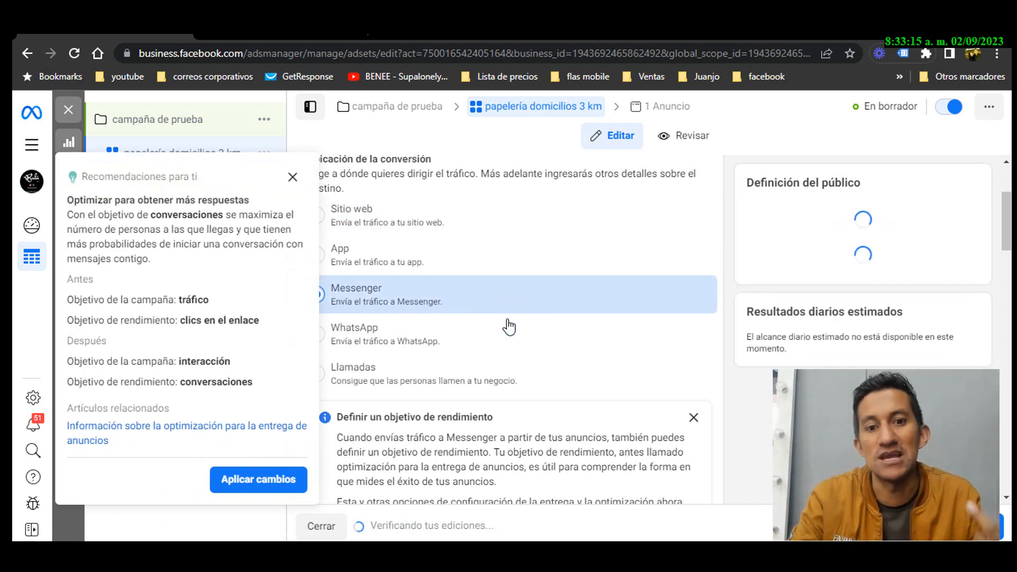
left_click(292, 178)
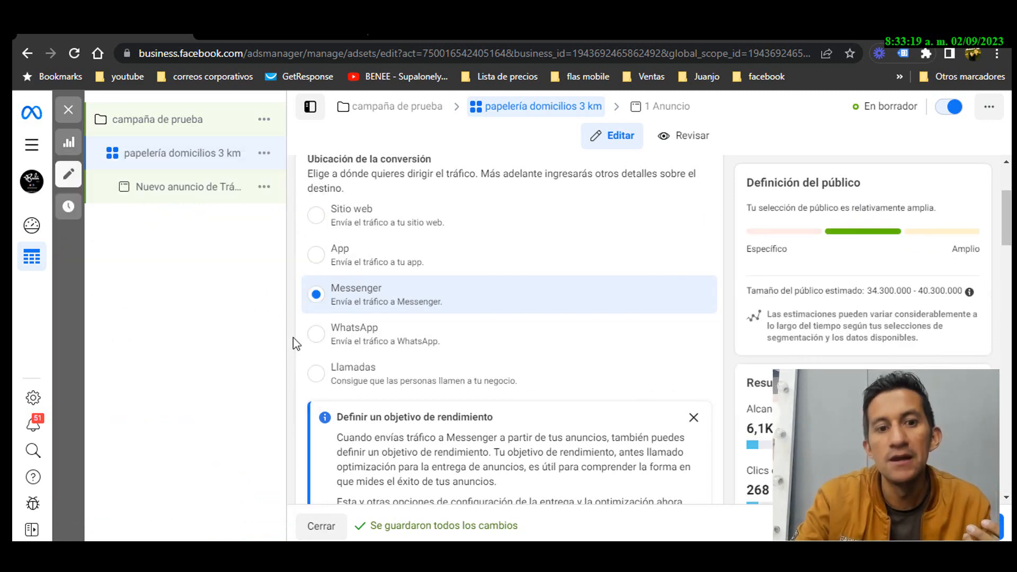
left_click(314, 339)
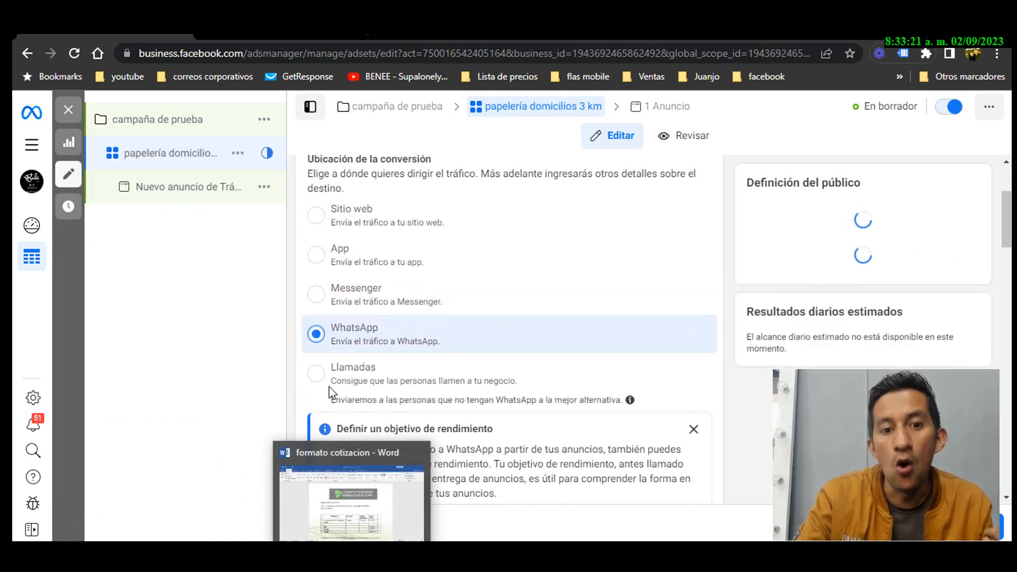
left_click(318, 375)
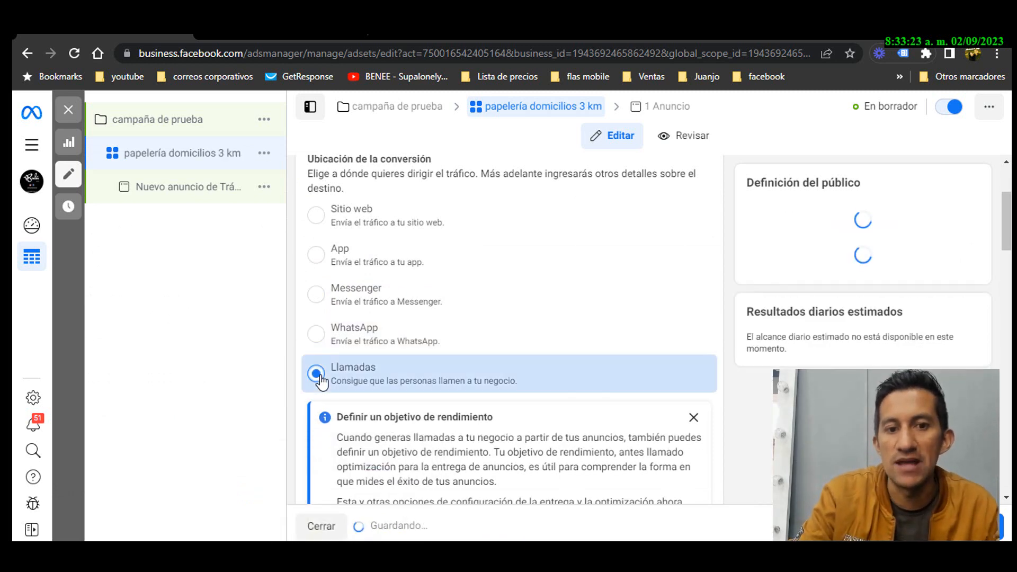
scroll(548, 396, "down", 2)
scroll(550, 396, "up", 2)
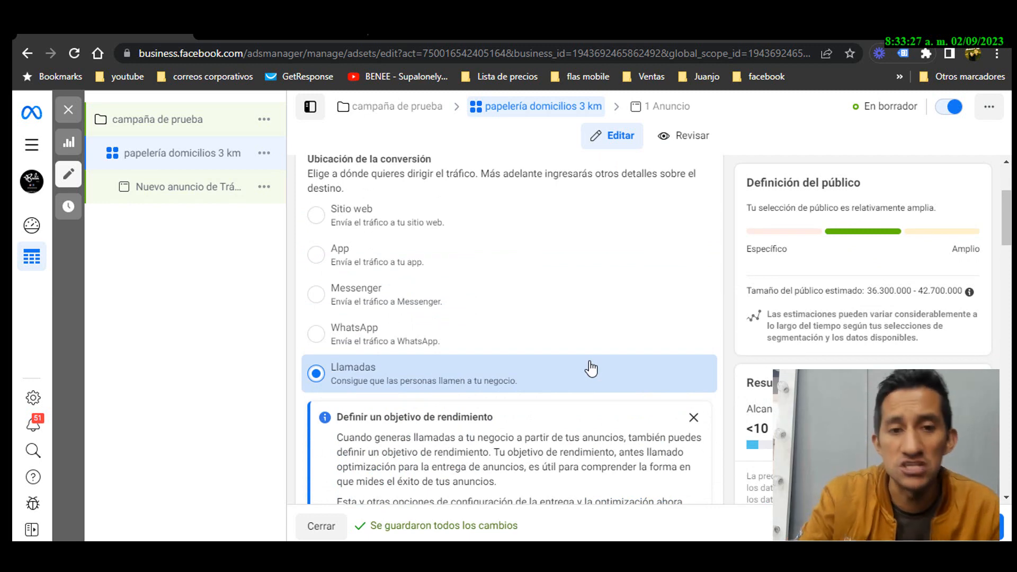
Step: Compare Messenger and Llamadas with WhatsApp once more, and set the ad set's conversion location to WhatsApp
left_click(315, 336)
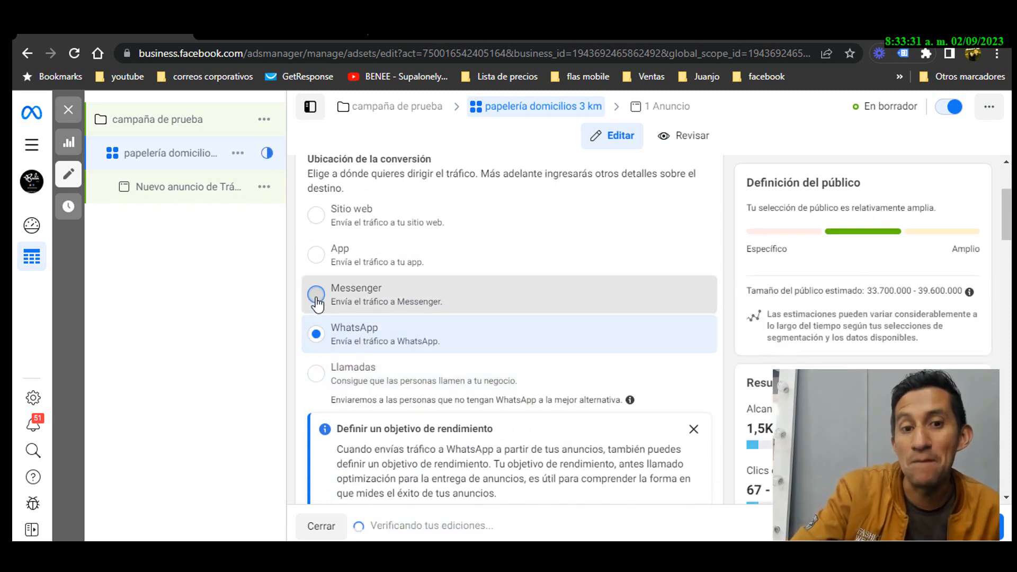
left_click(318, 298)
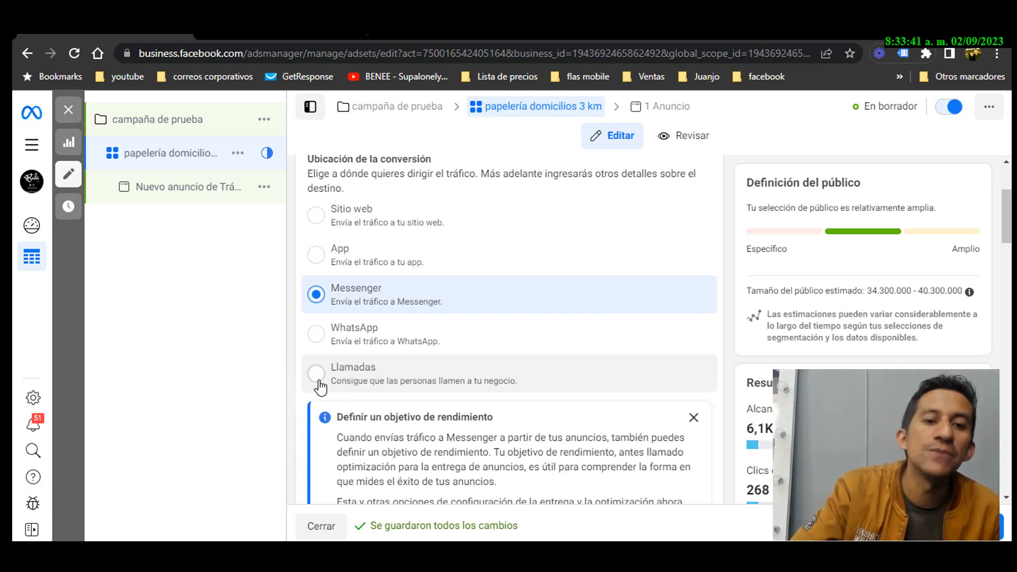
left_click(322, 378)
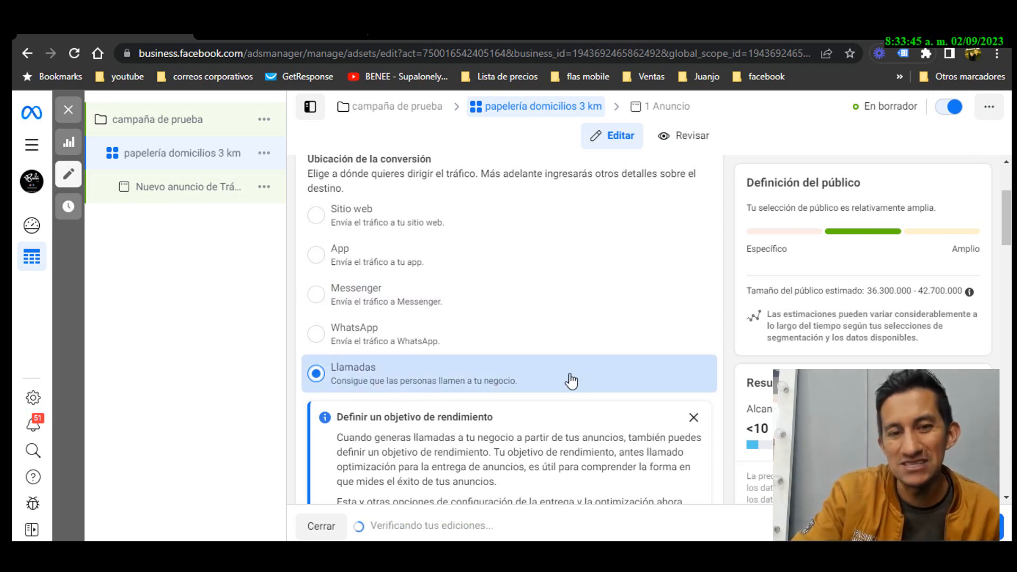
left_click(317, 344)
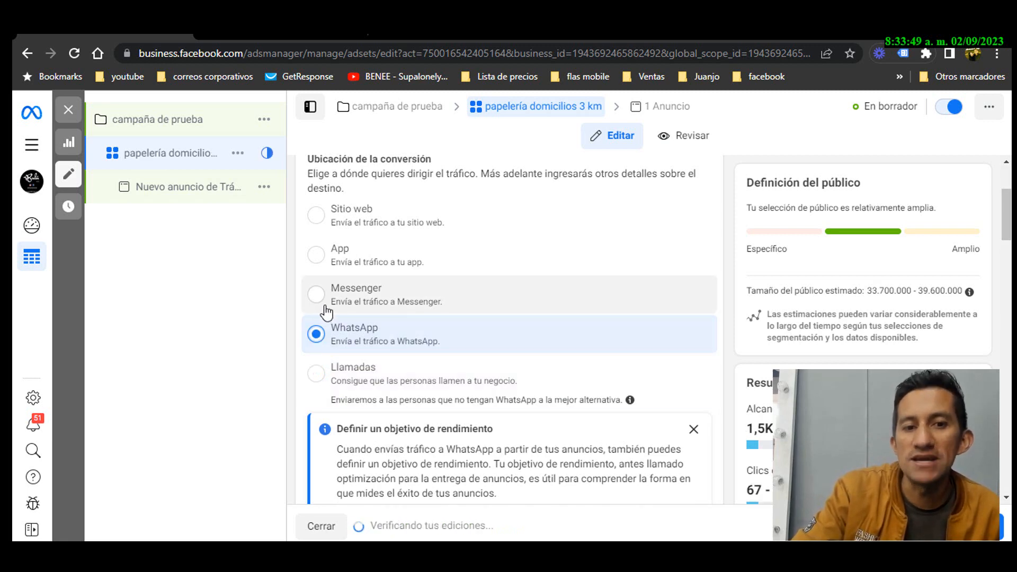
left_click(316, 294)
left_click(316, 334)
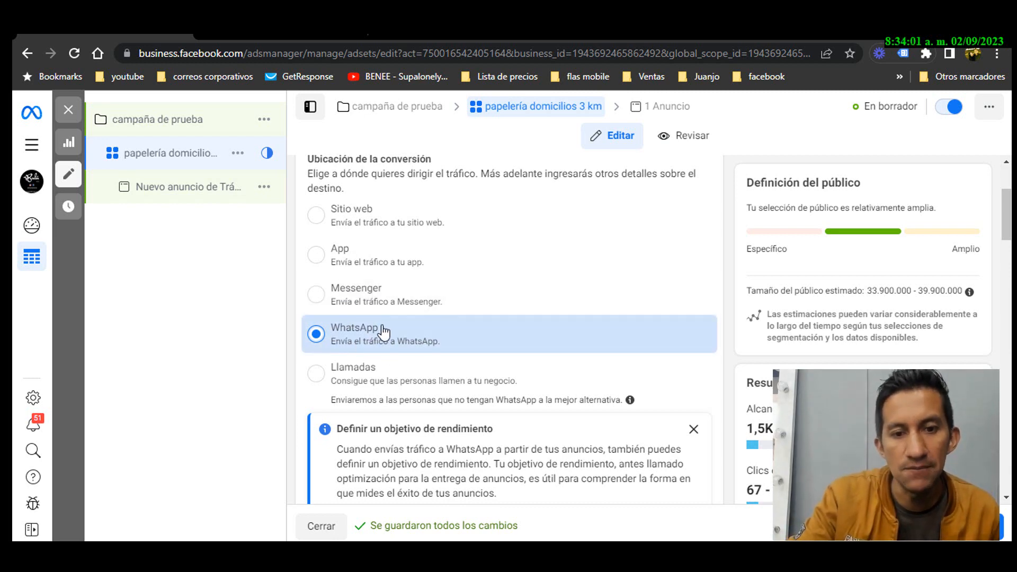
Step: Check the Objetivo de rendimiento setting and select Balu Kids as the page for the WhatsApp destination
scroll(381, 335, "down", 5)
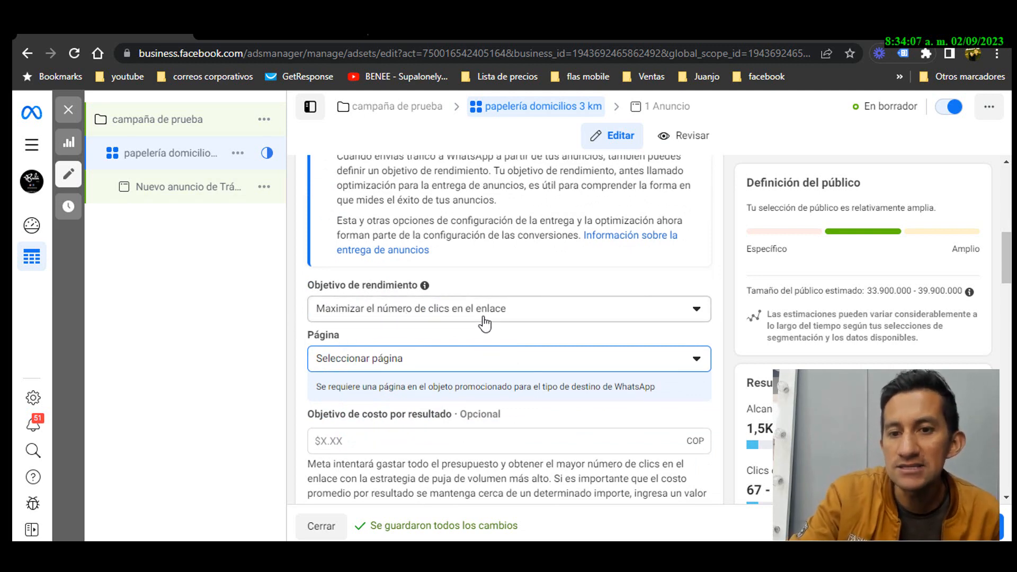
left_click(635, 313)
left_click(651, 327)
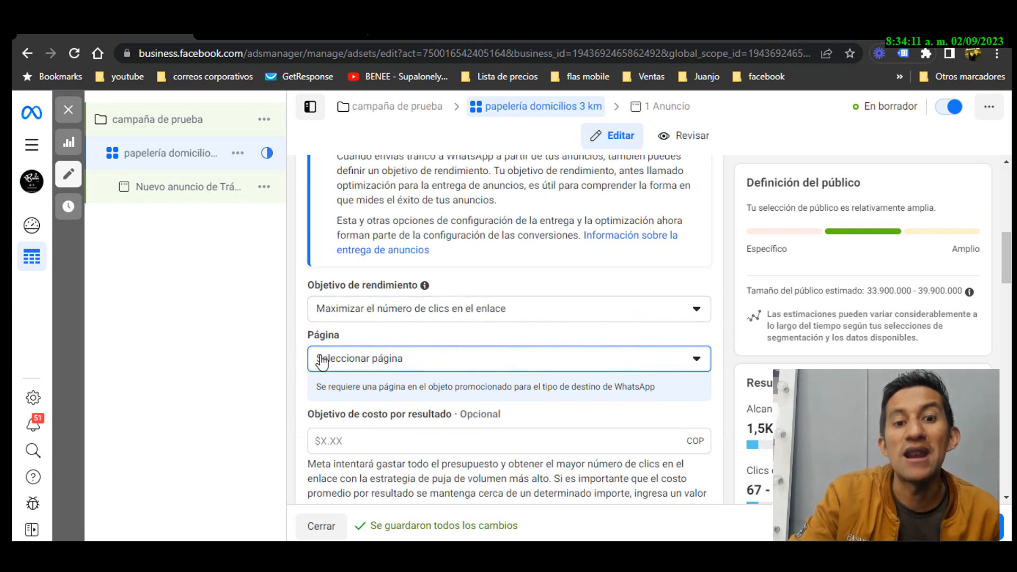
left_click(354, 365)
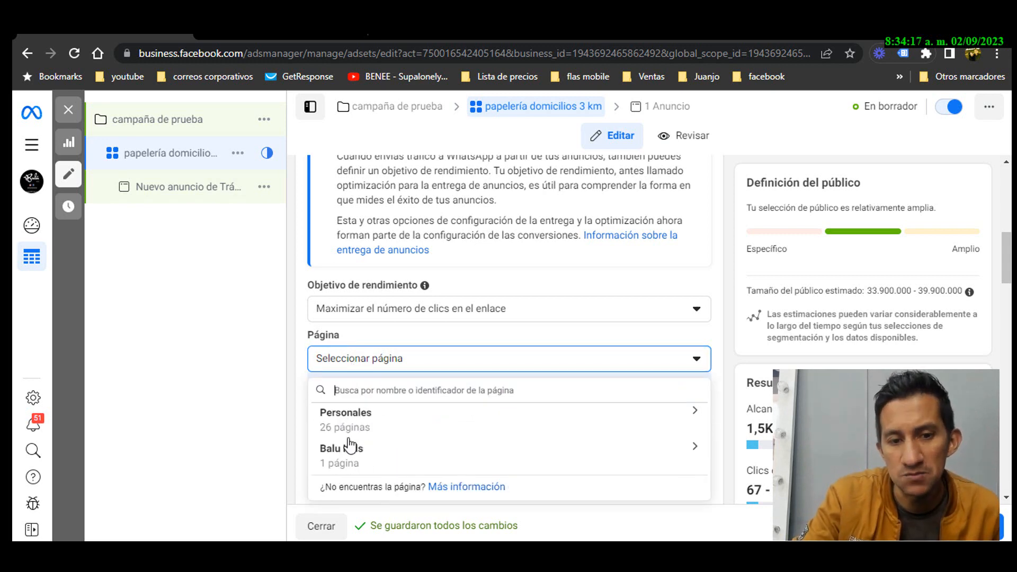
left_click(350, 468)
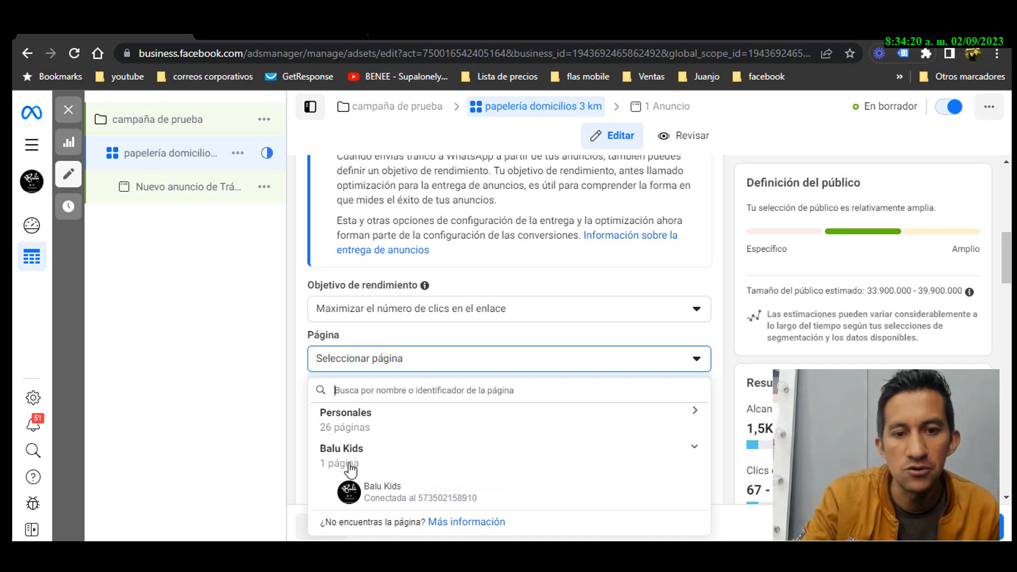
left_click(400, 492)
Step: Check the performance goal and highlight the WhatsApp number connected to the selected page
scroll(465, 433, "down", 3)
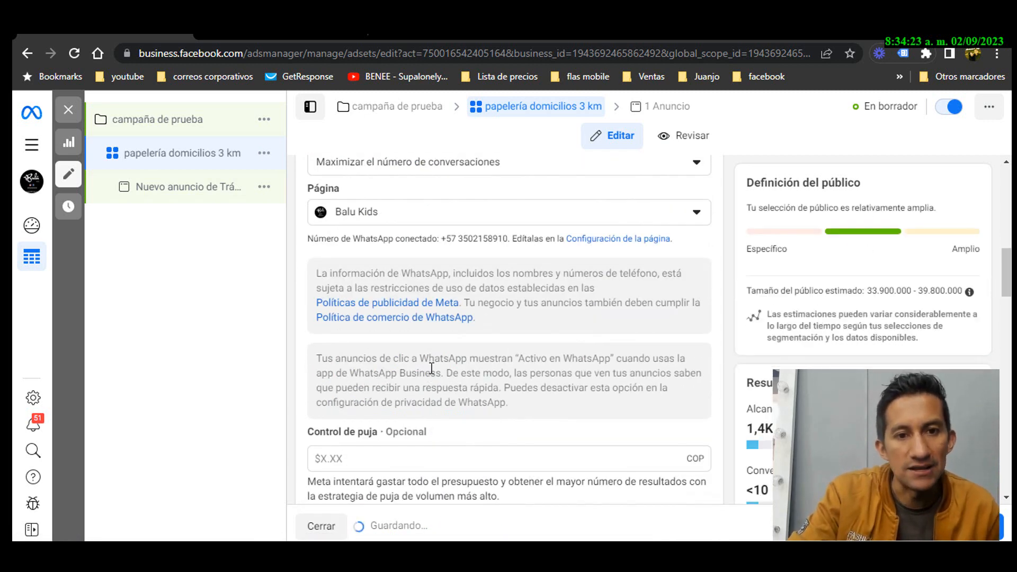
scroll(431, 362, "up", 1)
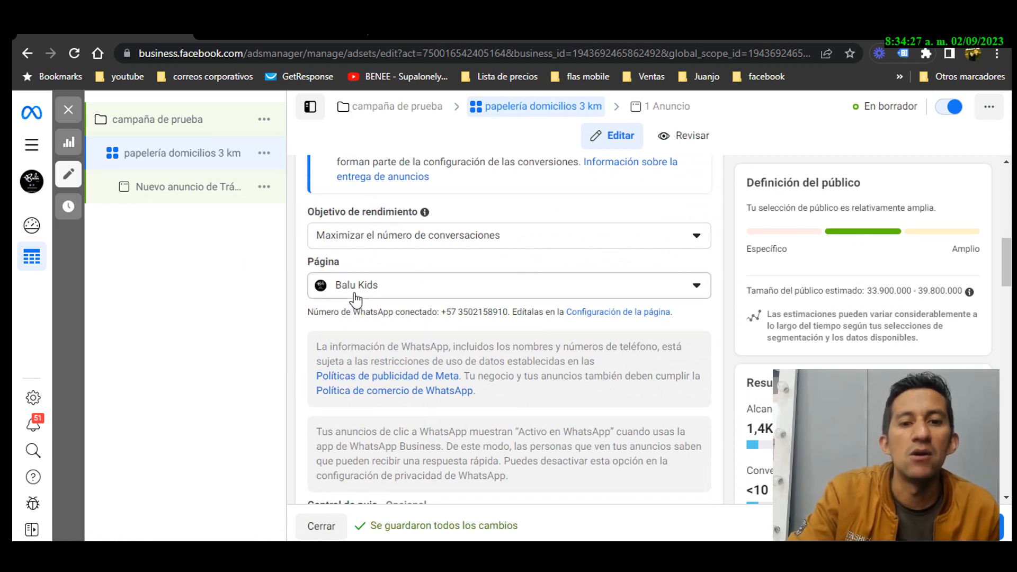
scroll(480, 369, "down", 2)
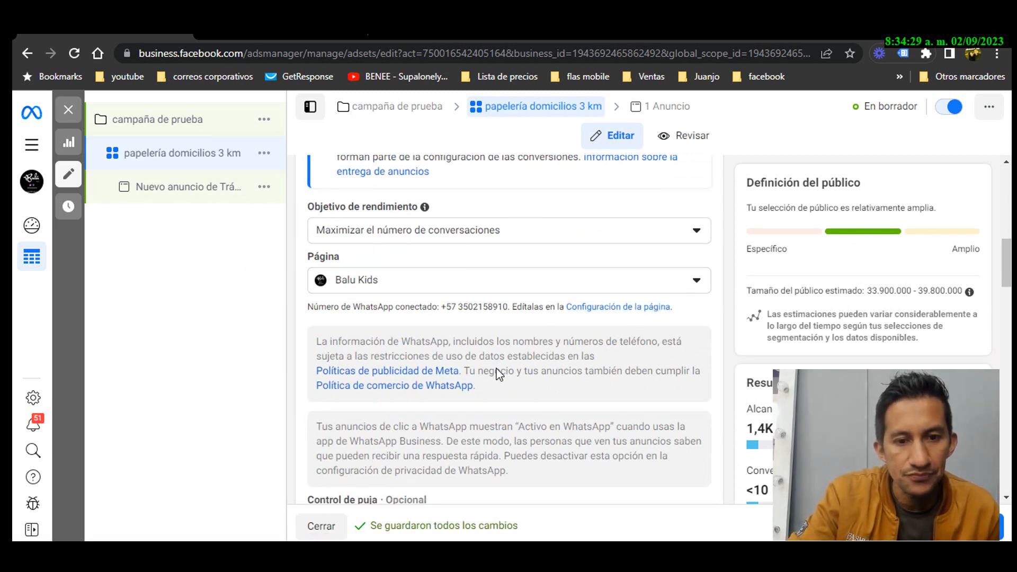
scroll(480, 369, "up", 1)
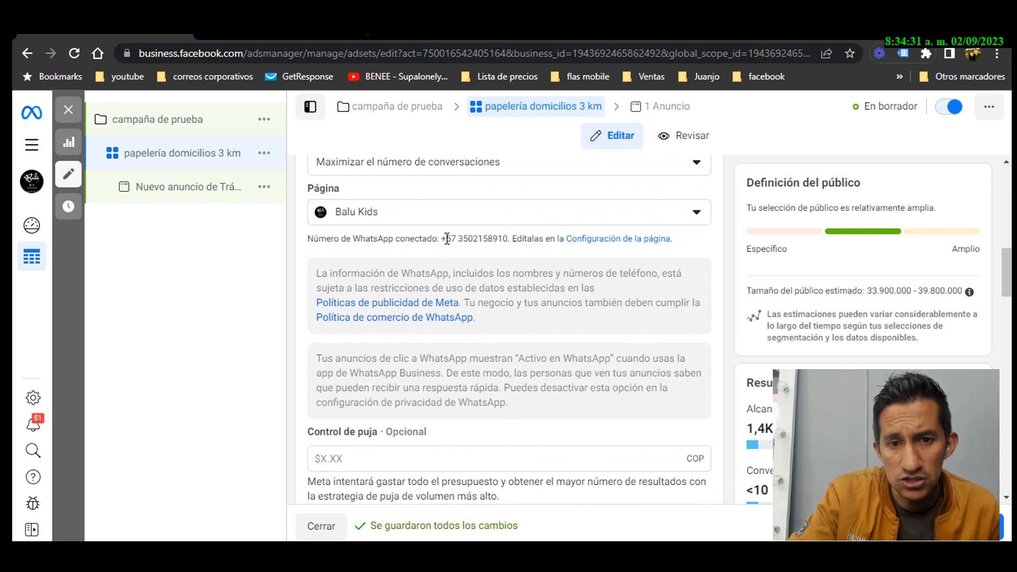
left_click_drag(446, 240, 507, 241)
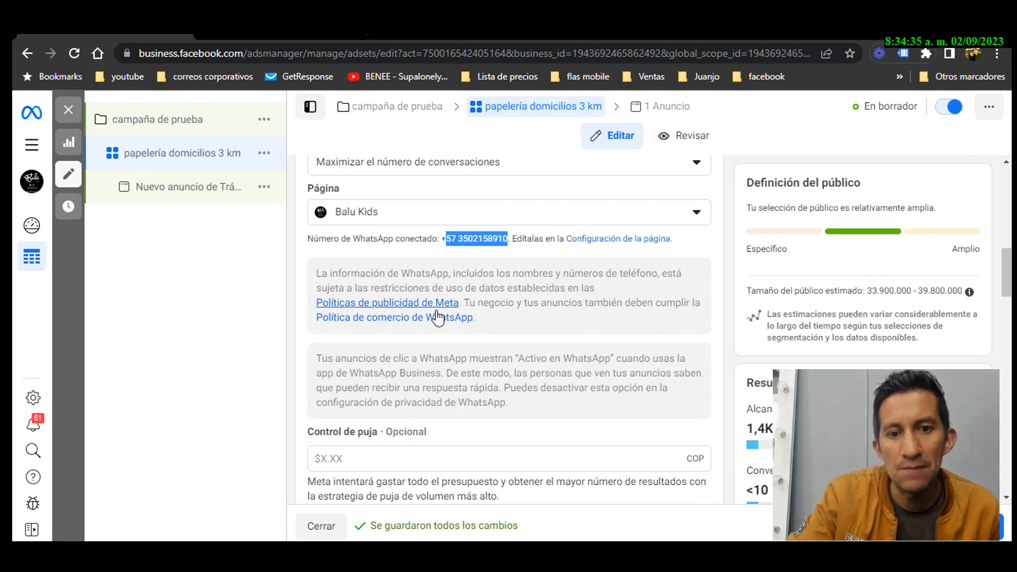
Step: Review the optional Control de puja setting and expand the additional options on charging and delivery type
scroll(556, 346, "down", 3)
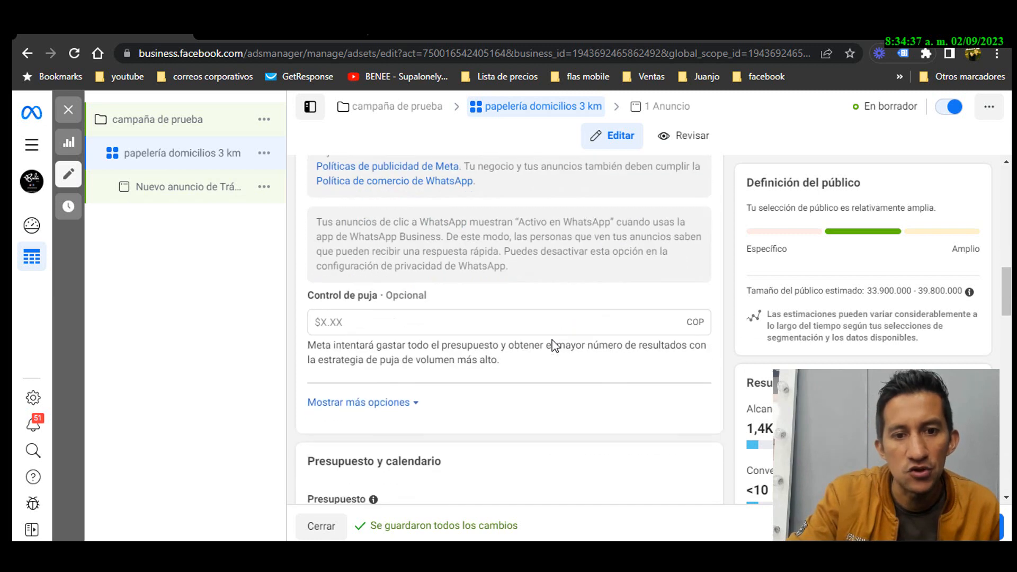
scroll(566, 355, "down", 2)
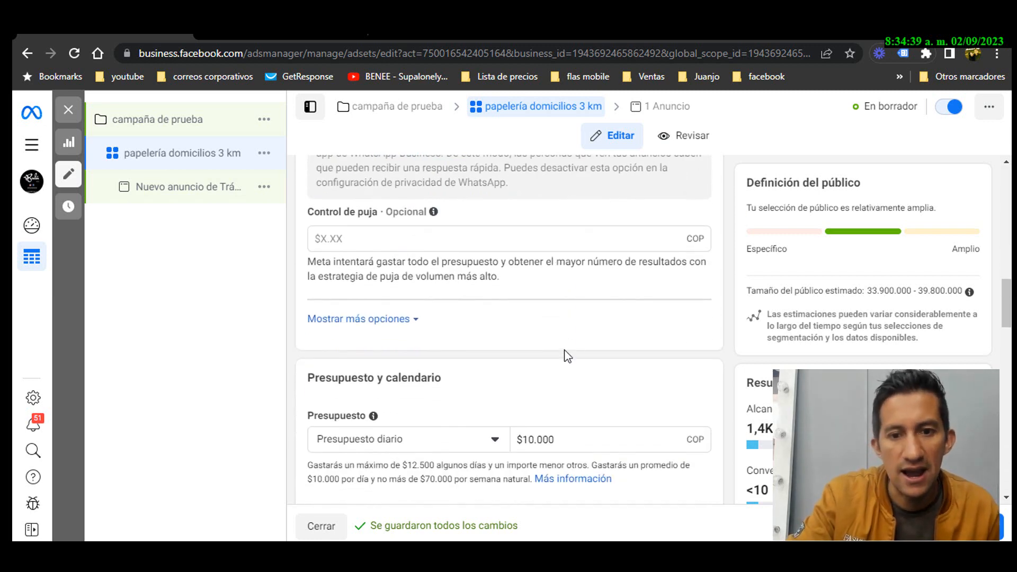
scroll(568, 356, "up", 3)
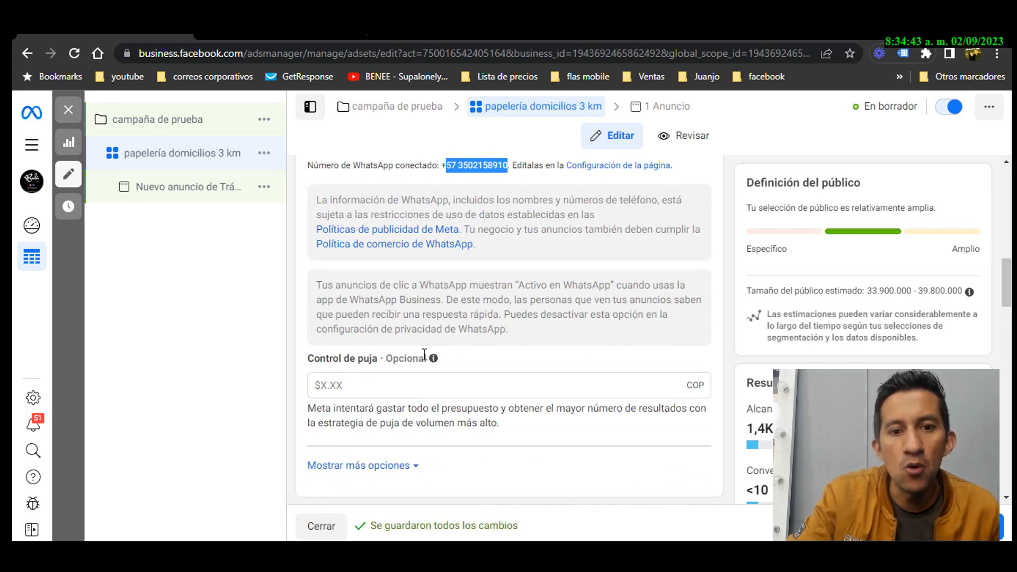
scroll(420, 373, "down", 1)
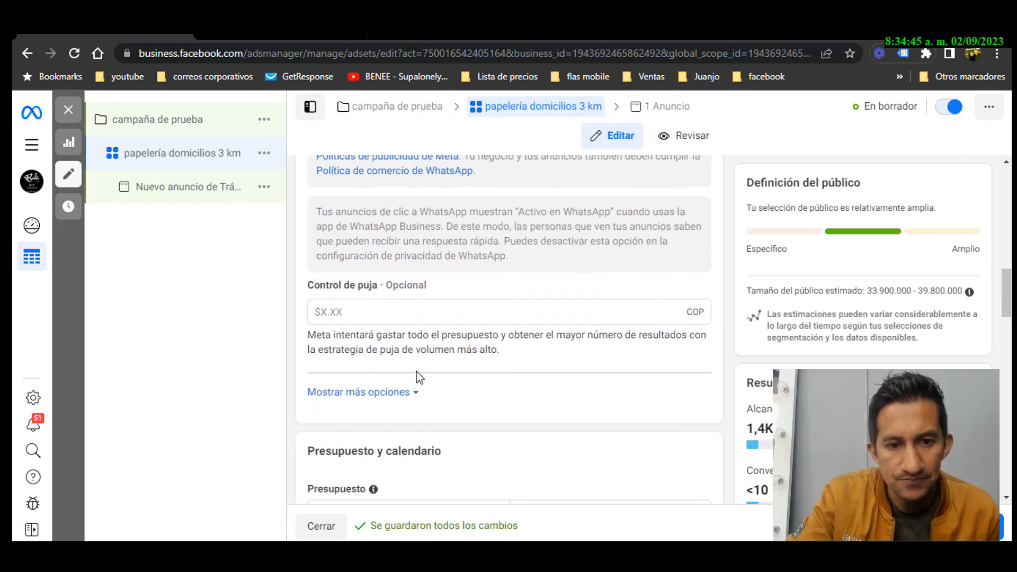
scroll(419, 376, "down", 1)
left_click(409, 318)
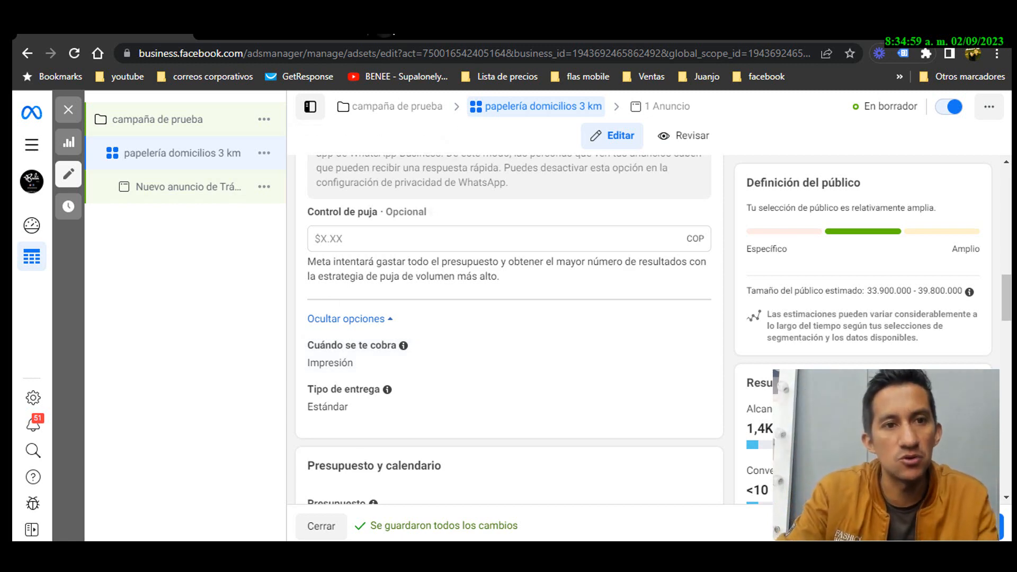
Step: Open Facebook in a new browser tab and examine the Publicidad ads as examples of impressions
key("ctrl+t")
type("fa")
key("Return")
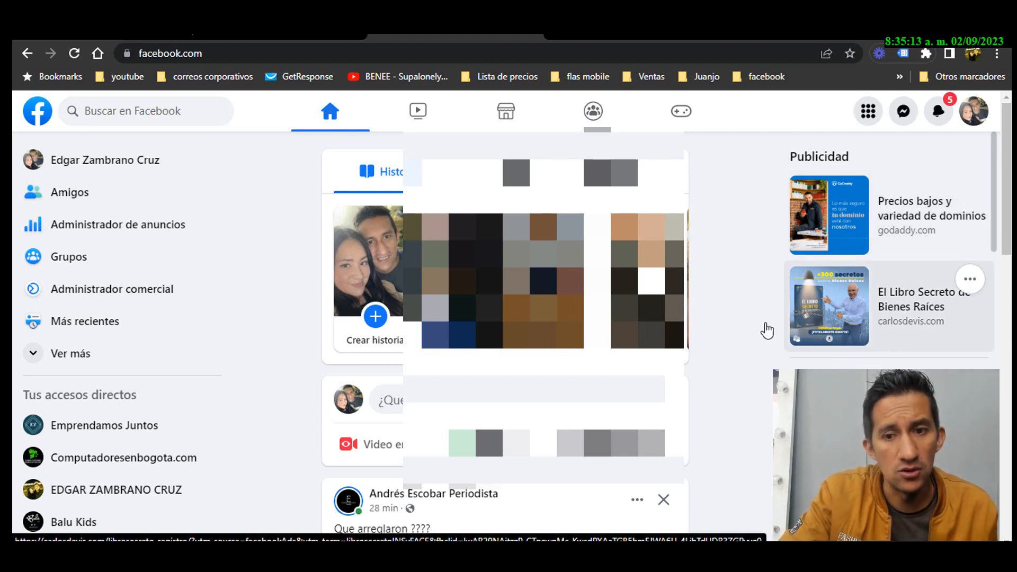
scroll(767, 331, "down", 5)
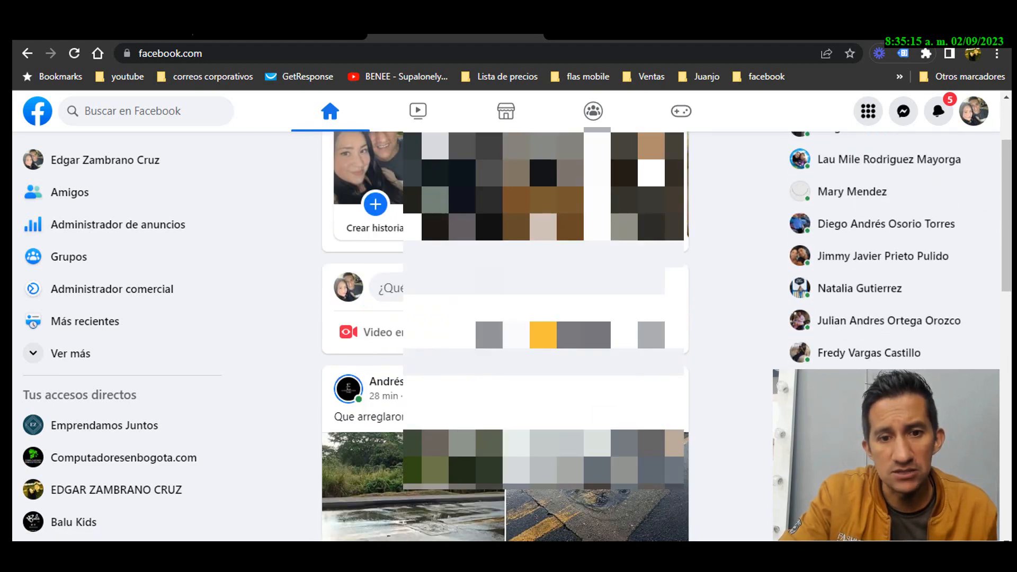
scroll(543, 339, "down", 10)
scroll(544, 339, "up", 12)
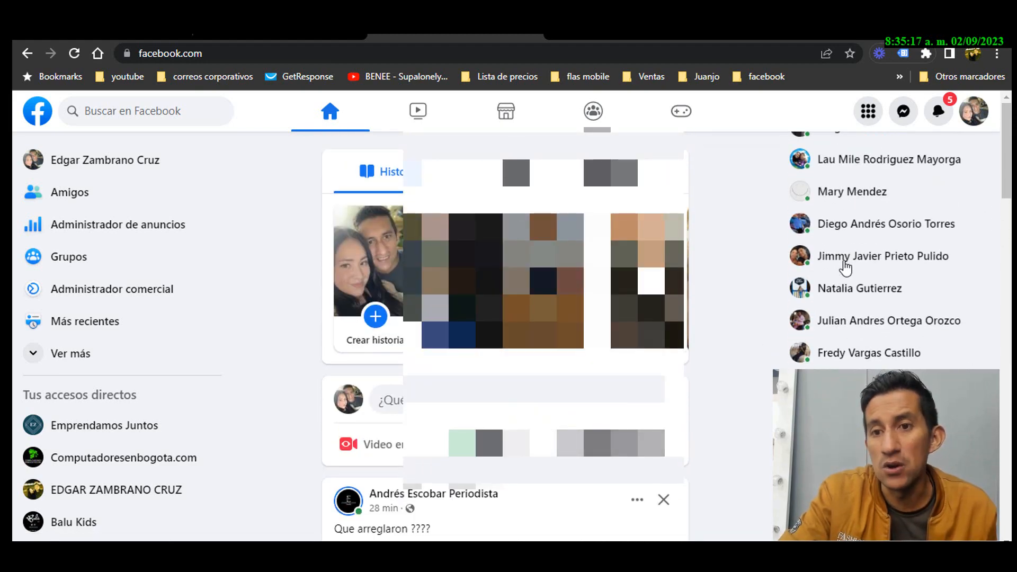
scroll(846, 265, "up", 5)
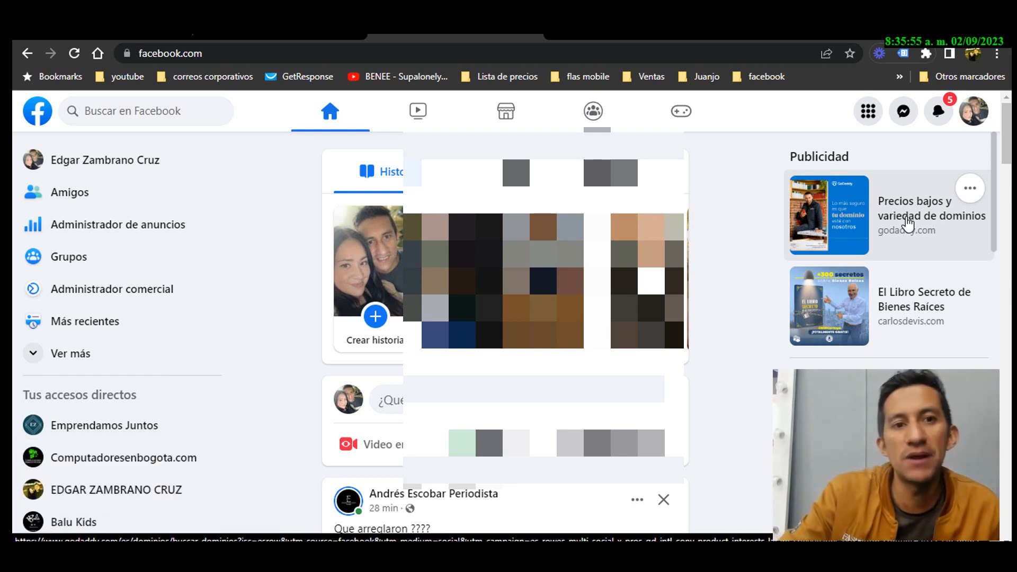
Step: Return to the ad set editor in Meta Ads Manager and view the Presupuesto y calendario section
left_click(297, 27)
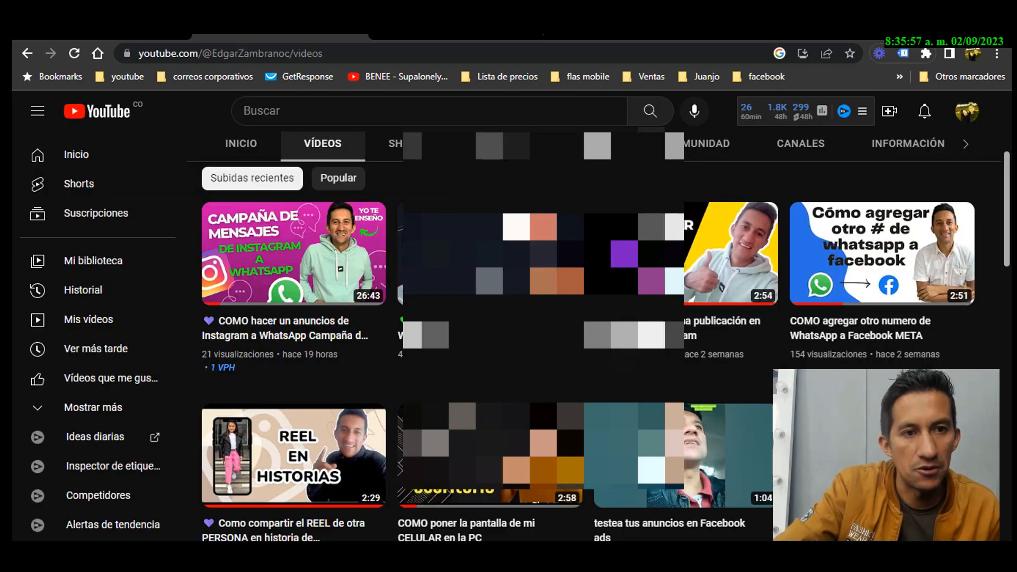
left_click(168, 27)
scroll(561, 389, "down", 4)
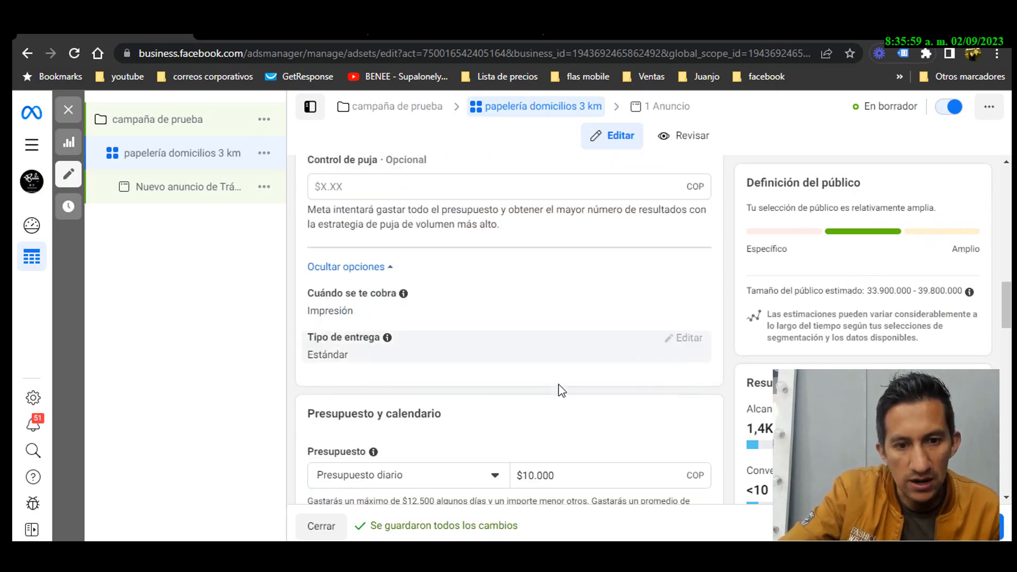
Step: Try a daily budget of $20.000 COP in the ad set and set it back to $10.000 COP
scroll(404, 285, "up", 1)
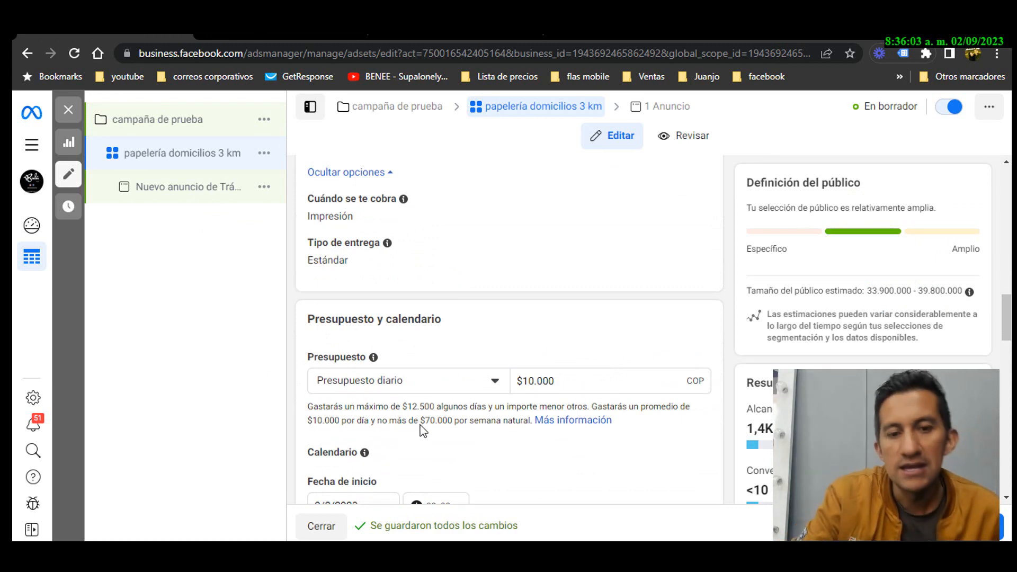
scroll(424, 421, "up", 2)
scroll(427, 412, "down", 4)
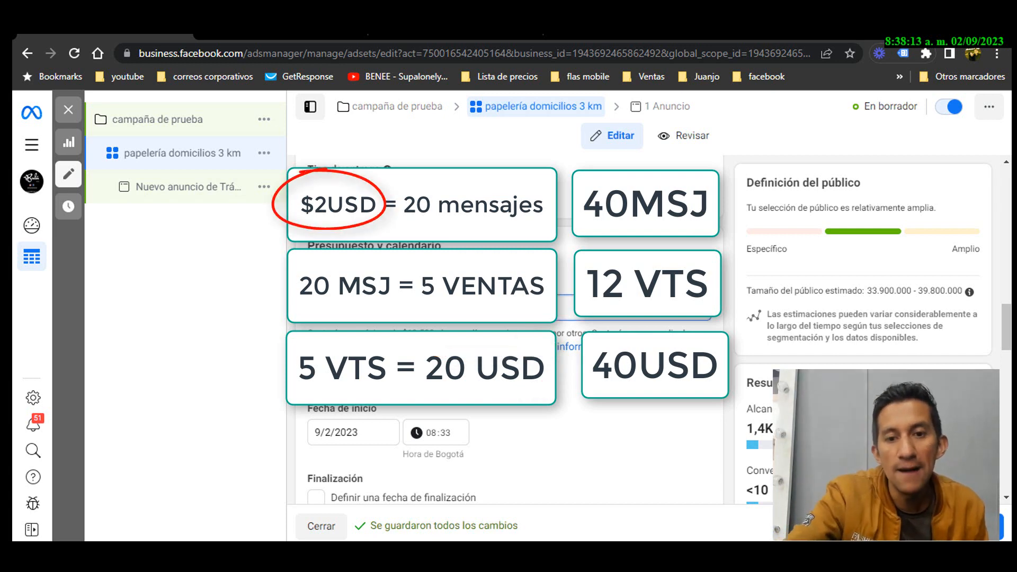
type("200000")
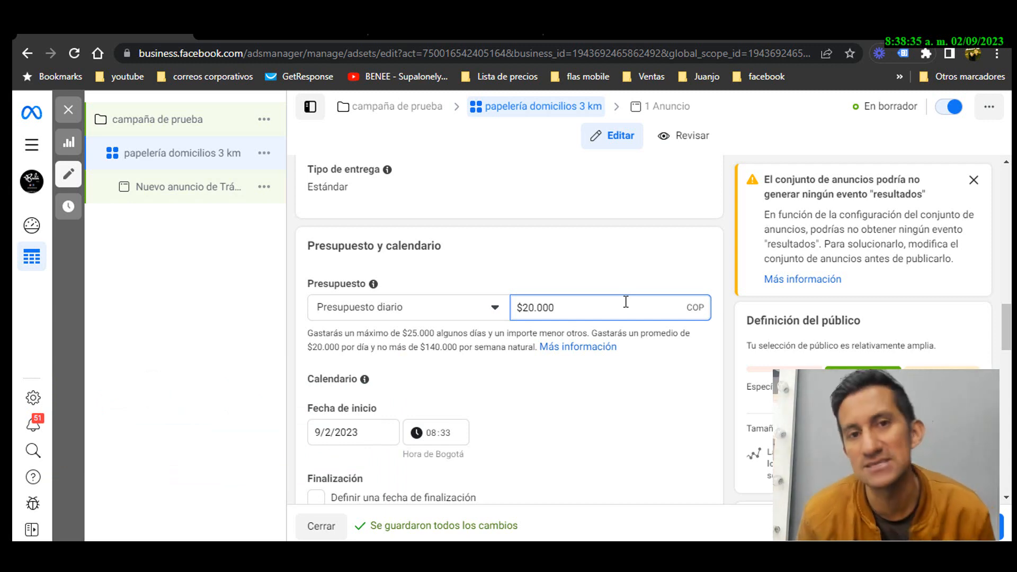
key("BackSpace")
type("1")
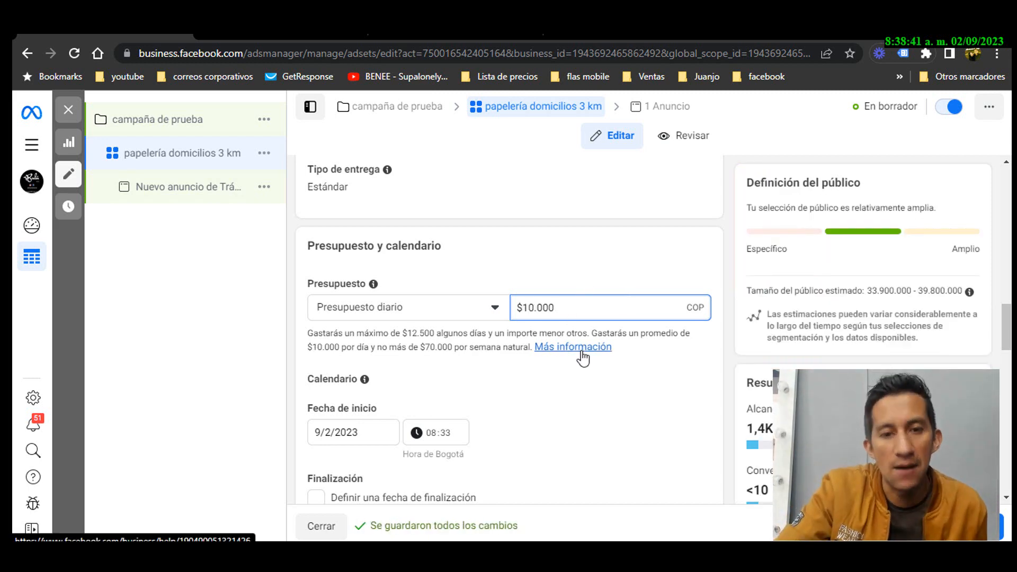
Step: Check the available budget types and review the Calendario and Programación de anuncios settings and the start of the Público section
scroll(571, 358, "down", 1)
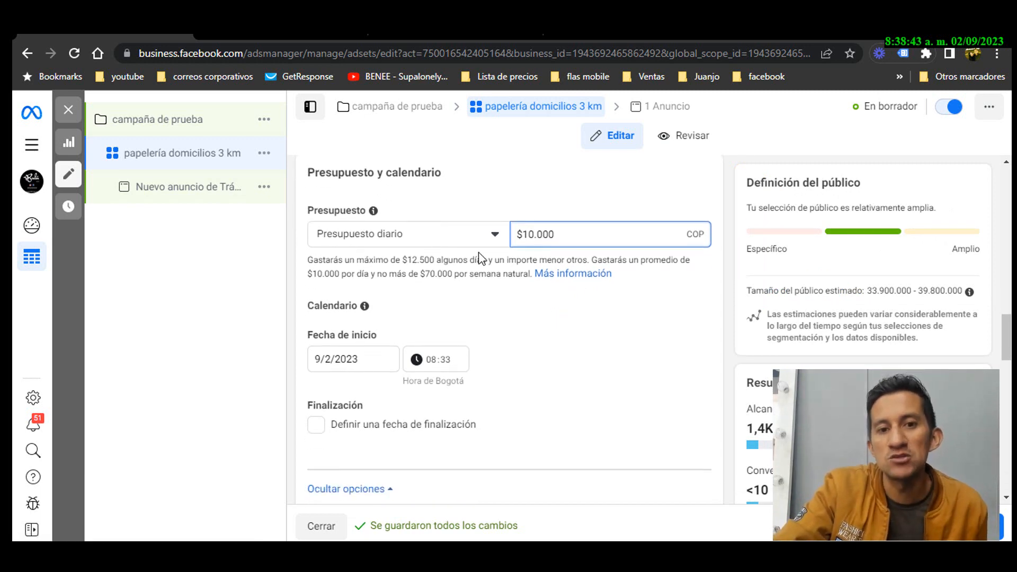
left_click(484, 240)
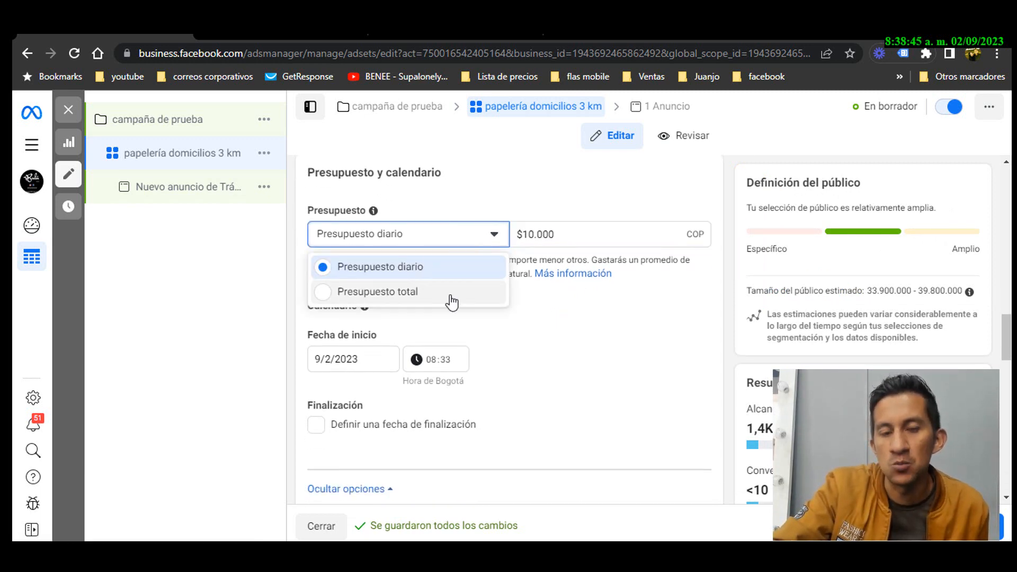
left_click(513, 302)
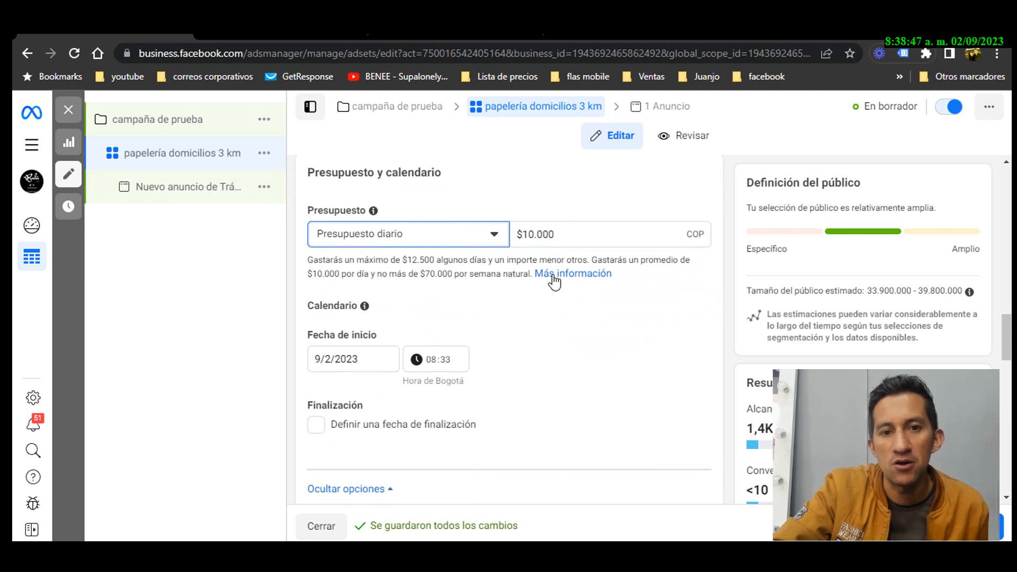
scroll(561, 262, "down", 1)
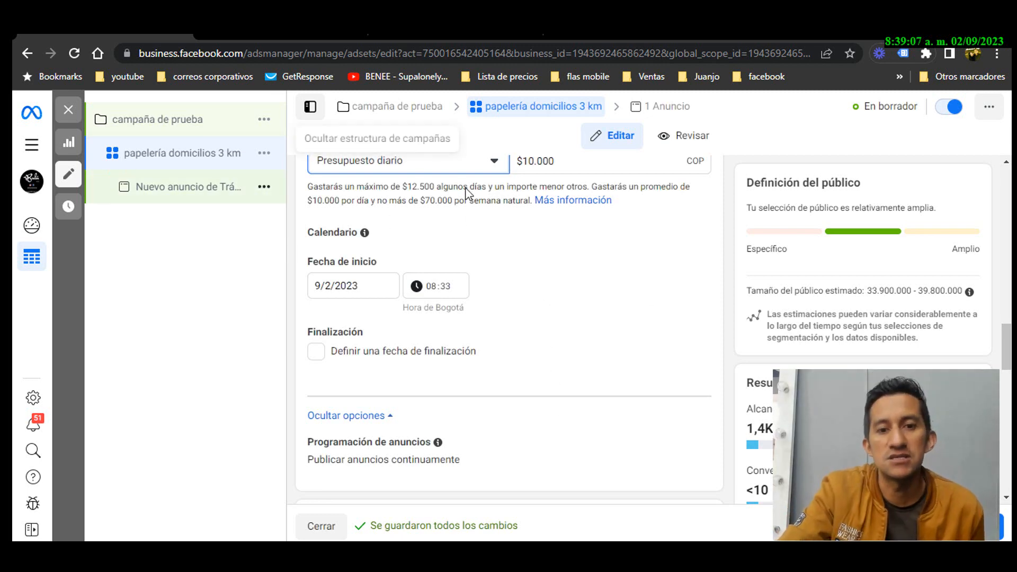
scroll(483, 250, "down", 3)
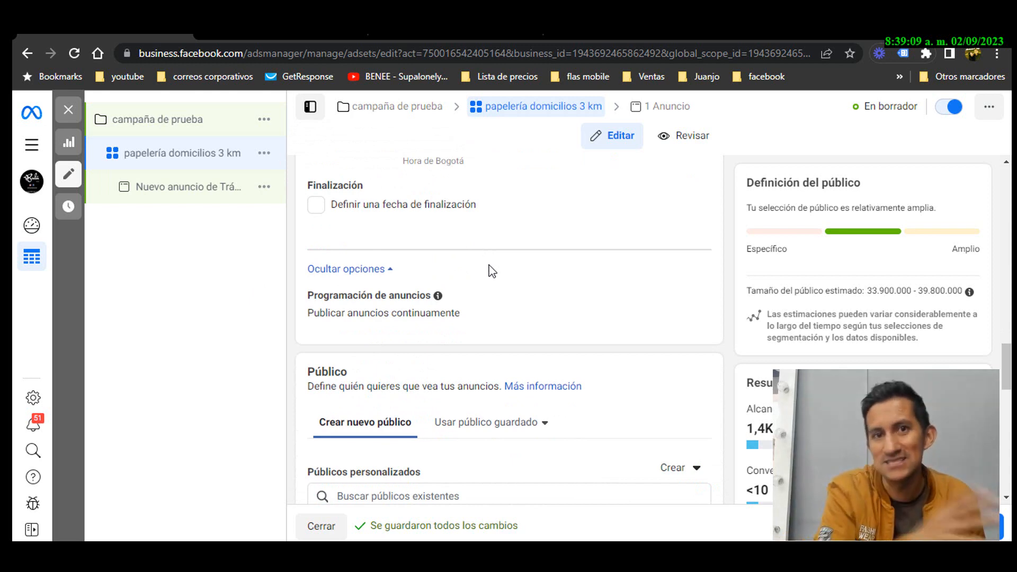
scroll(416, 340, "down", 2)
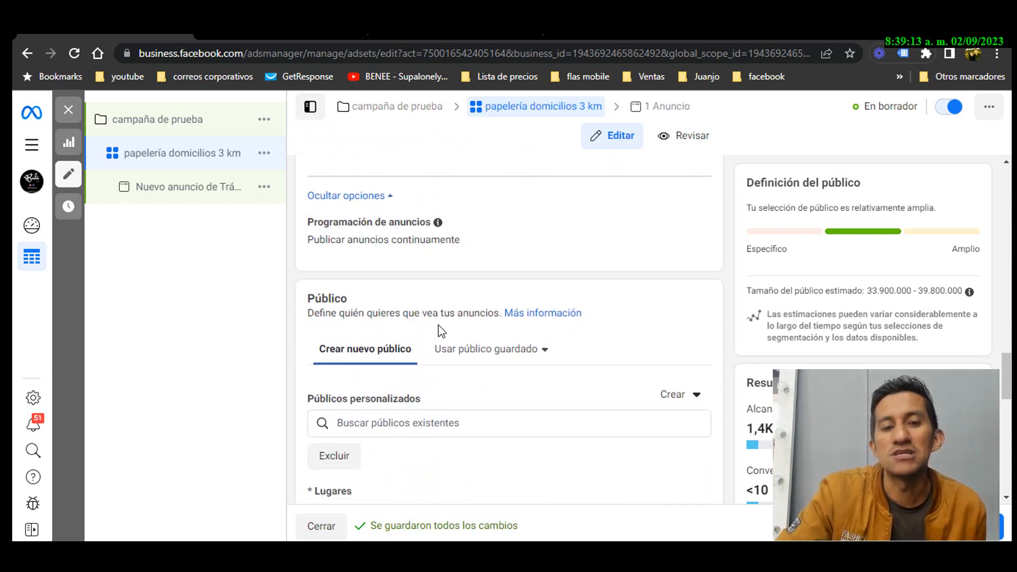
scroll(442, 331, "down", 2)
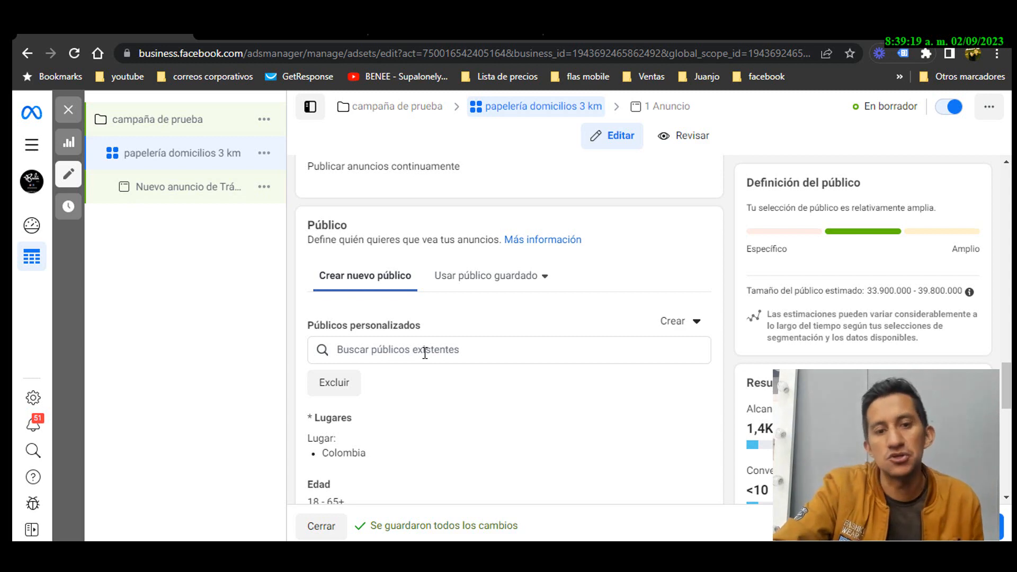
Step: Edit the audience's Lugares setting, remove Colombia, and check the choice of people living in the location
scroll(427, 353, "down", 1)
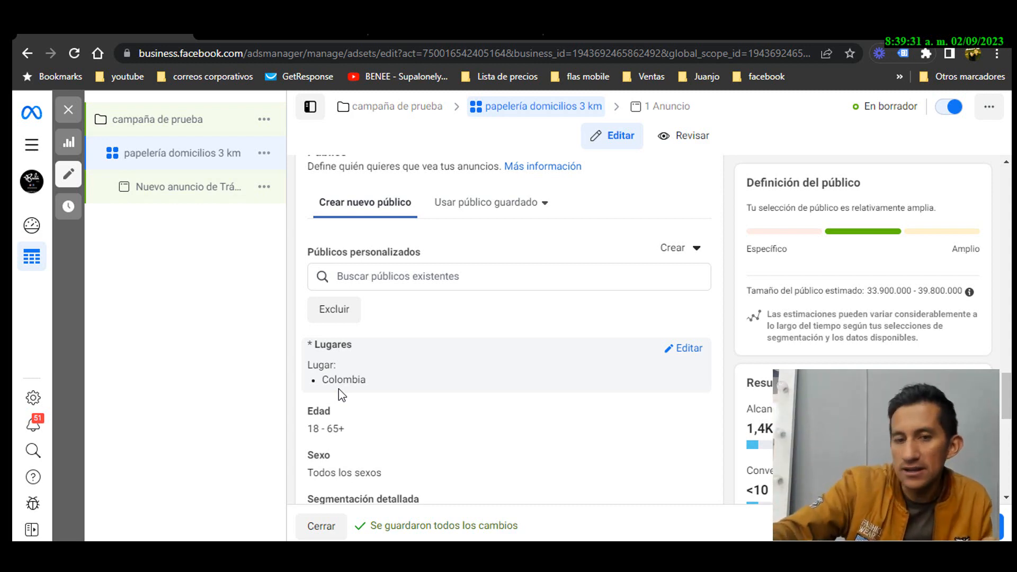
left_click(683, 349)
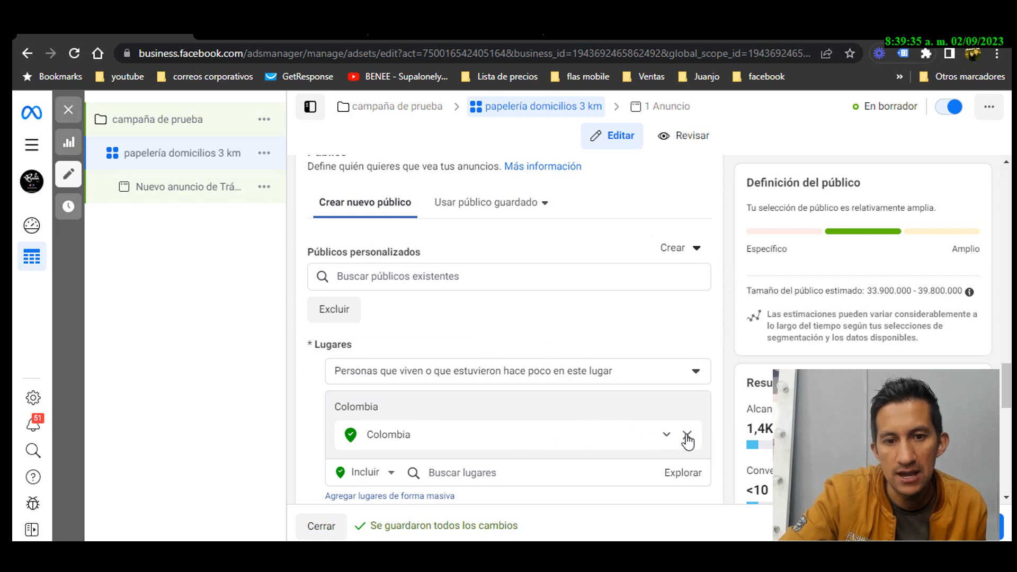
left_click(686, 435)
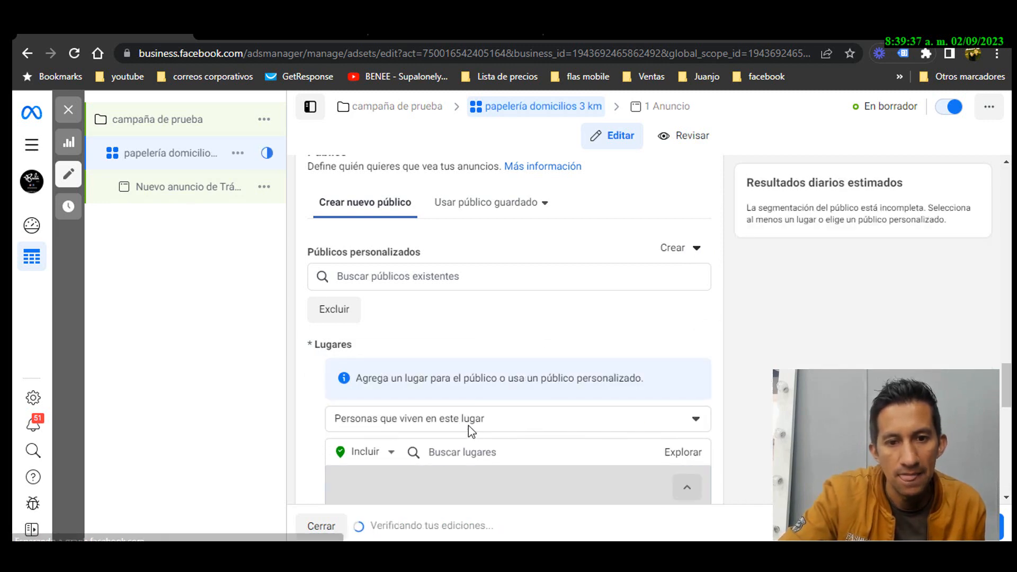
scroll(469, 425, "down", 1)
left_click(444, 351)
left_click(541, 342)
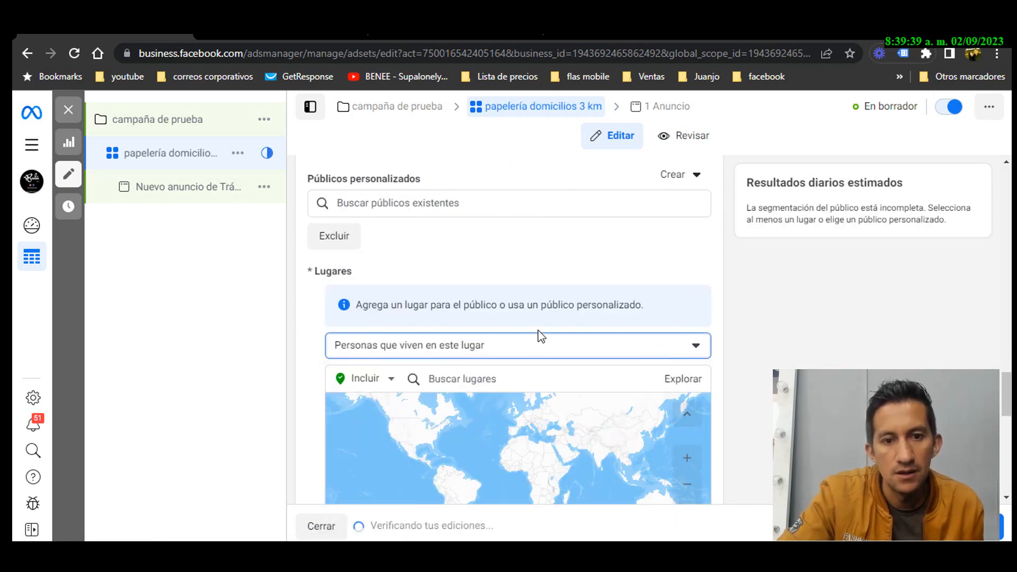
Step: Search the locations for "bogota distrito" and include the city Bogotá, Distrito Especial, Colombia in the audience
scroll(522, 332, "down", 1)
scroll(522, 332, "down", 1)
left_click(524, 310)
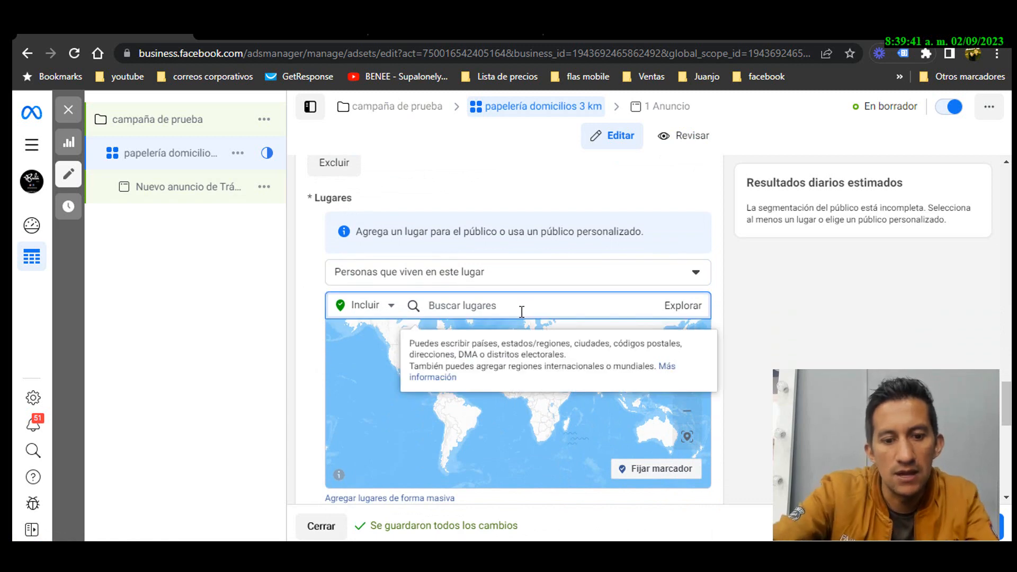
type("bogota")
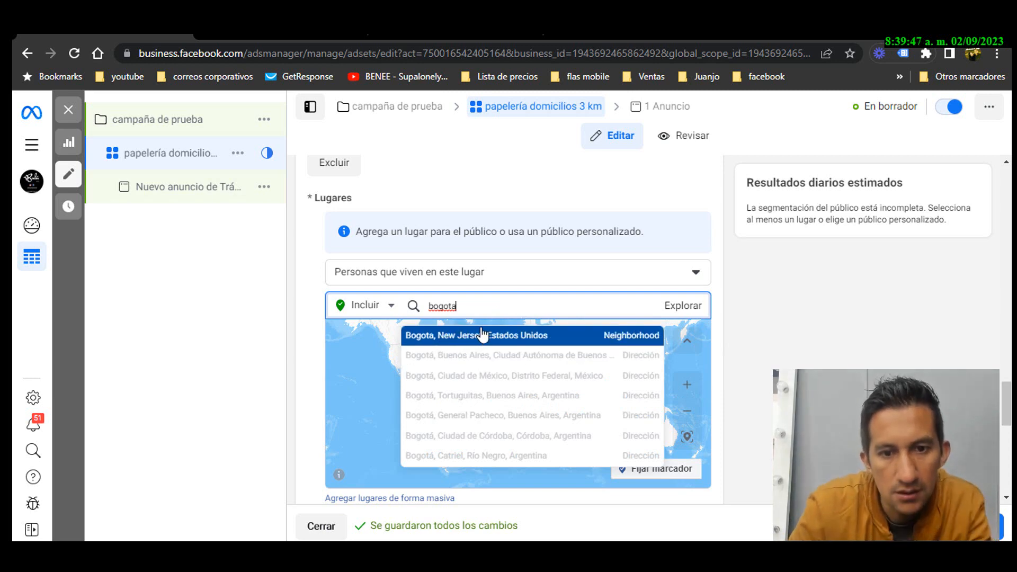
double_click(497, 310)
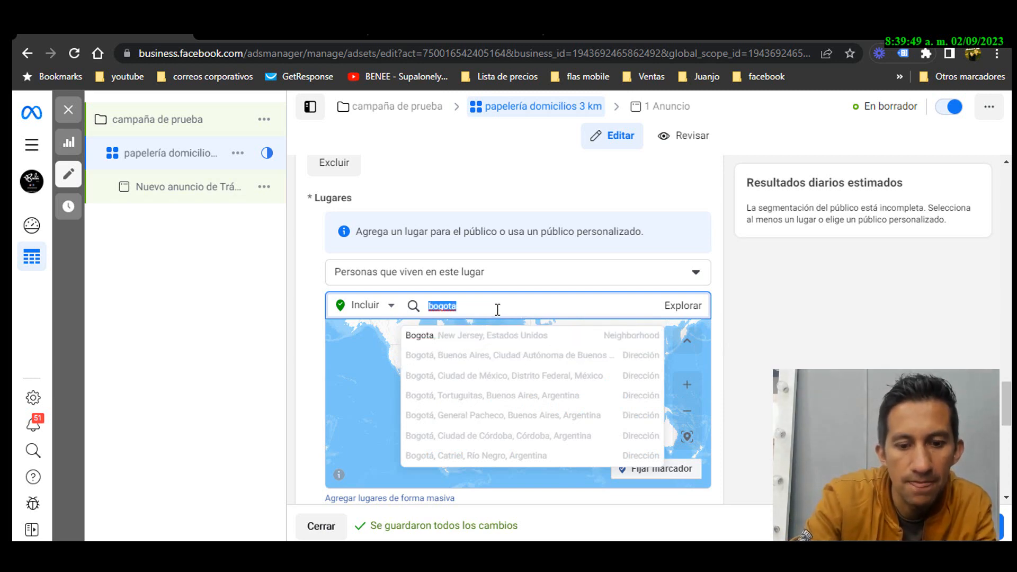
type("bo")
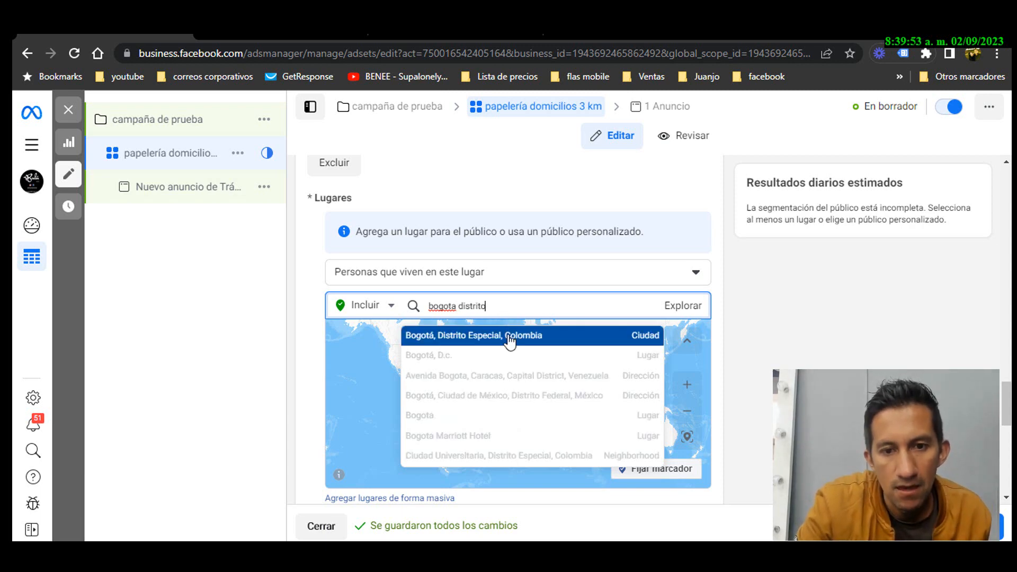
left_click(511, 339)
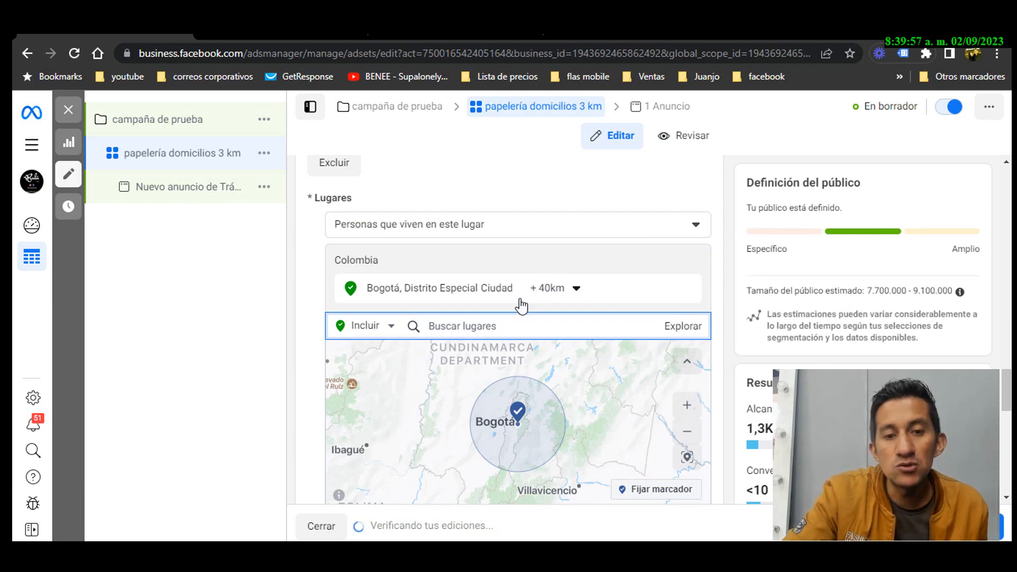
Step: Examine the coverage radius around Bogotá on the location map and the city-centre districts around its marker
scroll(499, 349, "down", 3)
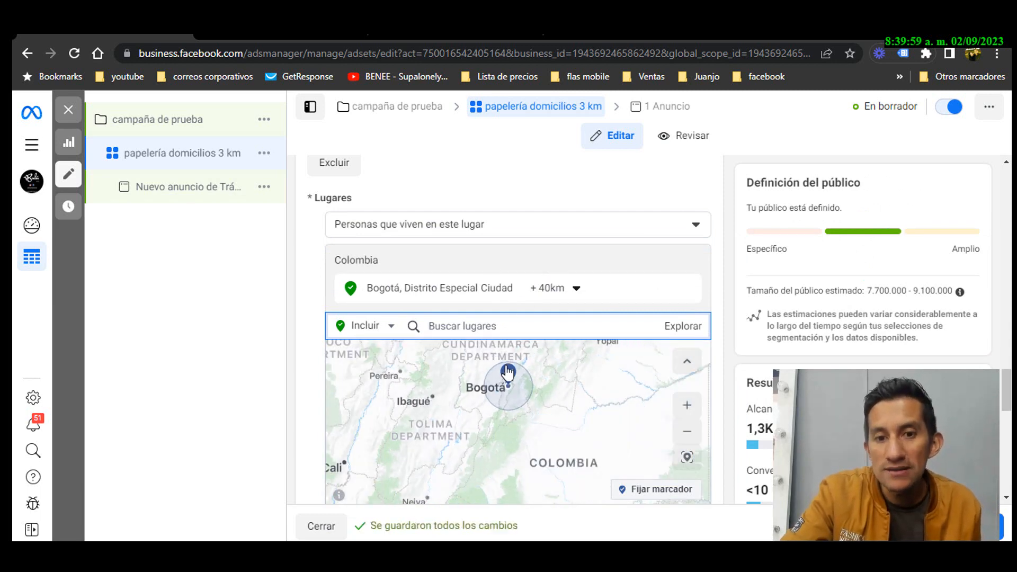
scroll(506, 367, "up", 3)
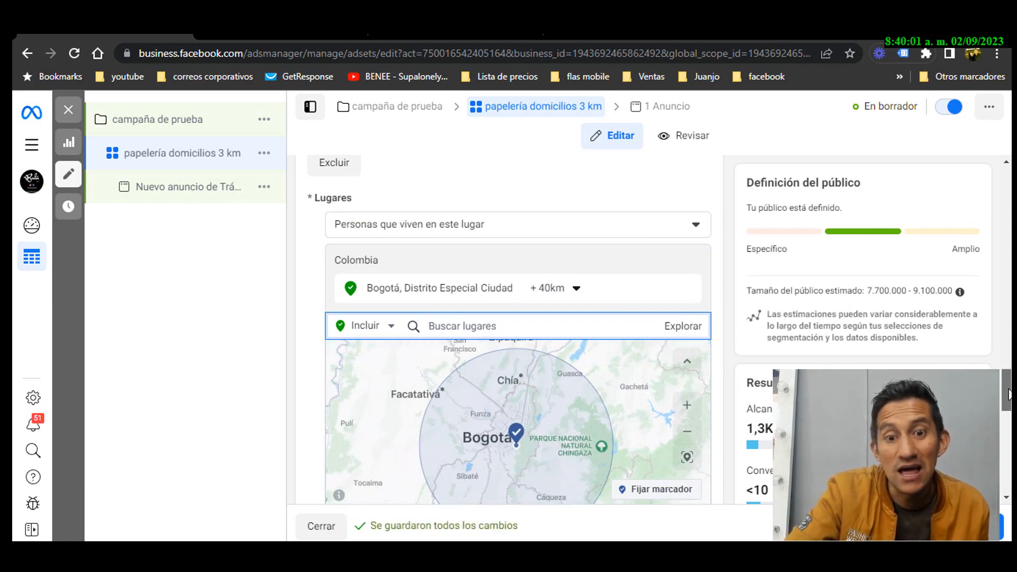
scroll(718, 403, "down", 2)
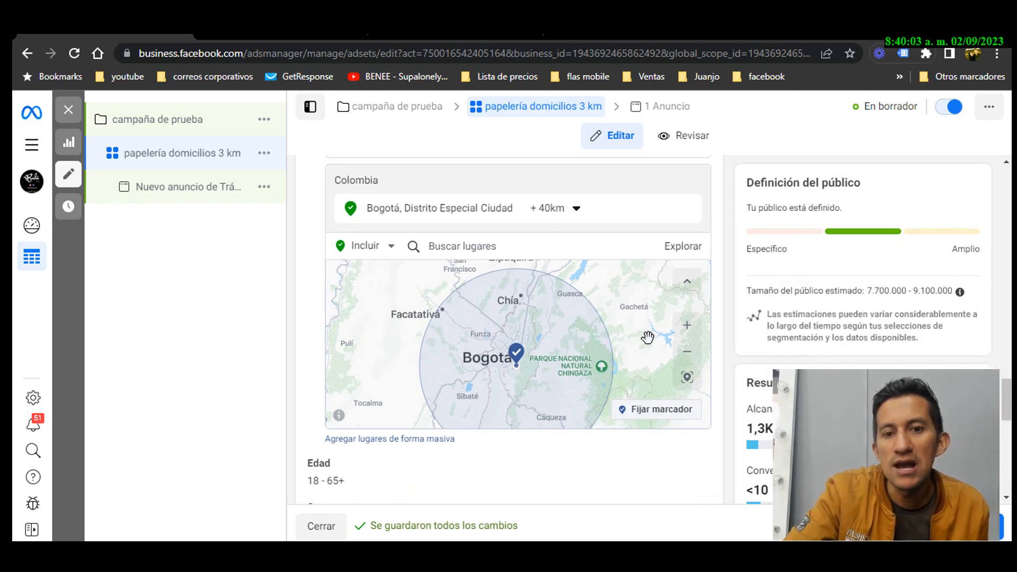
scroll(648, 338, "down", 2)
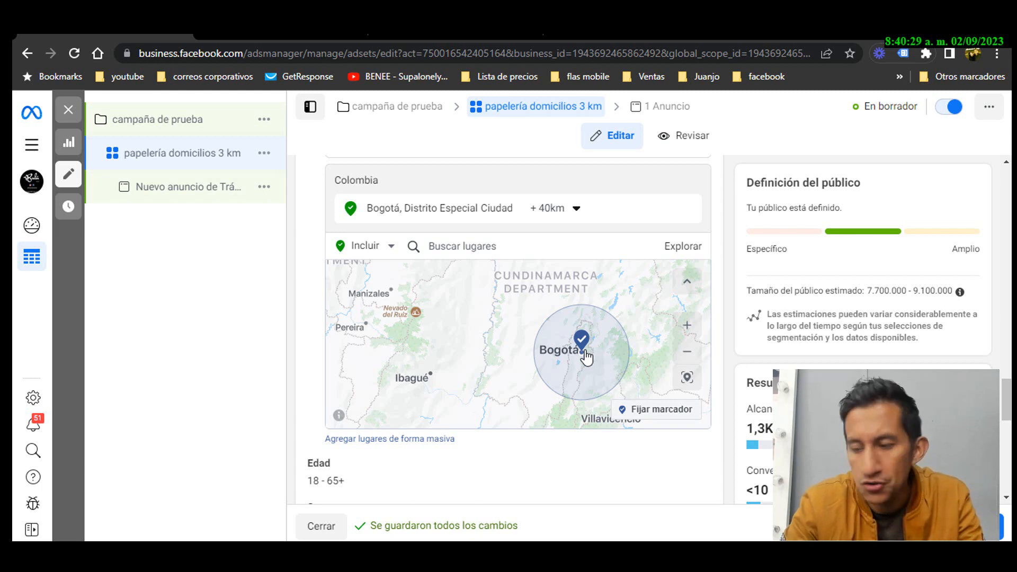
scroll(586, 358, "up", 2)
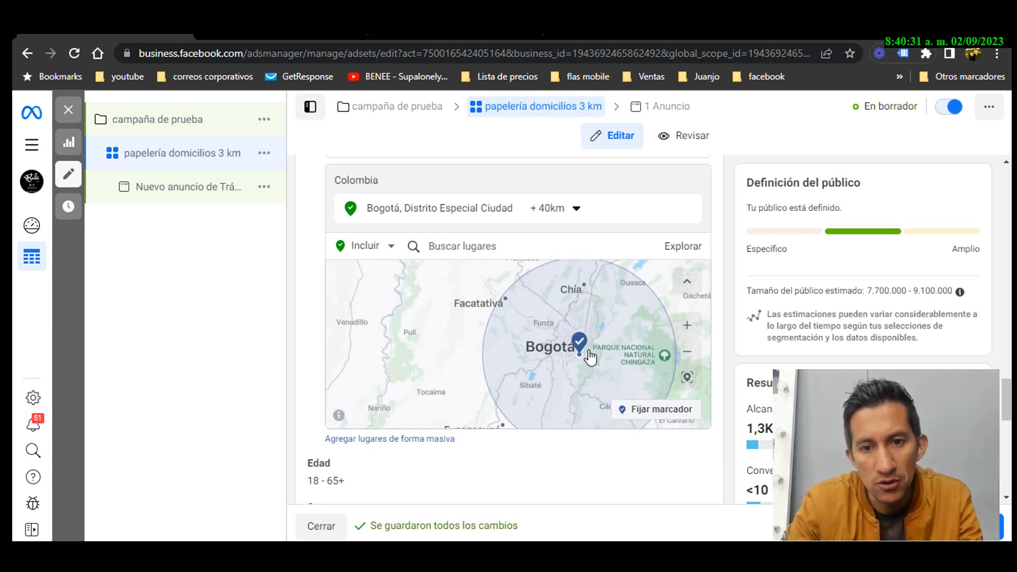
scroll(591, 358, "up", 1)
scroll(577, 360, "up", 2)
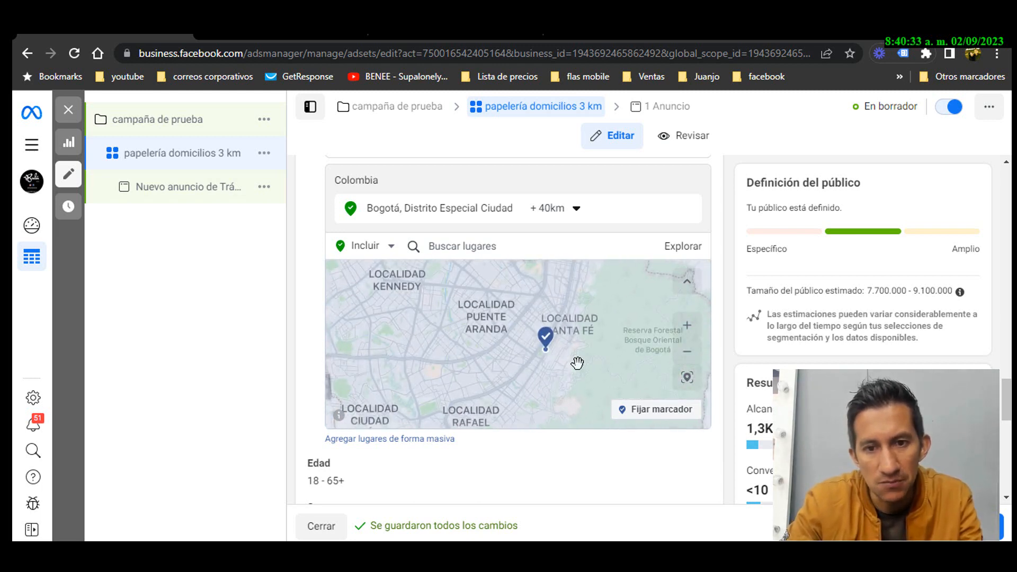
scroll(530, 362, "up", 2)
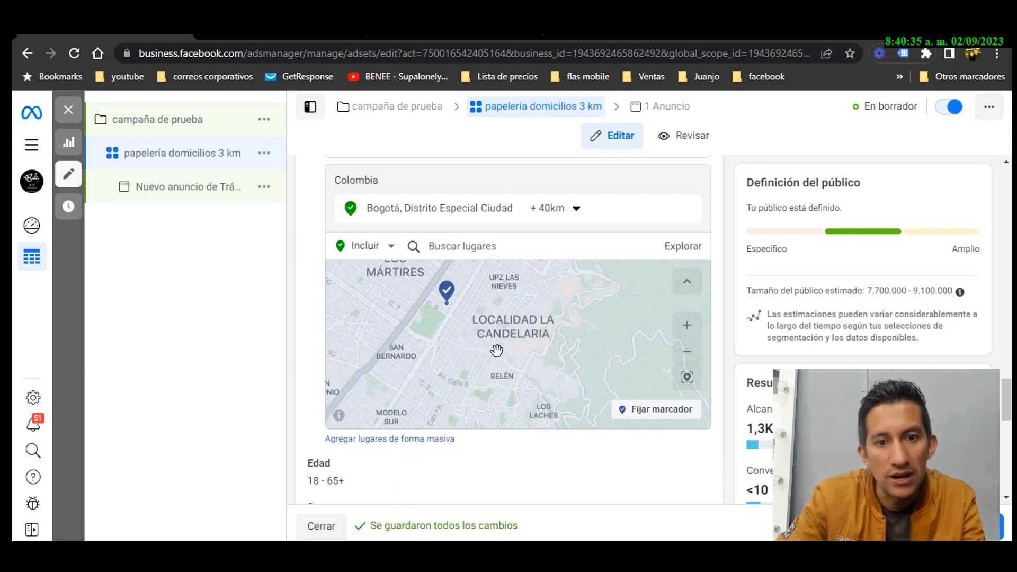
left_click_drag(494, 375, 572, 390)
left_click_drag(478, 336, 508, 325)
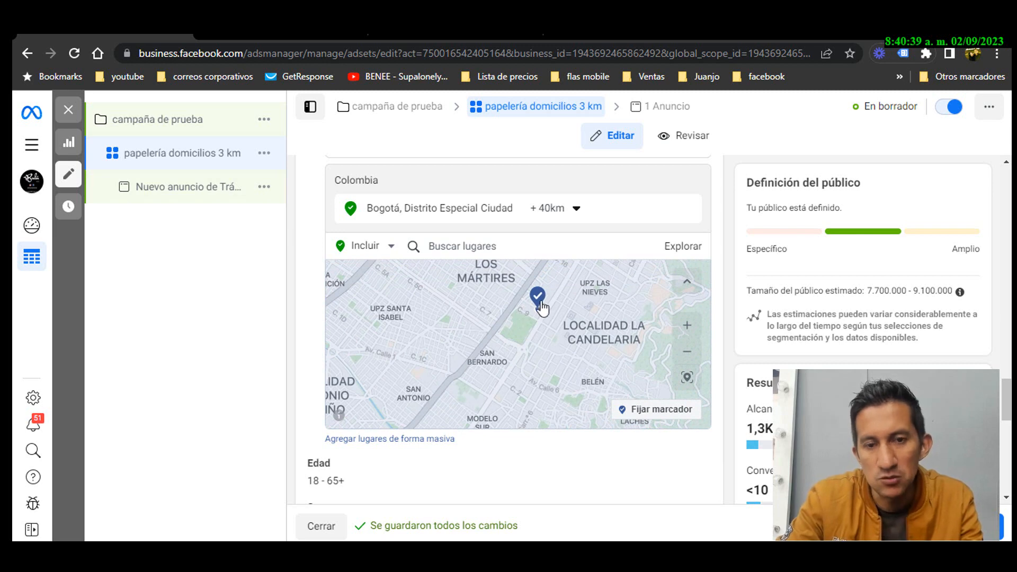
Step: Explore the southern districts of Bogotá around Usme and La Fiscala on the location map
scroll(522, 311, "down", 4)
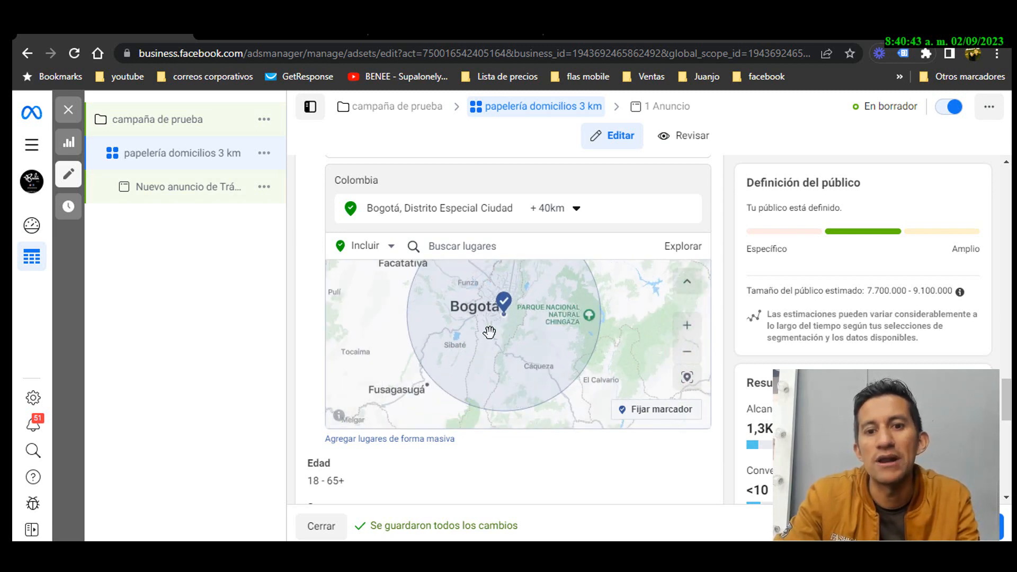
scroll(515, 333, "up", 5)
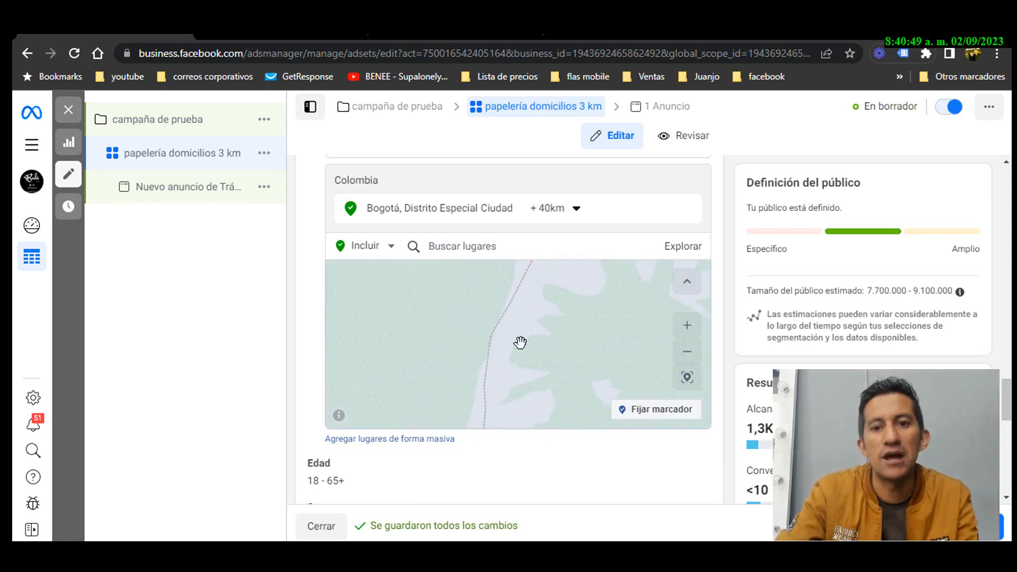
scroll(522, 339, "down", 3)
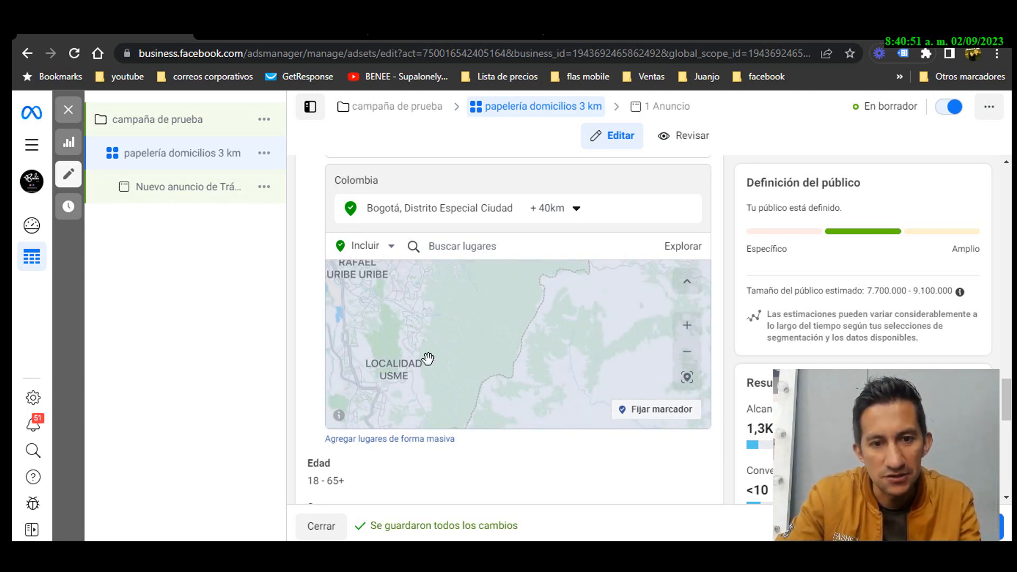
scroll(480, 352, "up", 1)
left_click_drag(473, 352, 615, 380)
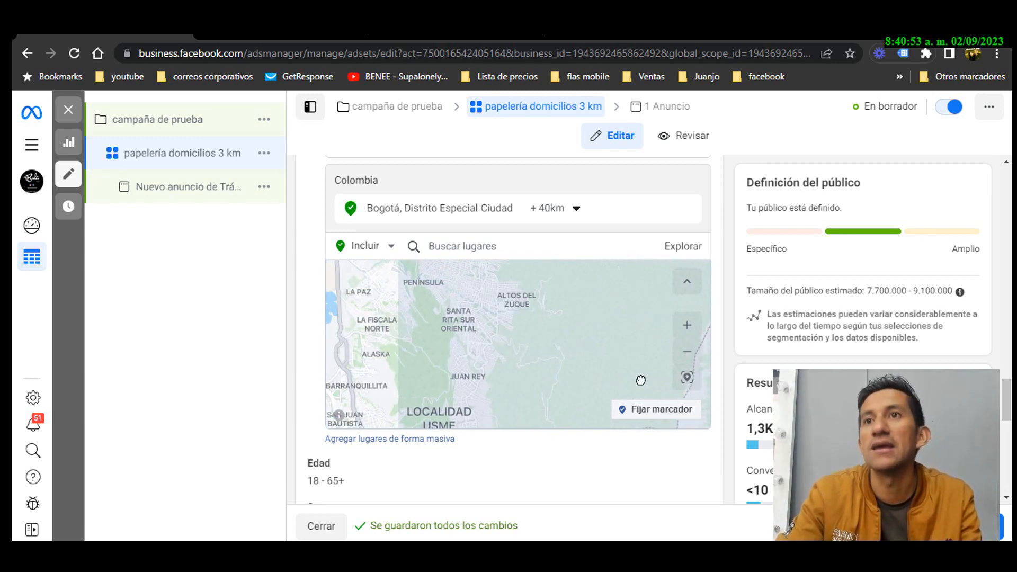
scroll(491, 343, "up", 1)
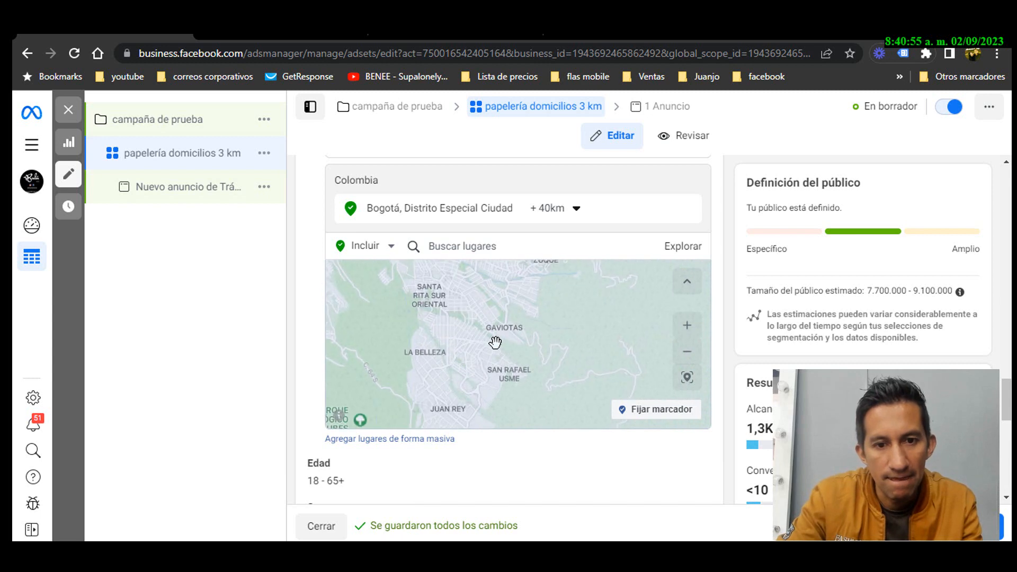
left_click_drag(488, 359, 638, 383)
left_click_drag(515, 334, 616, 310)
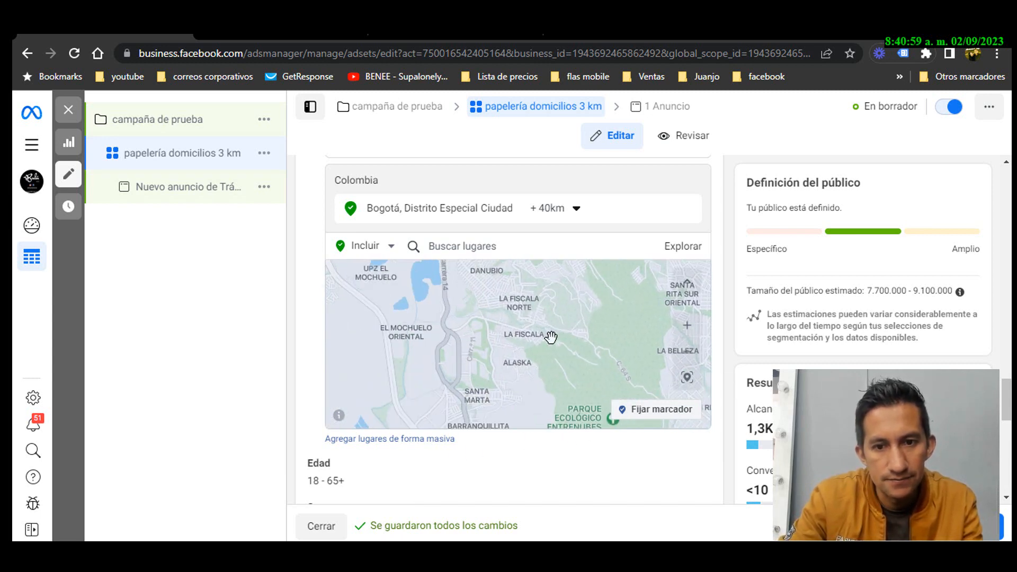
scroll(548, 337, "down", 3)
scroll(550, 340, "down", 1)
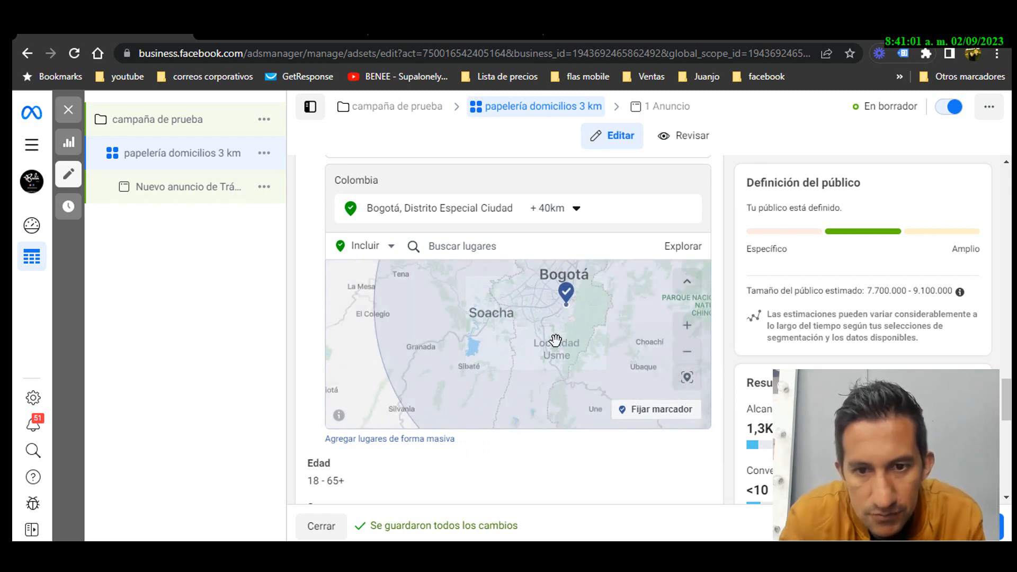
Step: Drop a map marker near Vigía, by Calle 17 in Bogotá's UPZ La Sabana, as the audience location
scroll(570, 307, "up", 5)
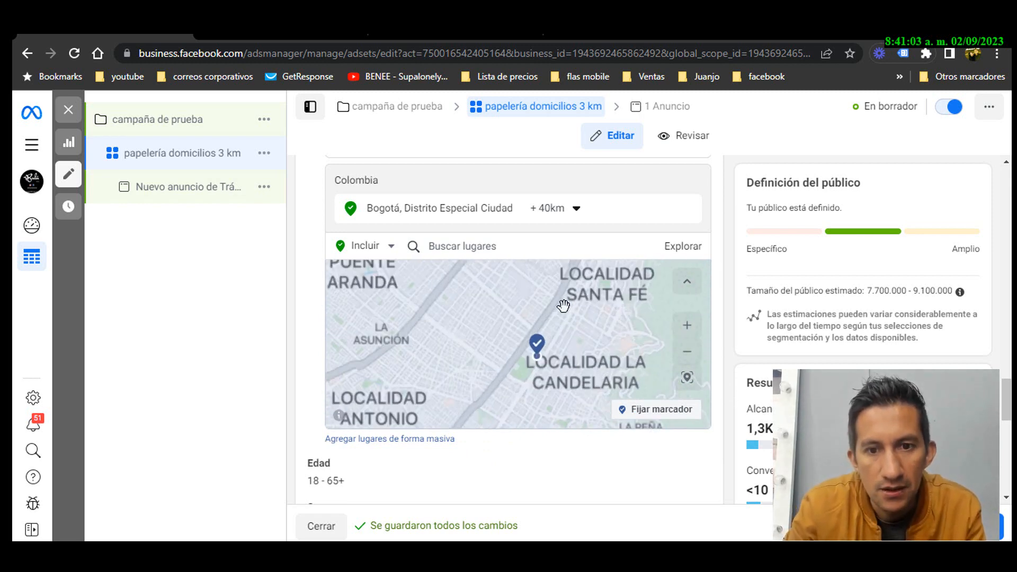
scroll(506, 342, "up", 2)
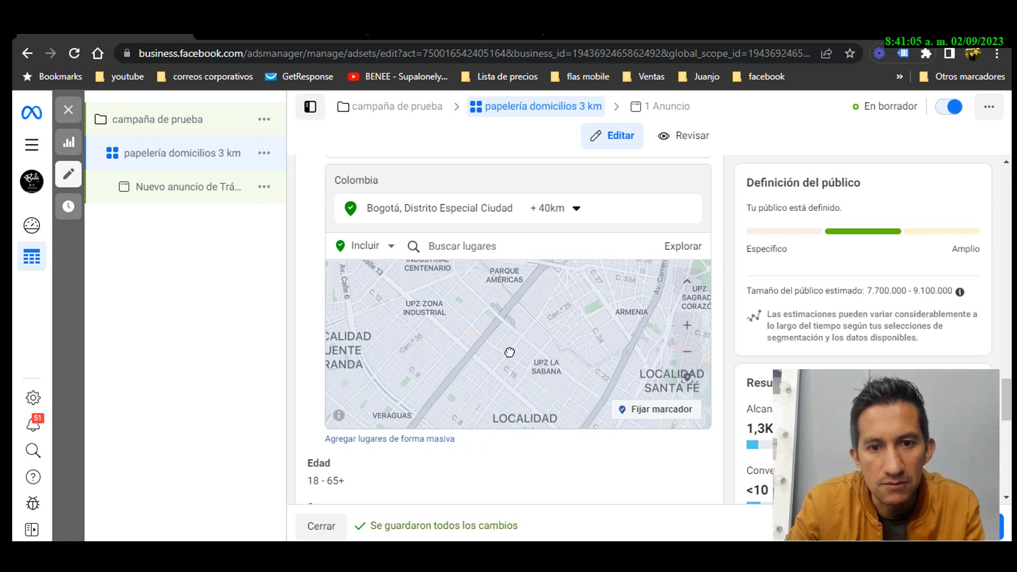
scroll(510, 350, "up", 3)
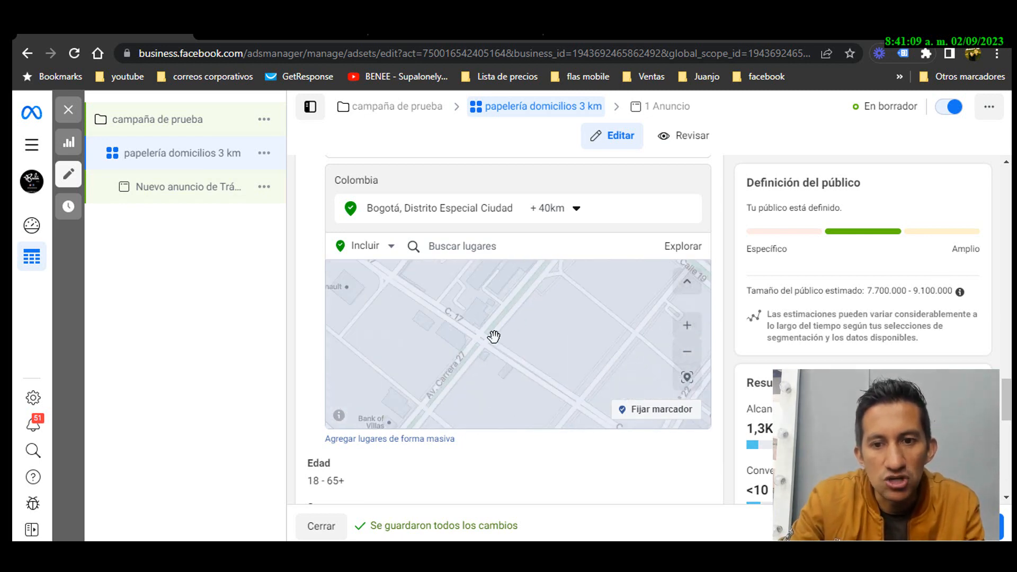
scroll(507, 329, "up", 1)
scroll(507, 329, "down", 1)
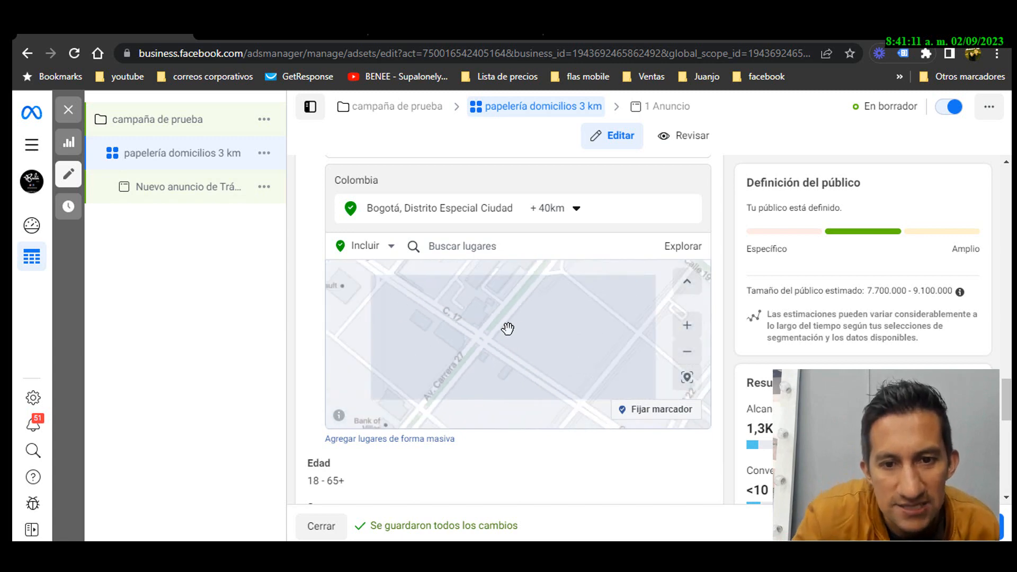
mouse_move(514, 363)
left_mouse_down()
mouse_move(521, 326)
mouse_move(491, 324)
left_mouse_up()
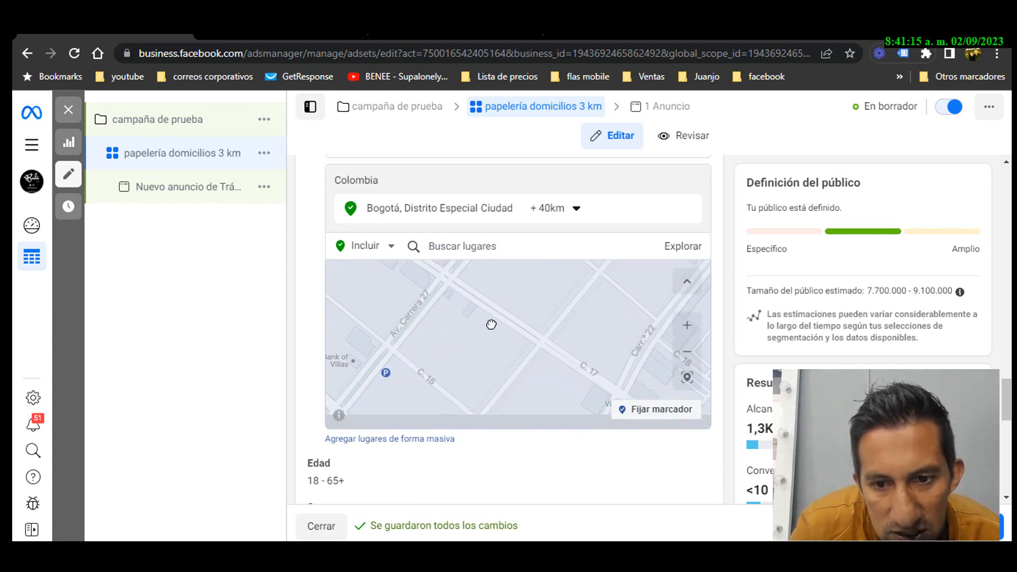
left_click_drag(531, 356, 472, 316)
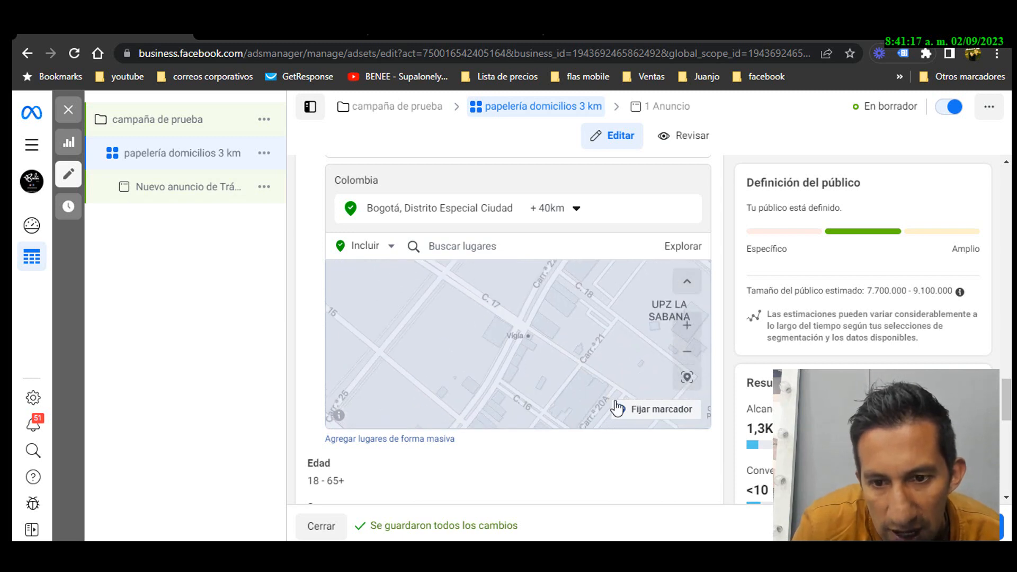
left_click(653, 413)
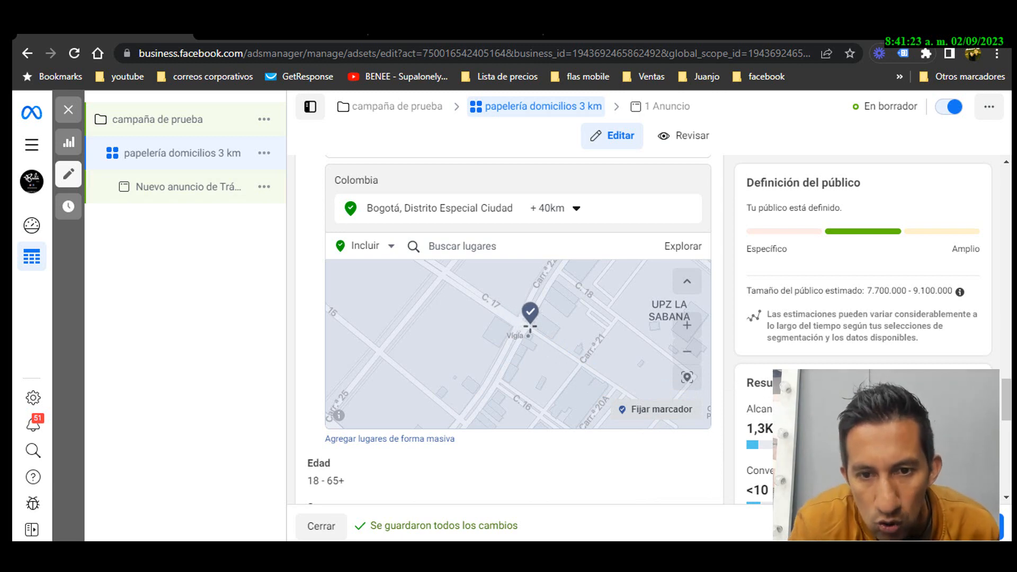
left_click(529, 324)
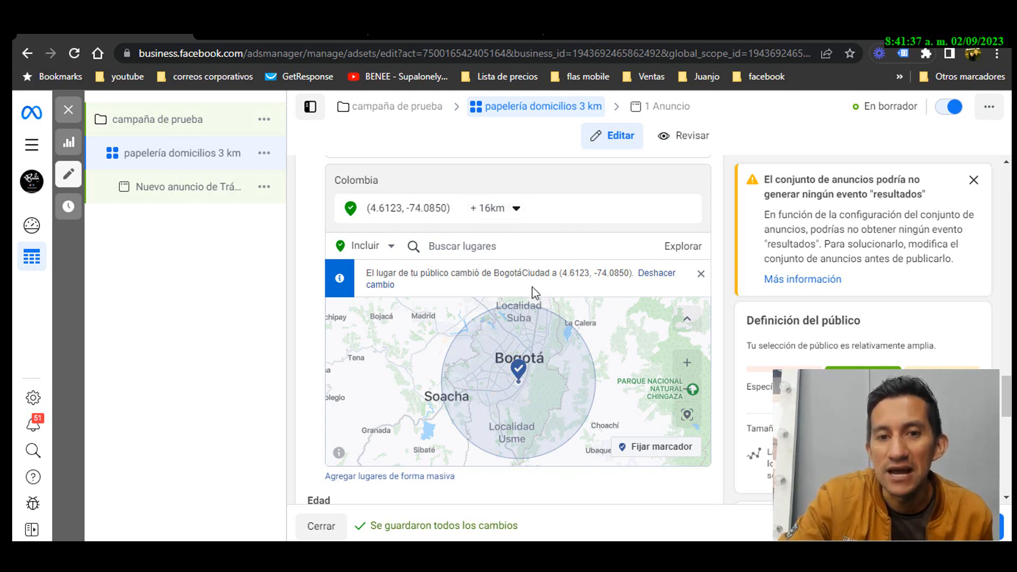
Step: Set the pinned location's radius to 3 km and inspect the area it covers on the map
left_click(516, 209)
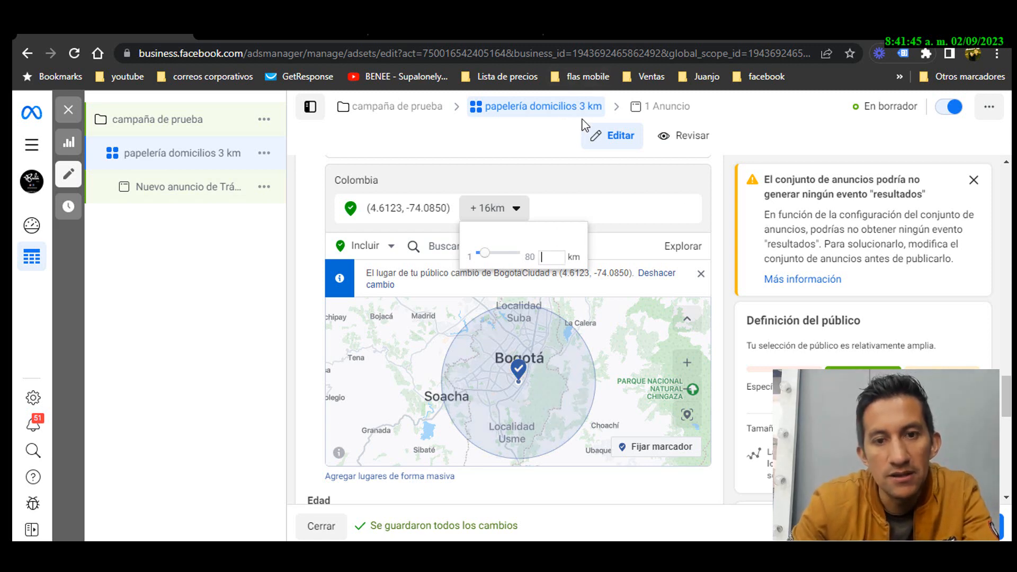
type("3")
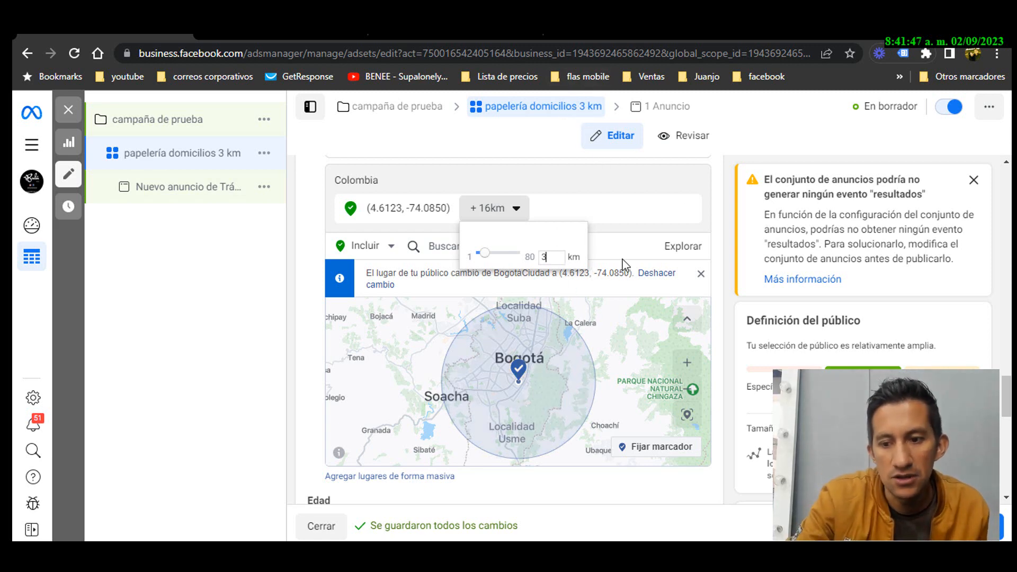
left_click(618, 251)
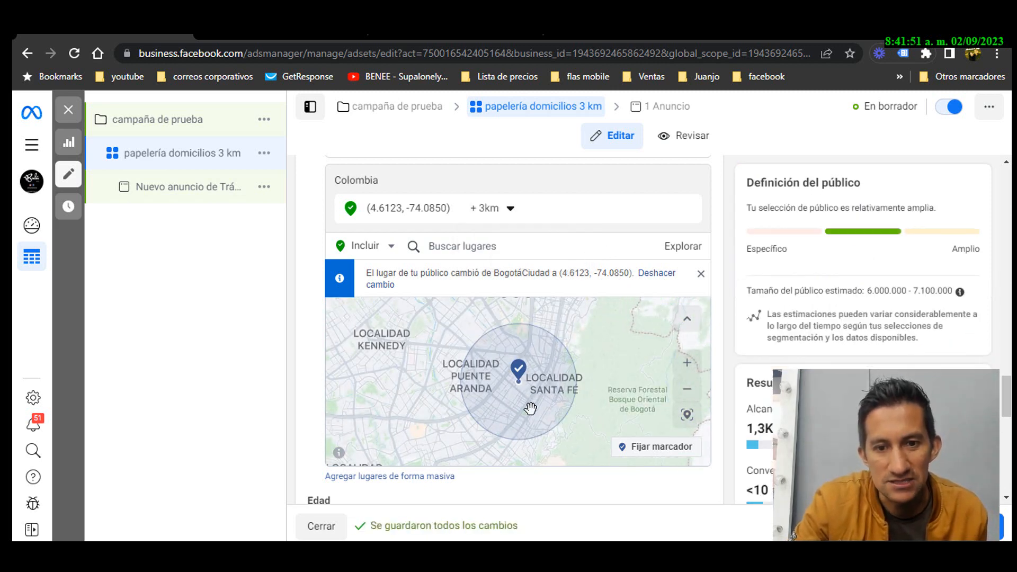
scroll(531, 396, "up", 1)
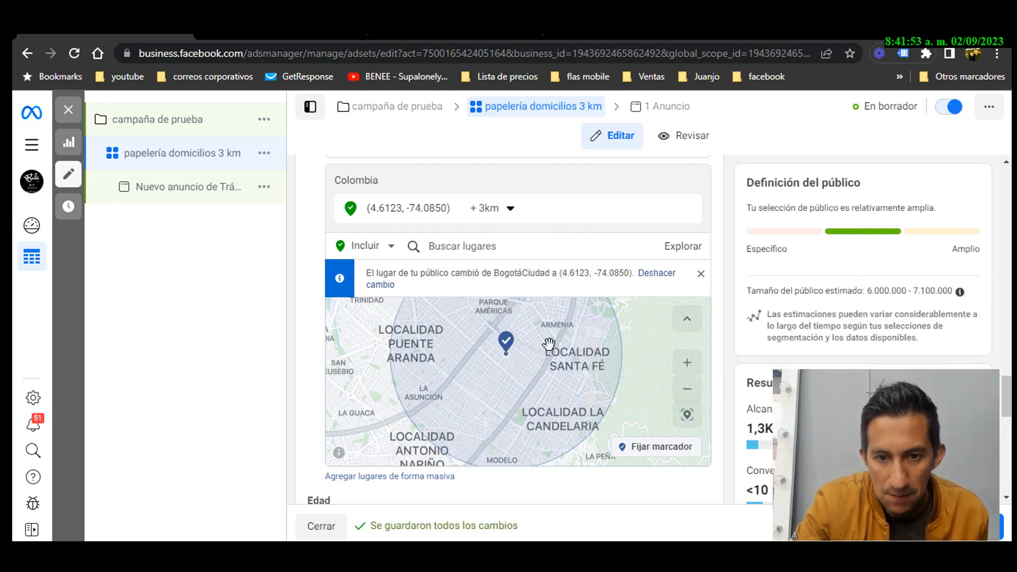
scroll(520, 392, "down", 4)
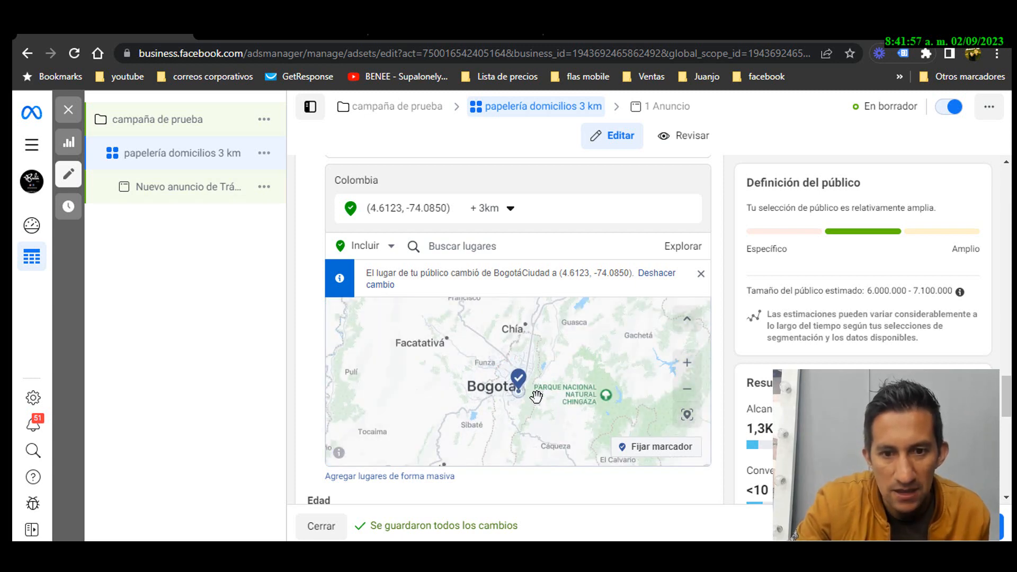
scroll(536, 396, "up", 4)
scroll(536, 396, "up", 1)
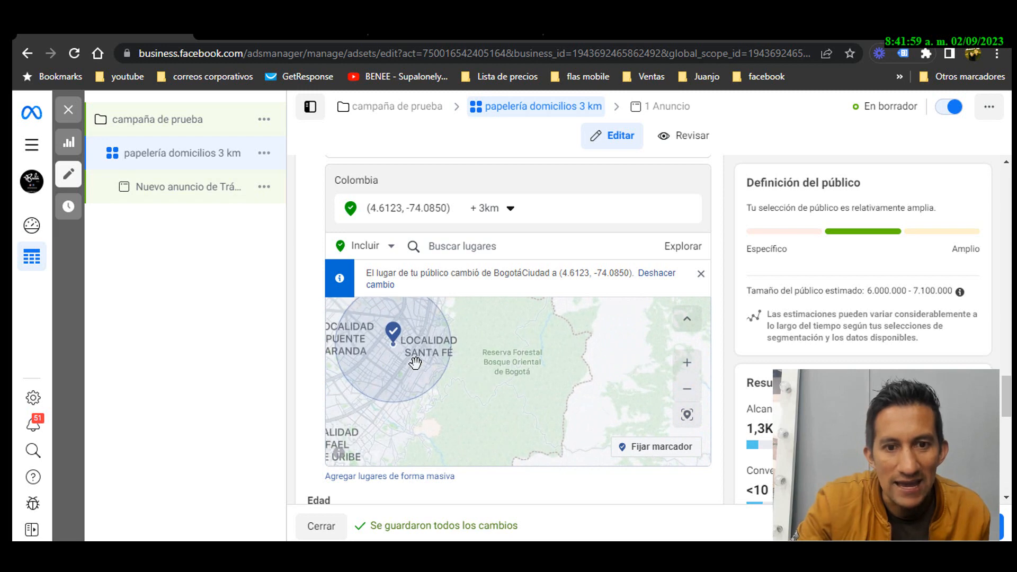
left_click_drag(415, 364, 464, 354)
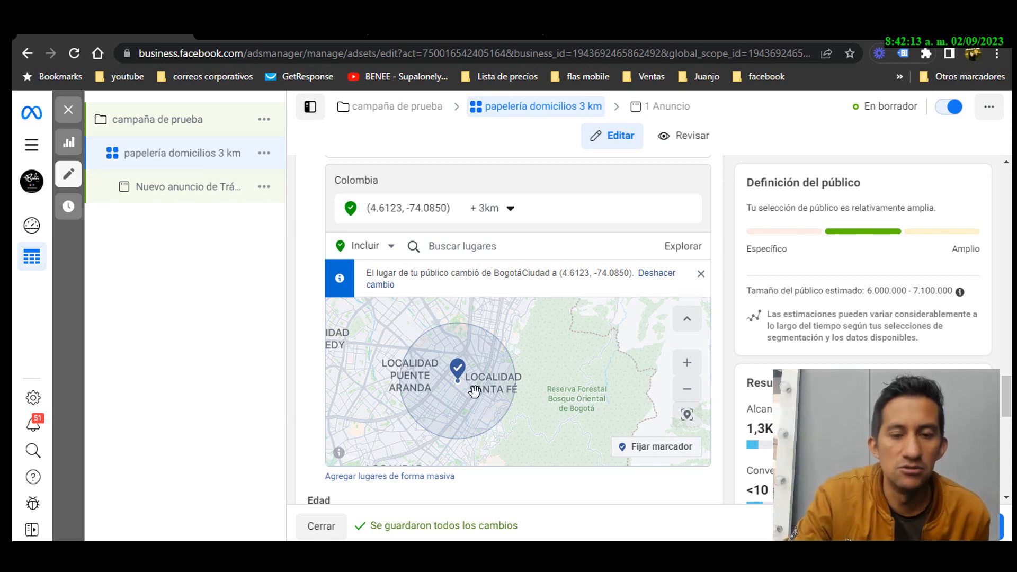
scroll(474, 392, "down", 2)
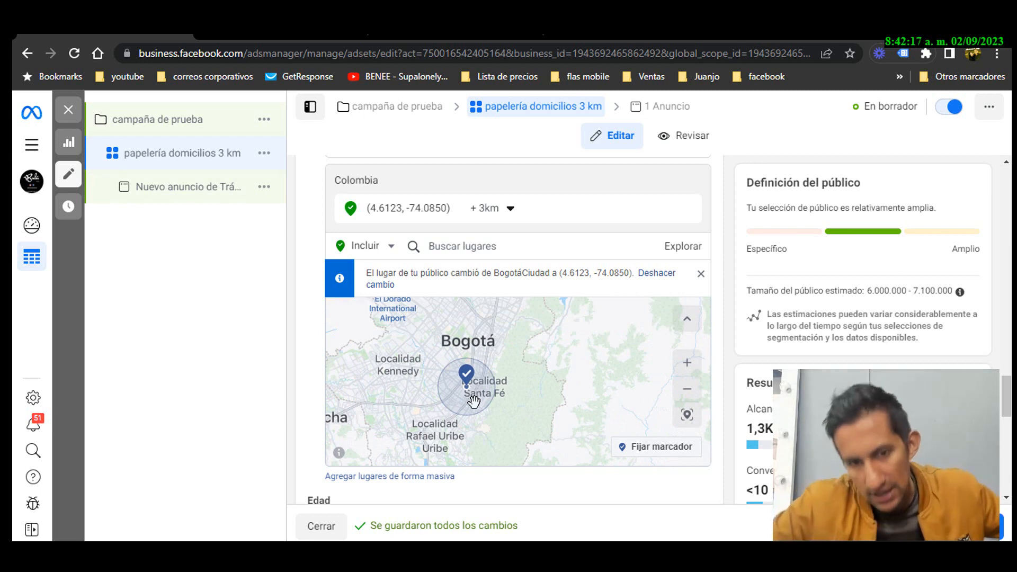
Step: Edit the audience's Edad setting and set the minimum age to 25
scroll(689, 440, "down", 3)
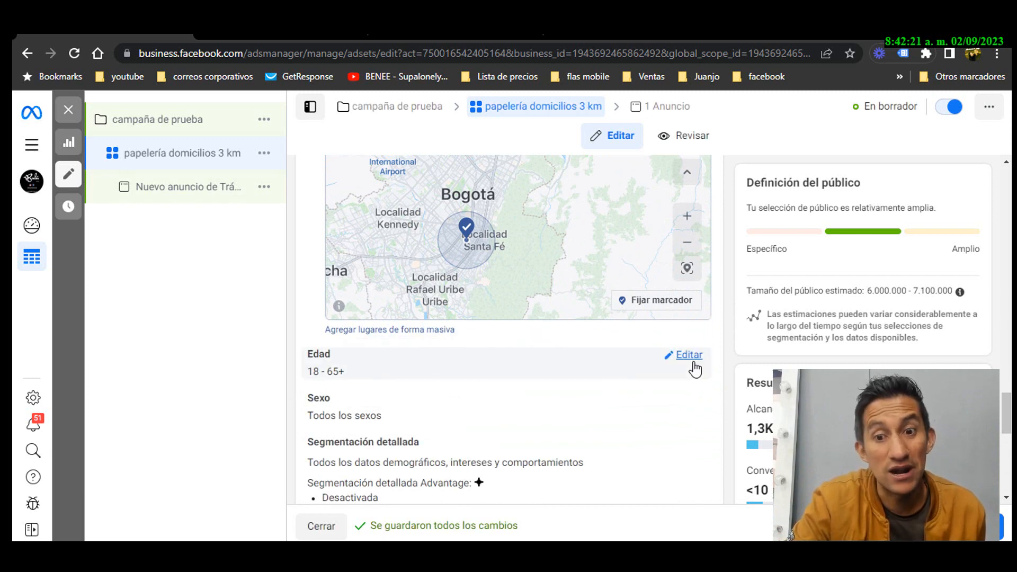
left_click(690, 357)
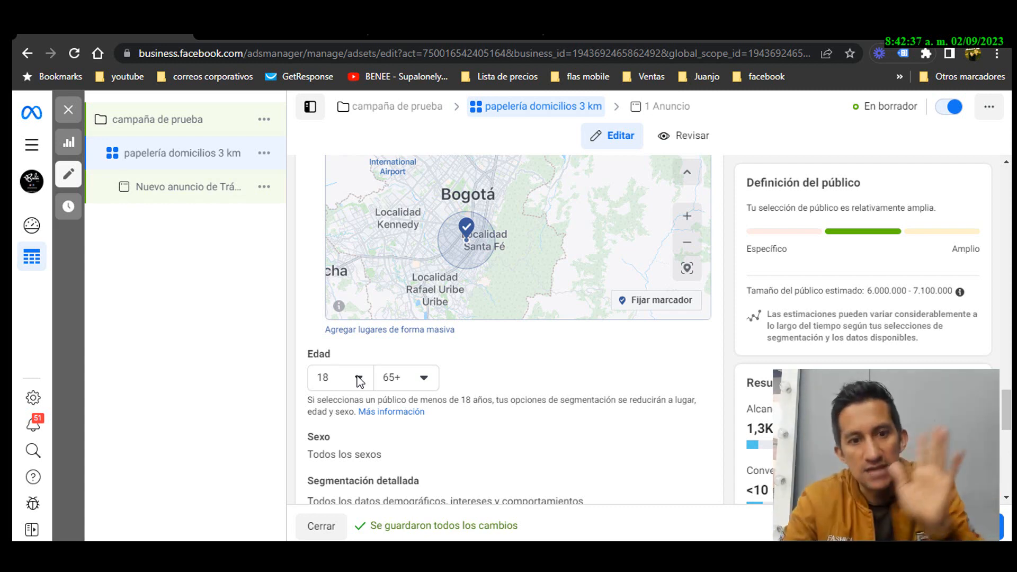
left_click(359, 378)
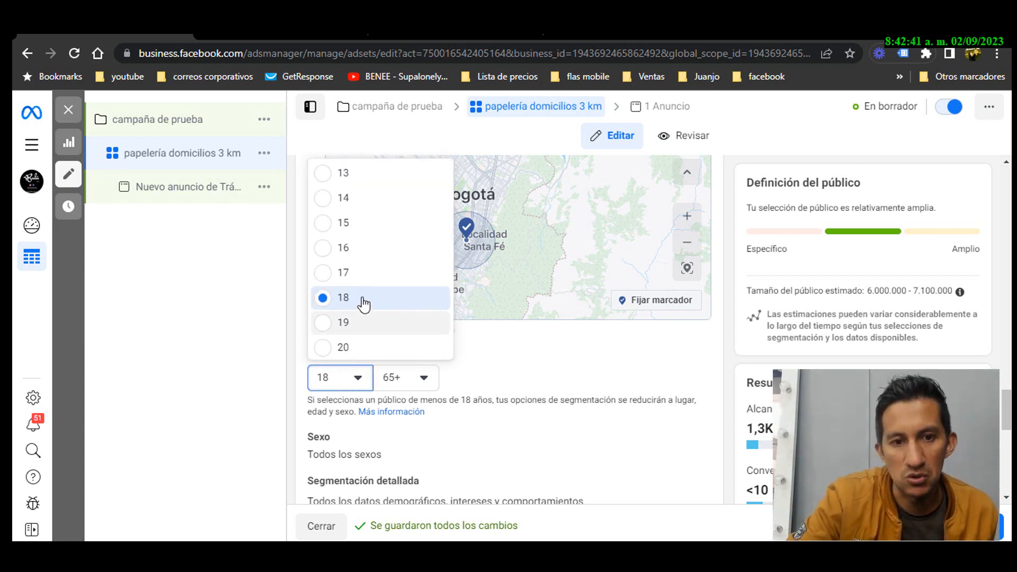
scroll(364, 300, "down", 3)
scroll(375, 302, "up", 2)
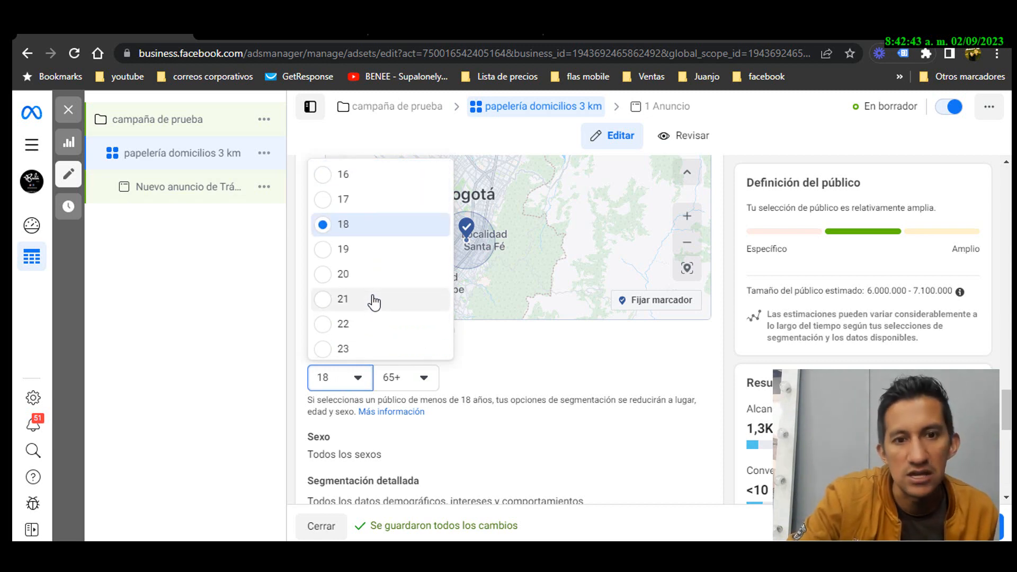
scroll(374, 302, "down", 3)
scroll(371, 300, "up", 2)
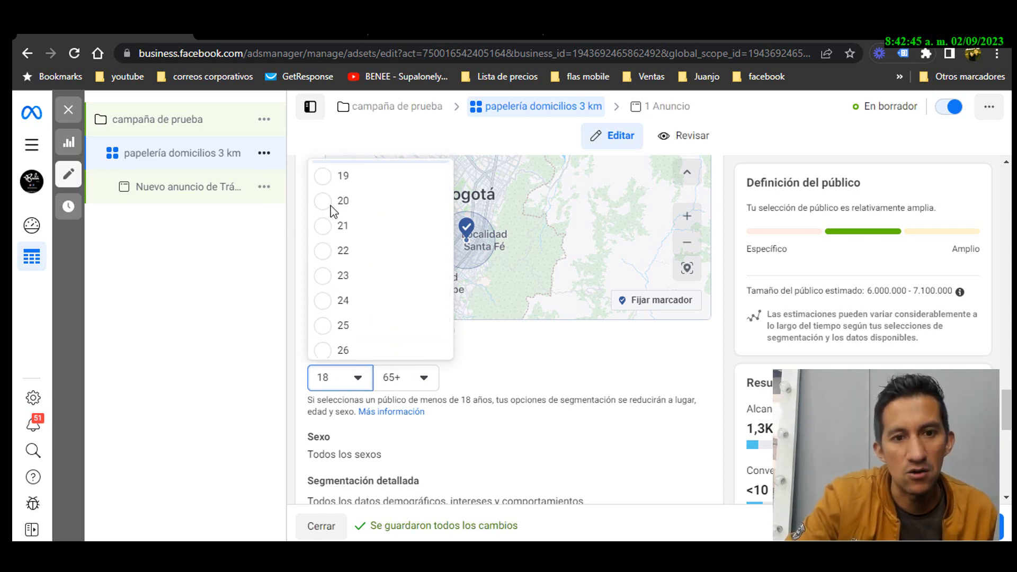
left_click(321, 335)
Step: Set the audience's maximum age to 40
left_click(428, 380)
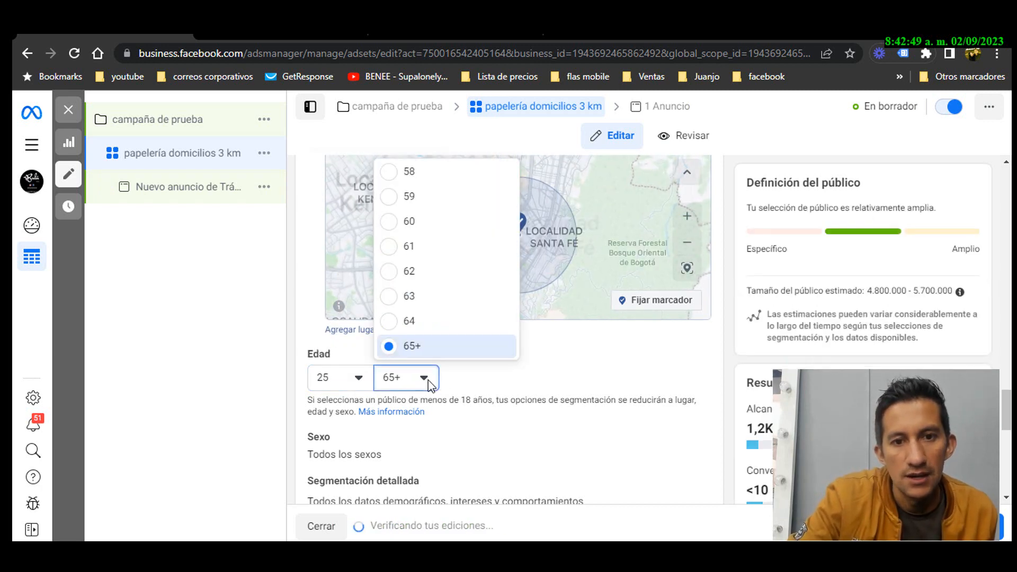
scroll(397, 316, "up", 10)
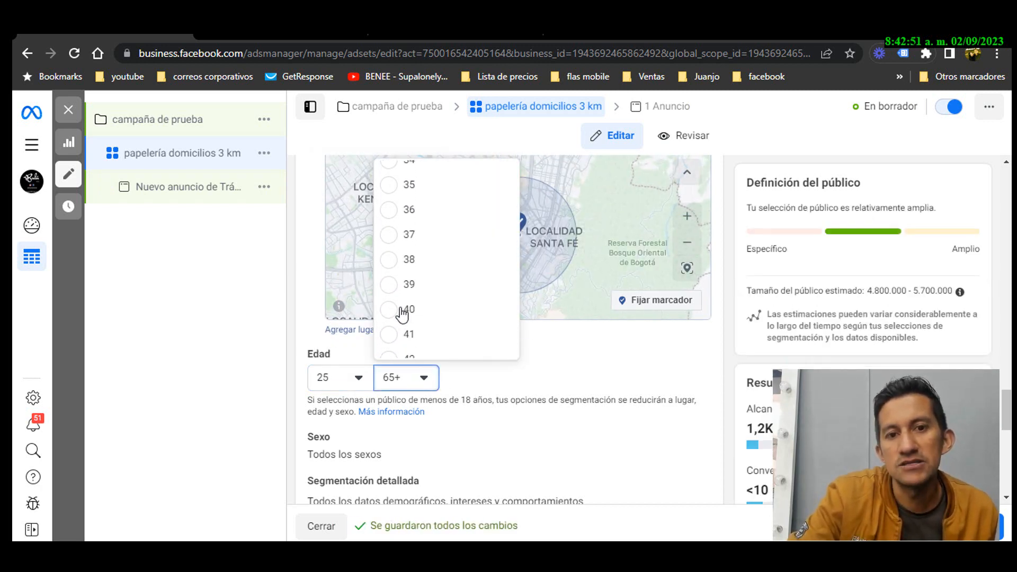
scroll(402, 315, "up", 3)
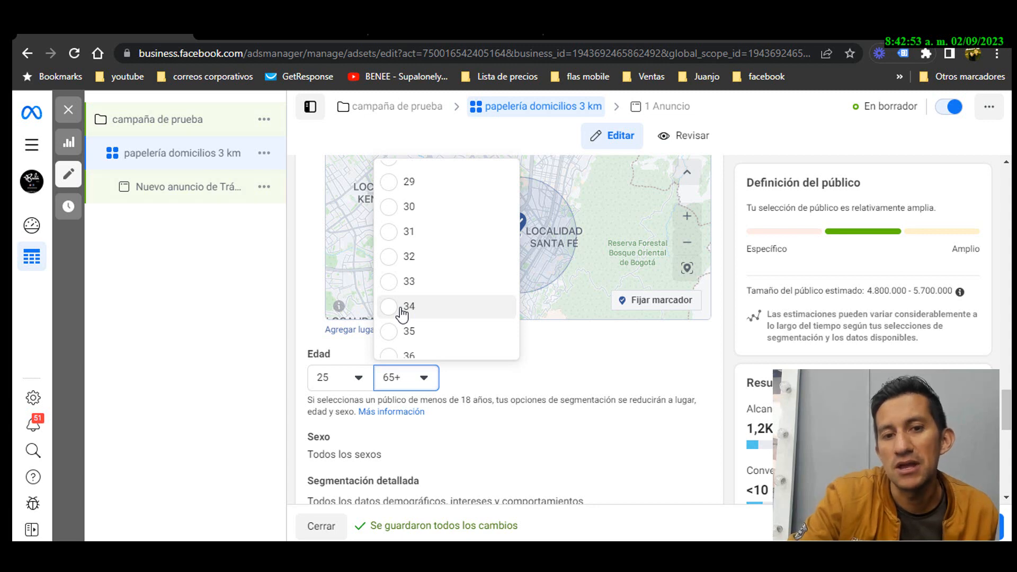
scroll(400, 315, "down", 3)
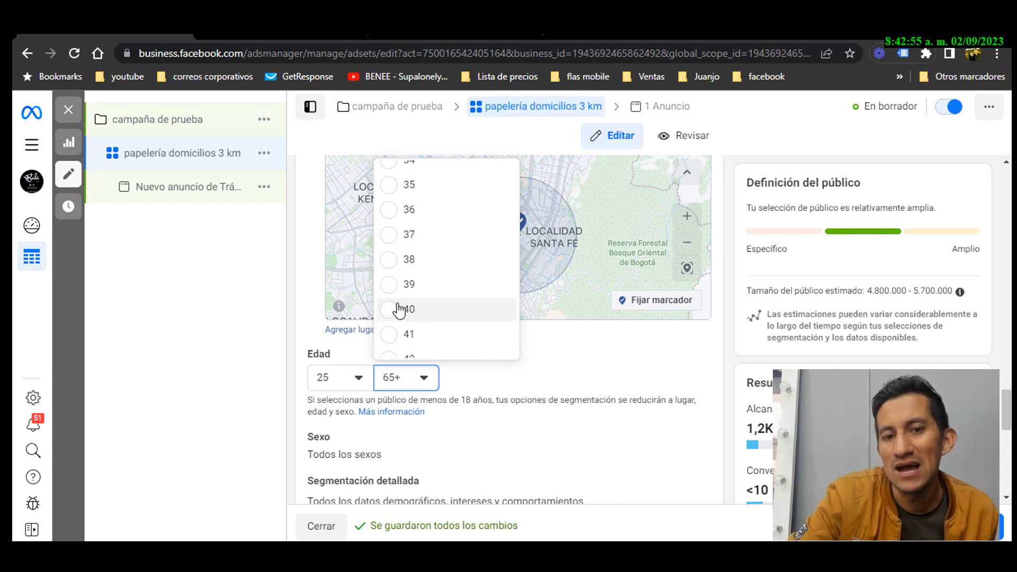
left_click(392, 317)
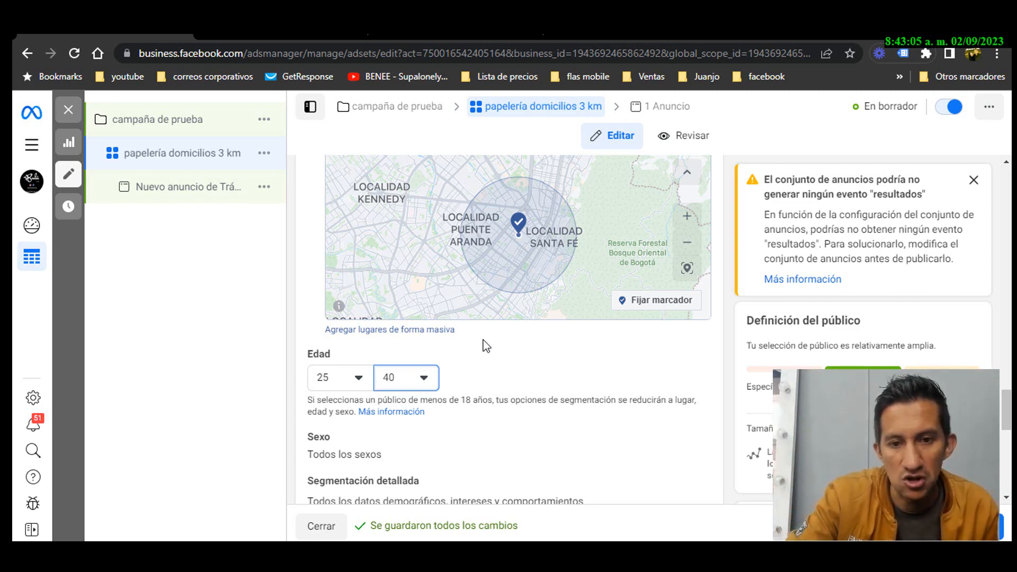
Step: Edit the audience's Sexo setting, try the Hombres option, and return the choice to Todos
scroll(492, 350, "down", 1)
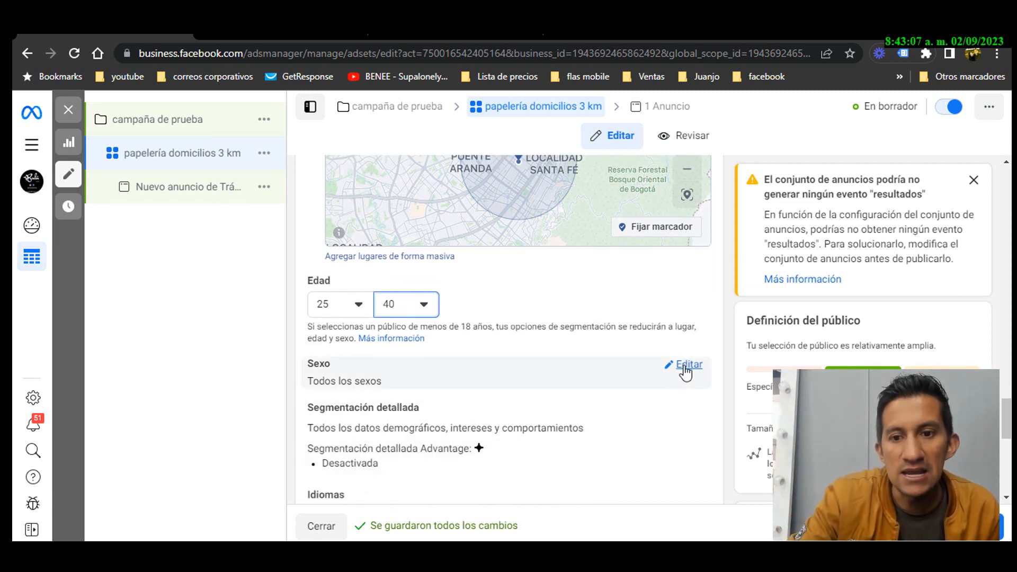
left_click(683, 366)
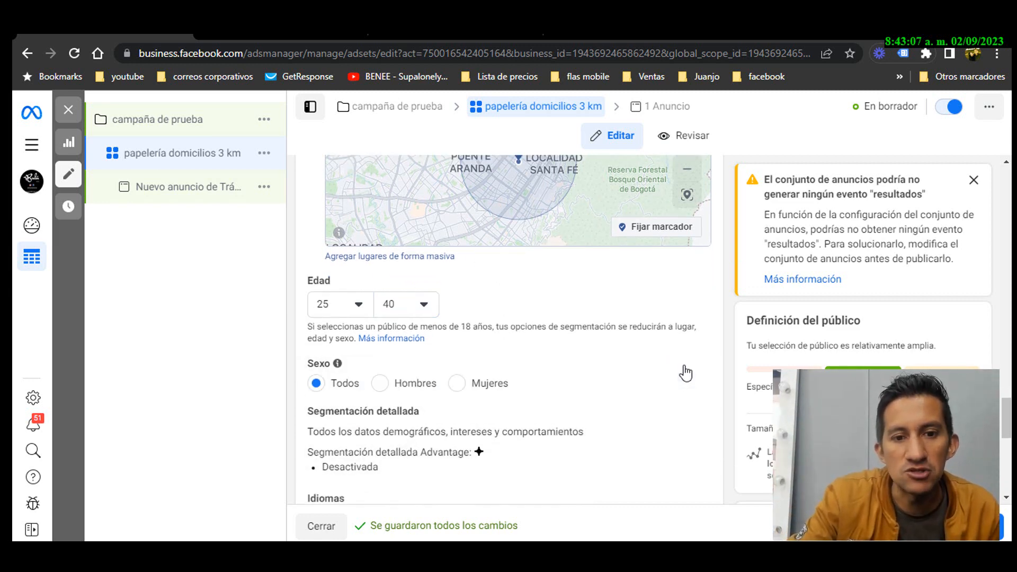
left_click(379, 384)
left_click(465, 395)
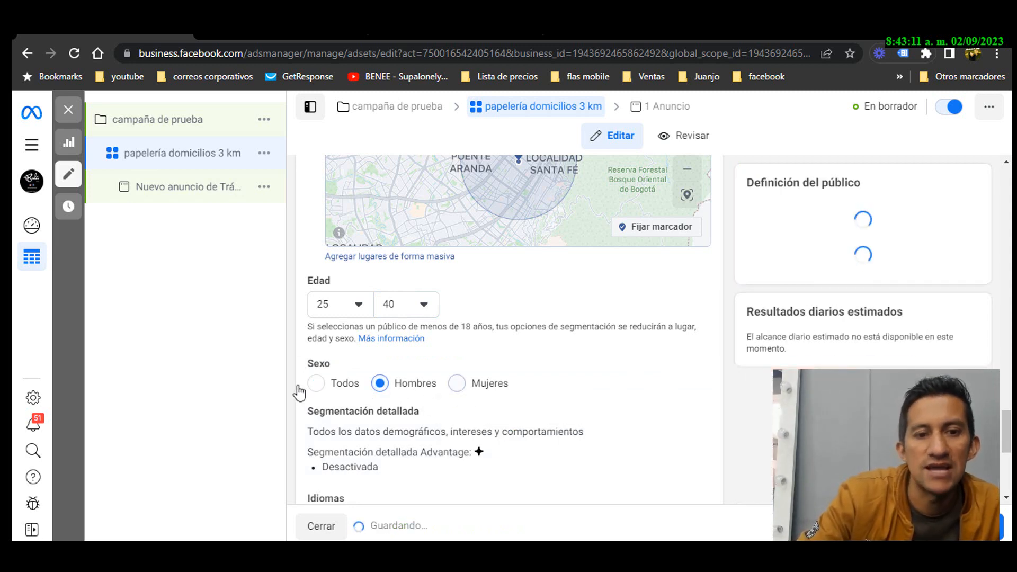
left_click(315, 385)
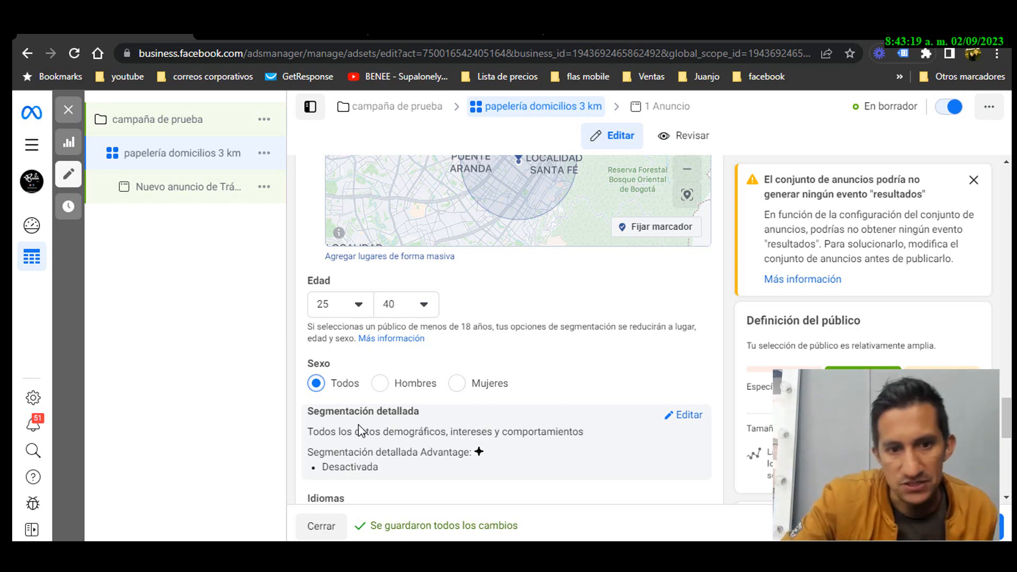
Step: Search the detailed targeting for "padres" and include parents with children aged 09-12 and 6-8 años
scroll(384, 423, "down", 3)
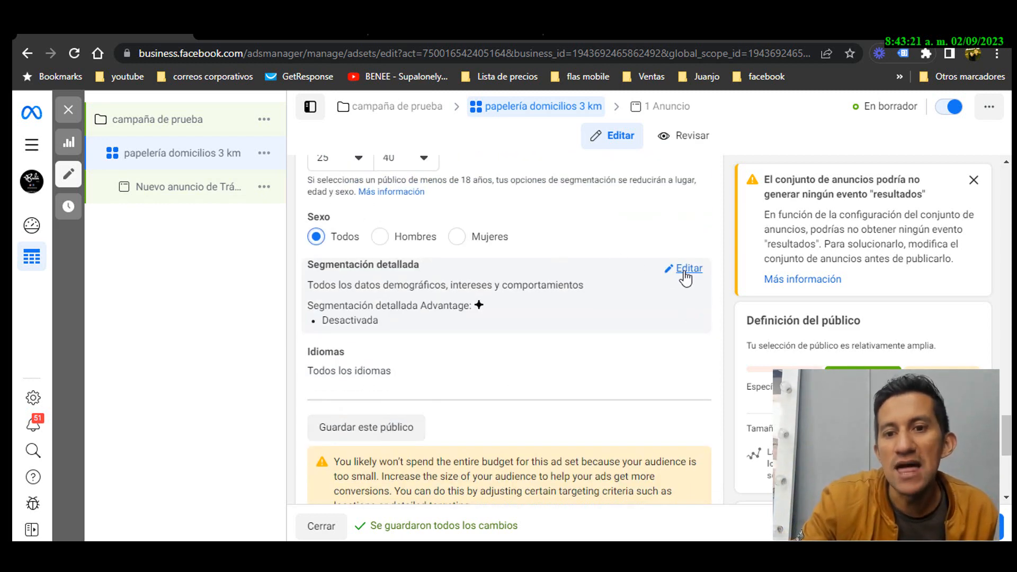
left_click(685, 272)
left_click(562, 301)
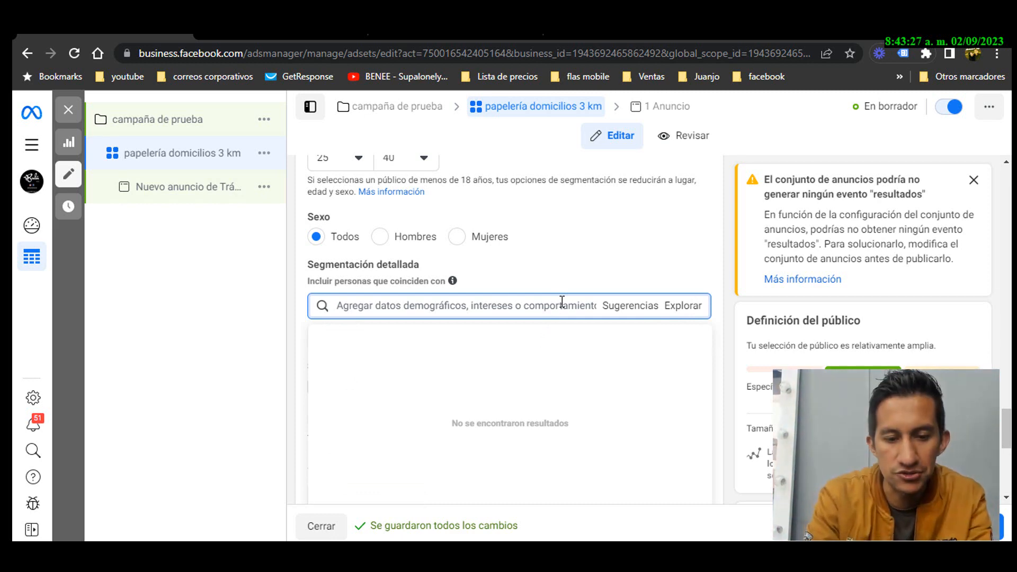
type("padres")
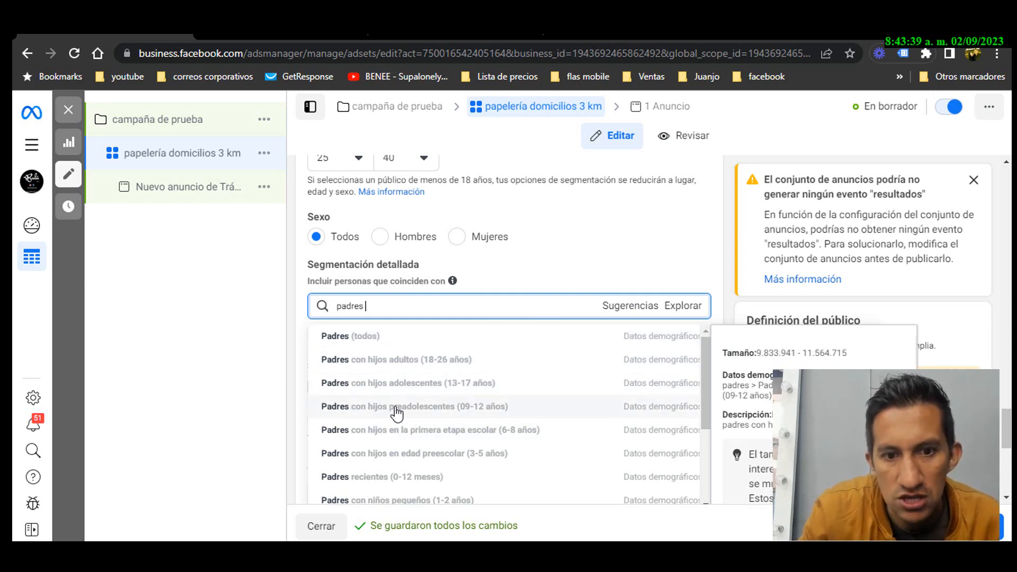
left_click(488, 406)
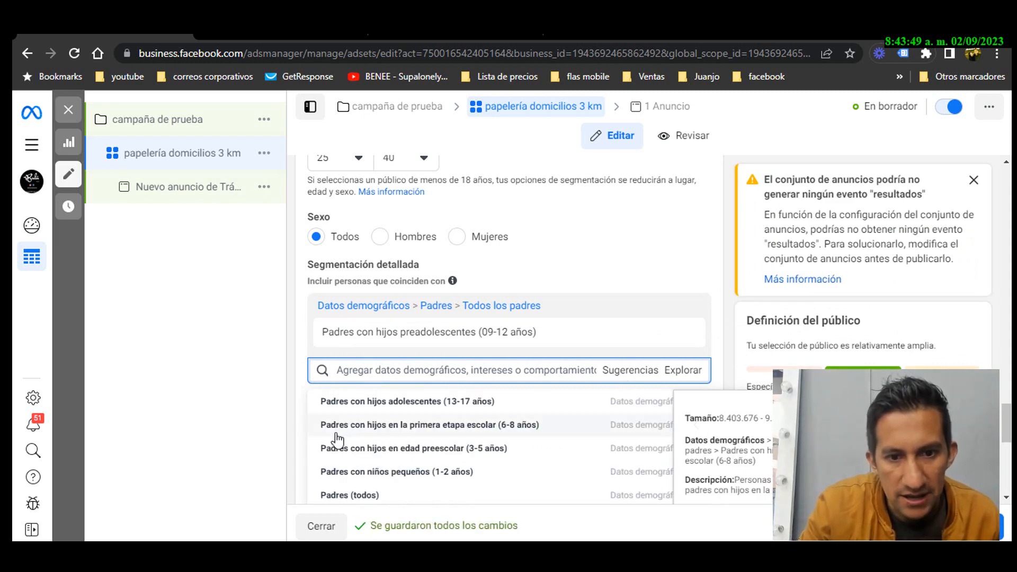
left_click(505, 431)
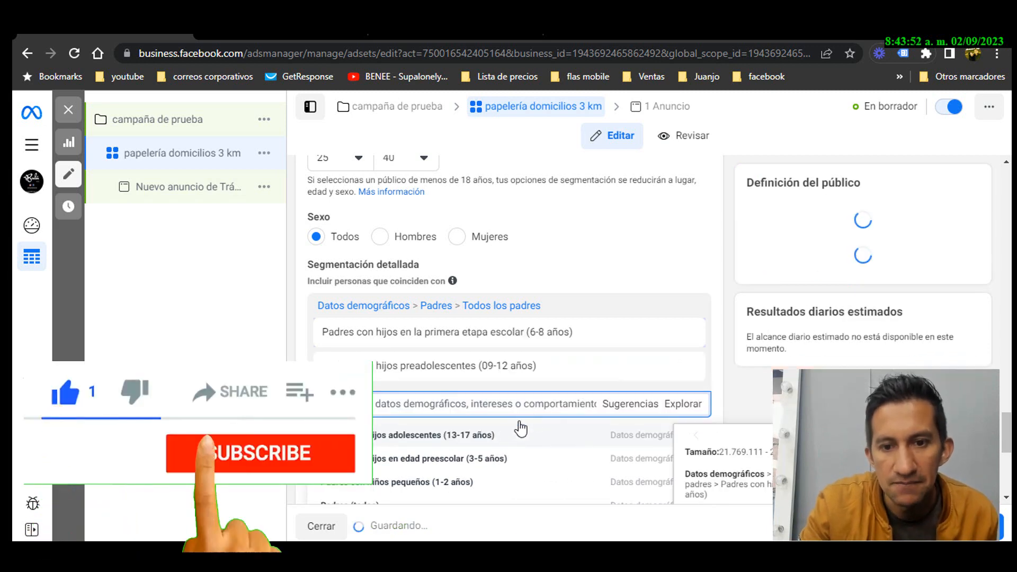
Step: Add parents with preschool children (Padres con hijos en edad preescolar, 3-5 años) to the detailed targeting and close the suggestions
left_click(623, 412)
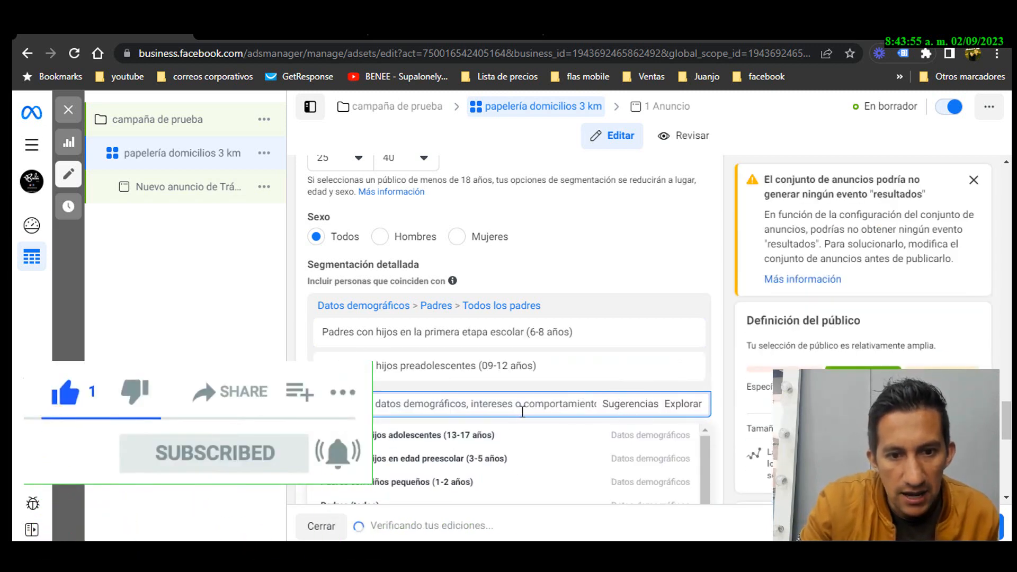
scroll(522, 413, "down", 2)
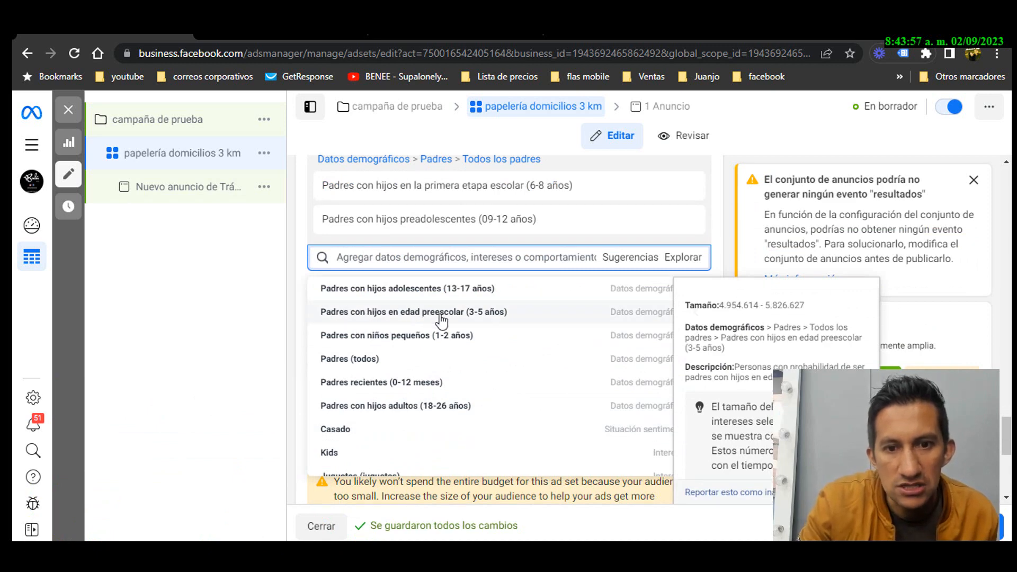
left_click(496, 313)
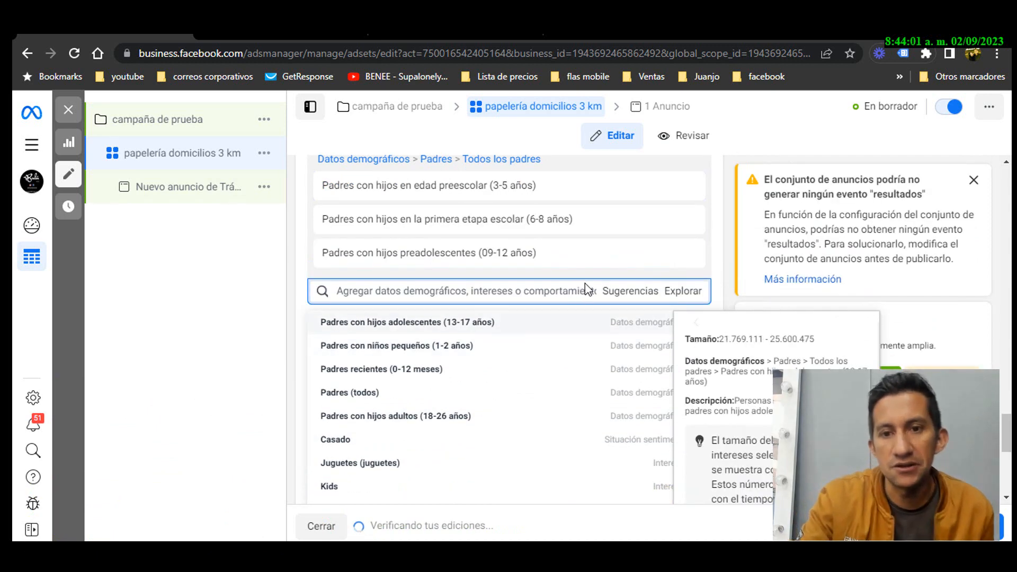
left_click(628, 296)
left_click(621, 296)
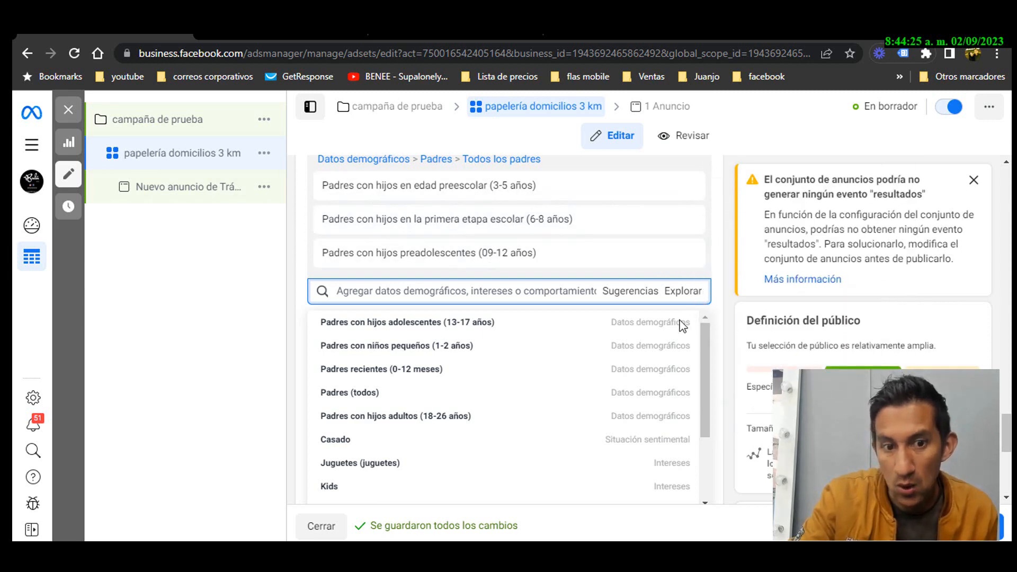
left_click(259, 360)
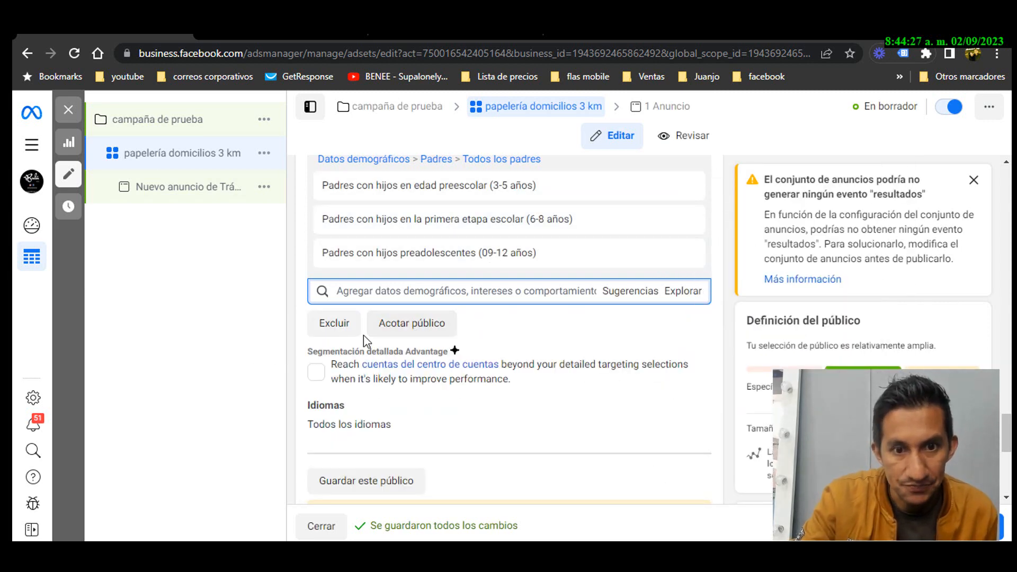
Step: Narrow the audience to people who must also match the interest "Compras online (comercio minorista)", searching for "compras"
left_click(411, 331)
left_click(413, 343)
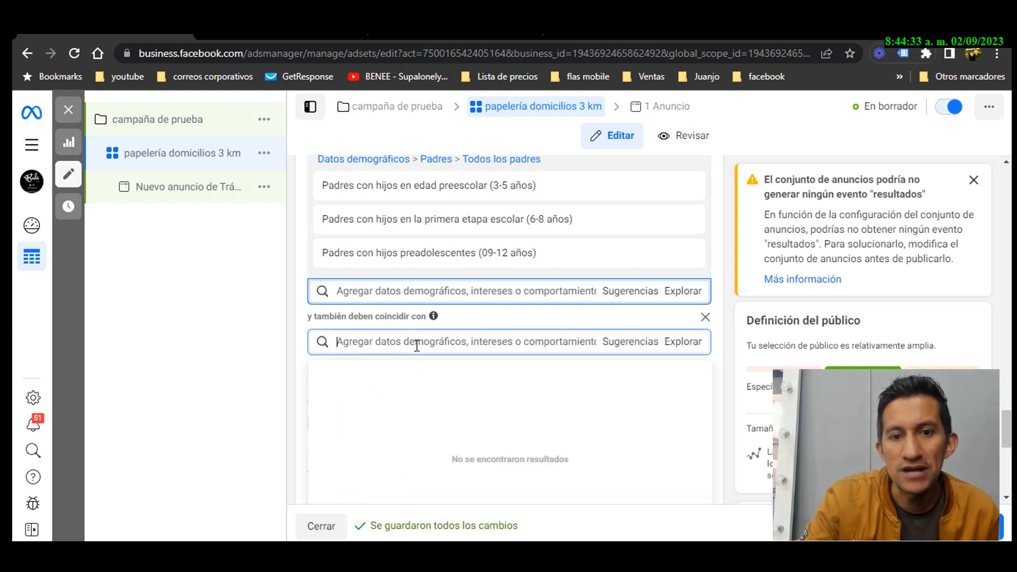
mouse_move(316, 187)
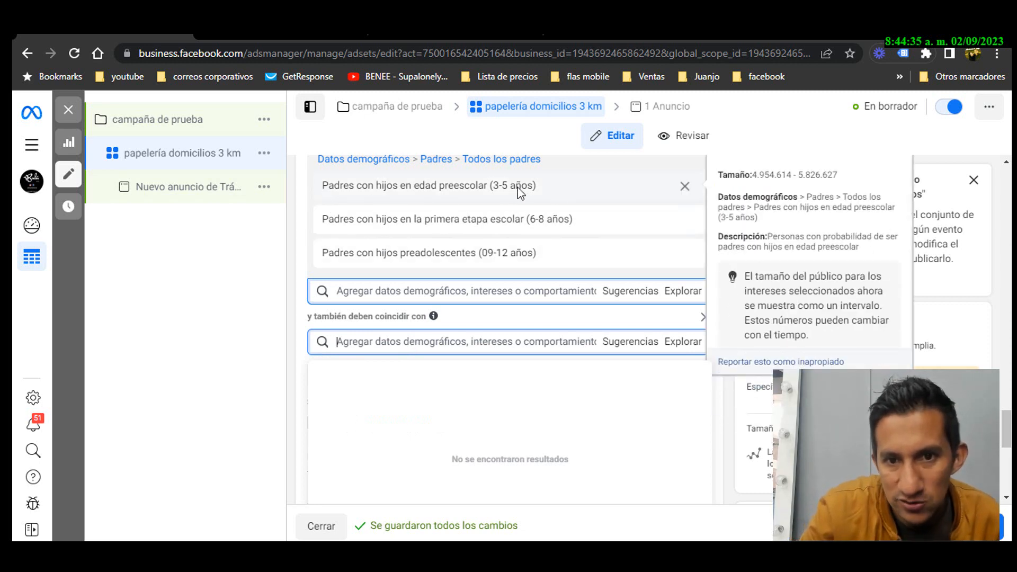
mouse_move(610, 261)
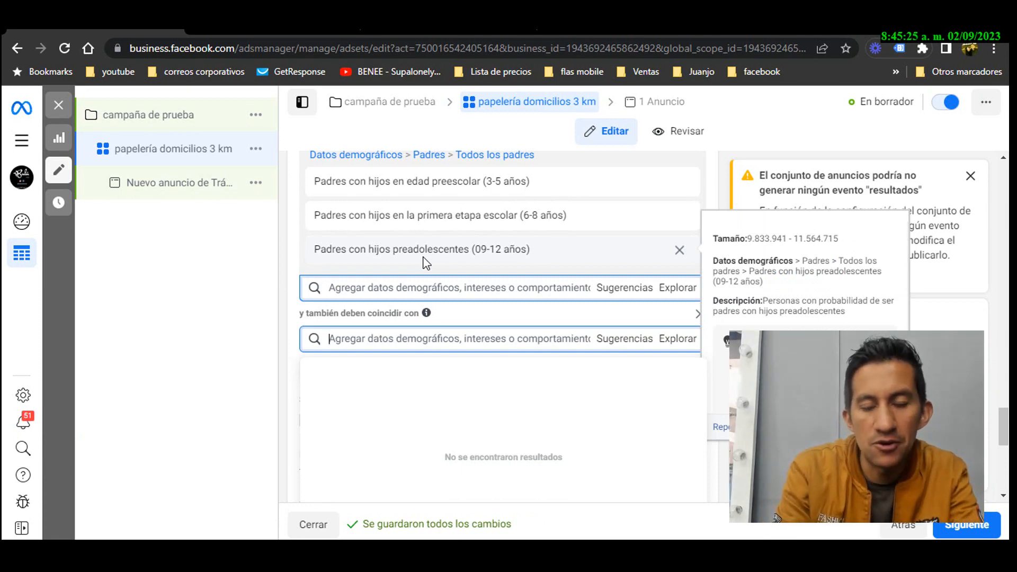
type("compras")
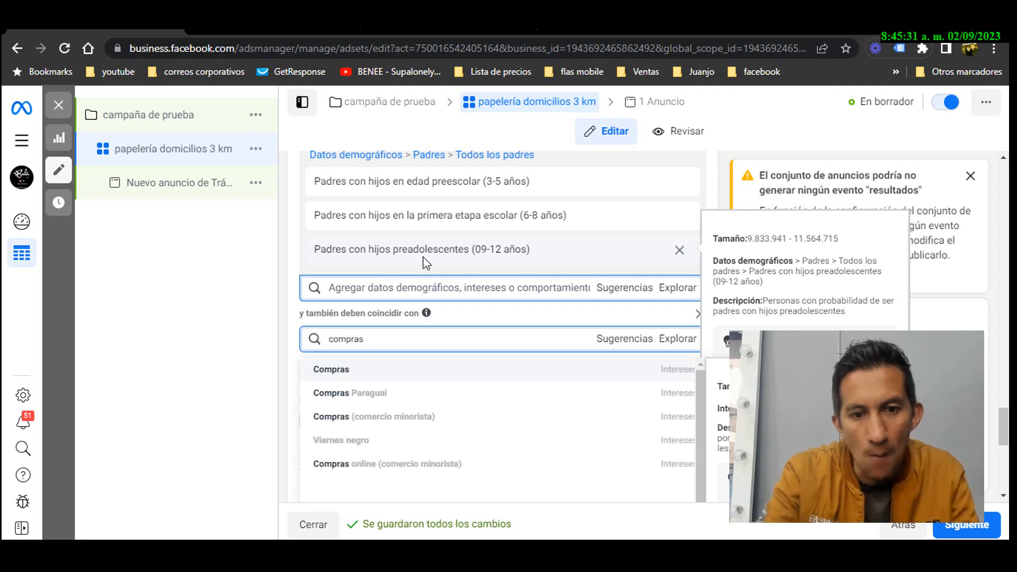
left_click(349, 464)
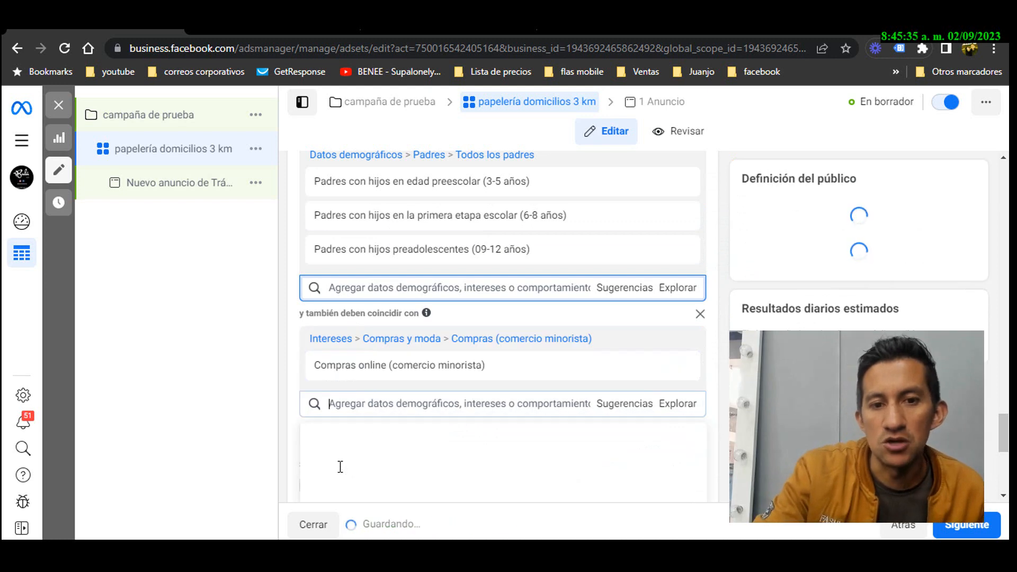
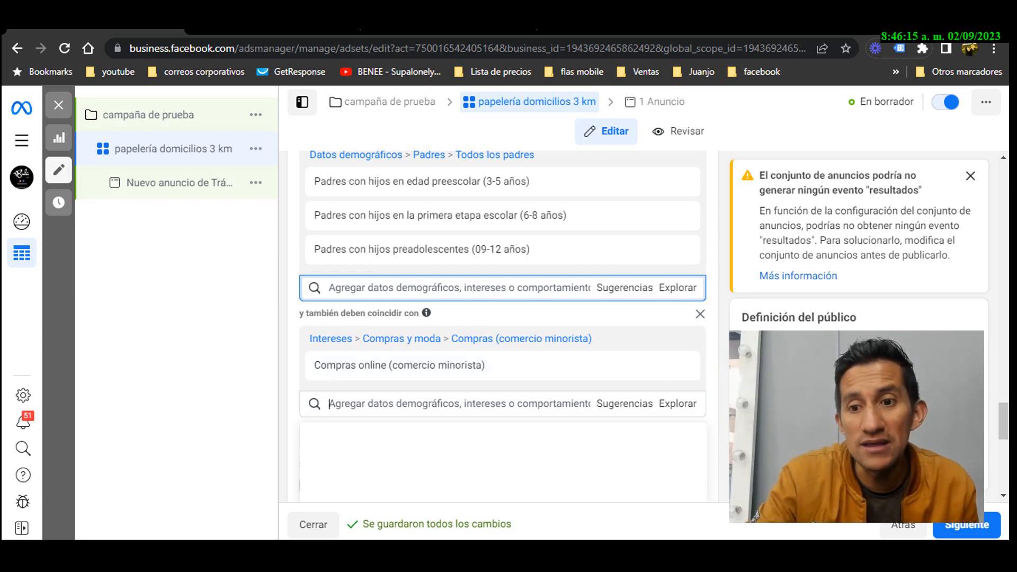
Step: Switch the ad set's placements to Ubicaciones manuales and deselect the Facebook and Audience Network platforms
scroll(607, 307, "up", 3)
scroll(606, 307, "down", 3)
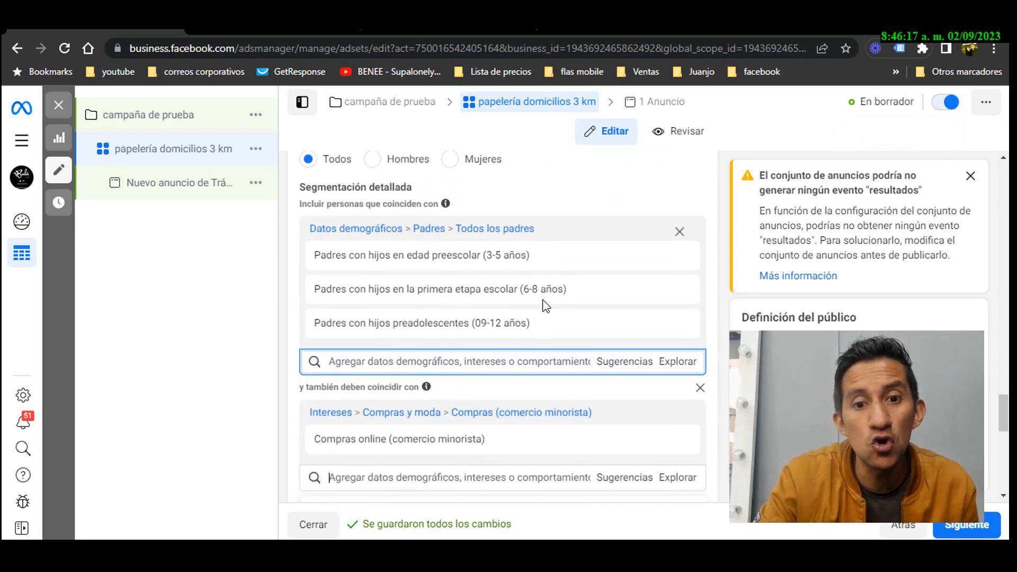
mouse_move(554, 357)
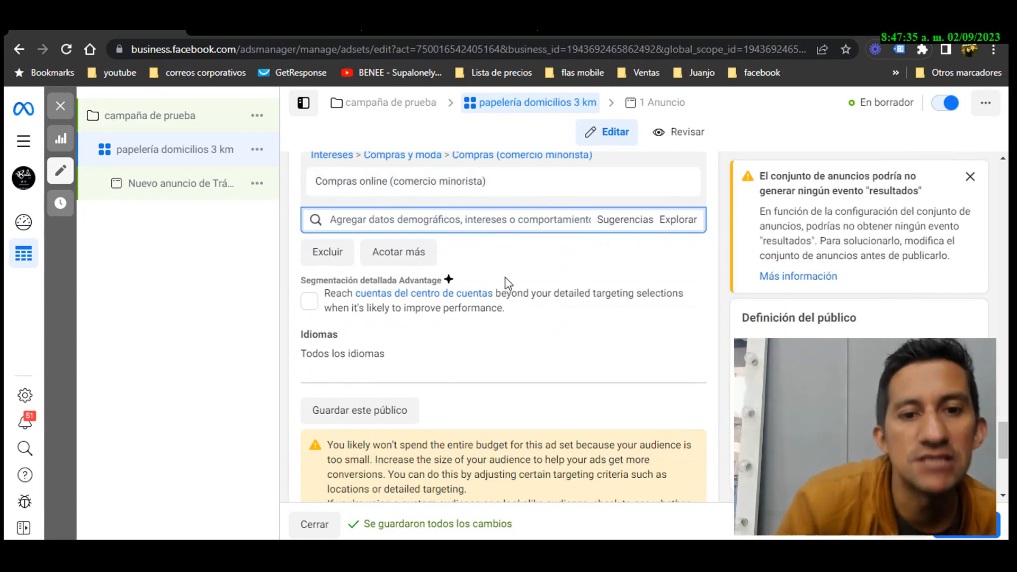
mouse_move(295, 347)
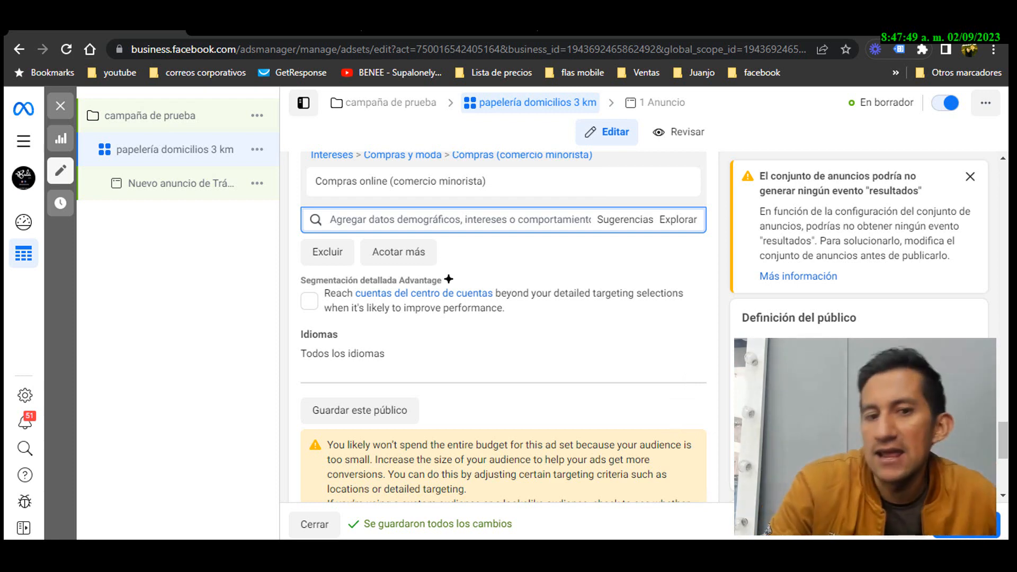
scroll(493, 360, "down", 5)
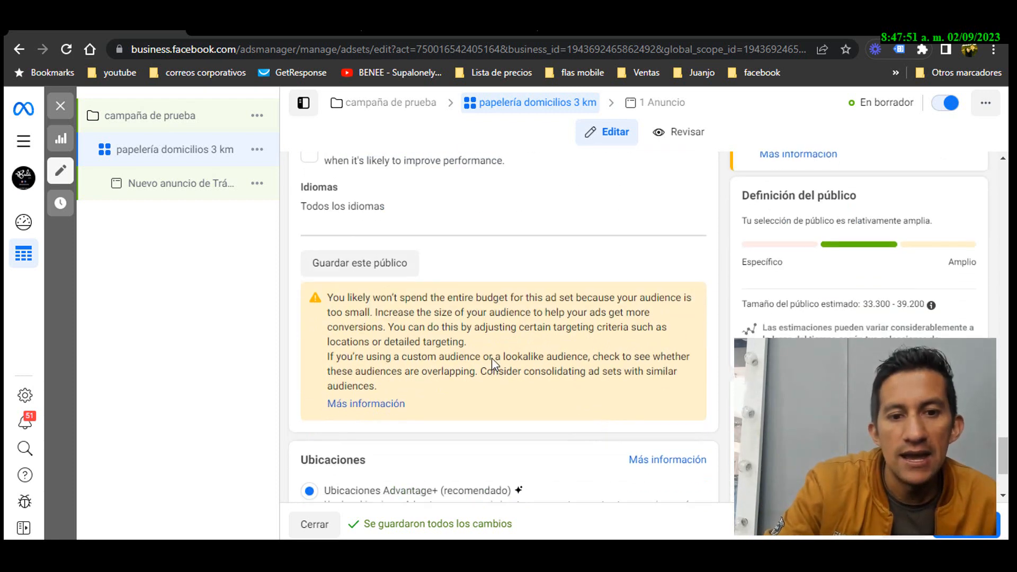
scroll(318, 297, "up", 1)
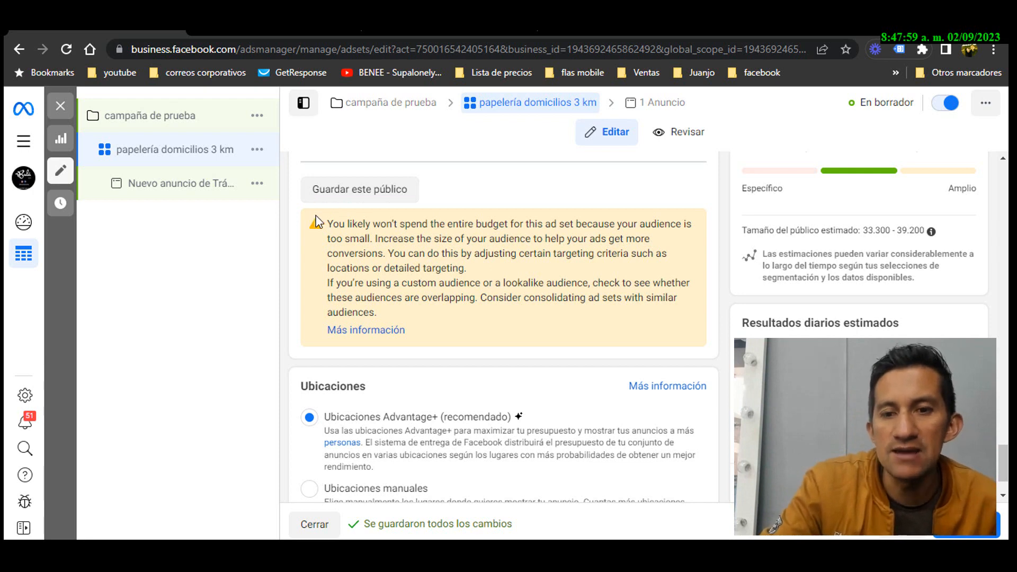
scroll(317, 222, "down", 1)
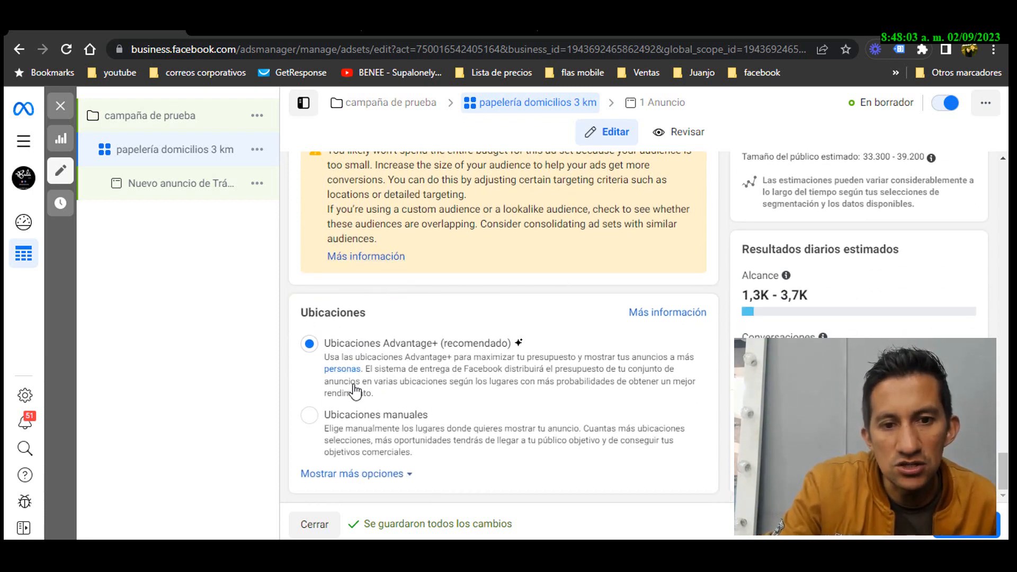
left_click(316, 438)
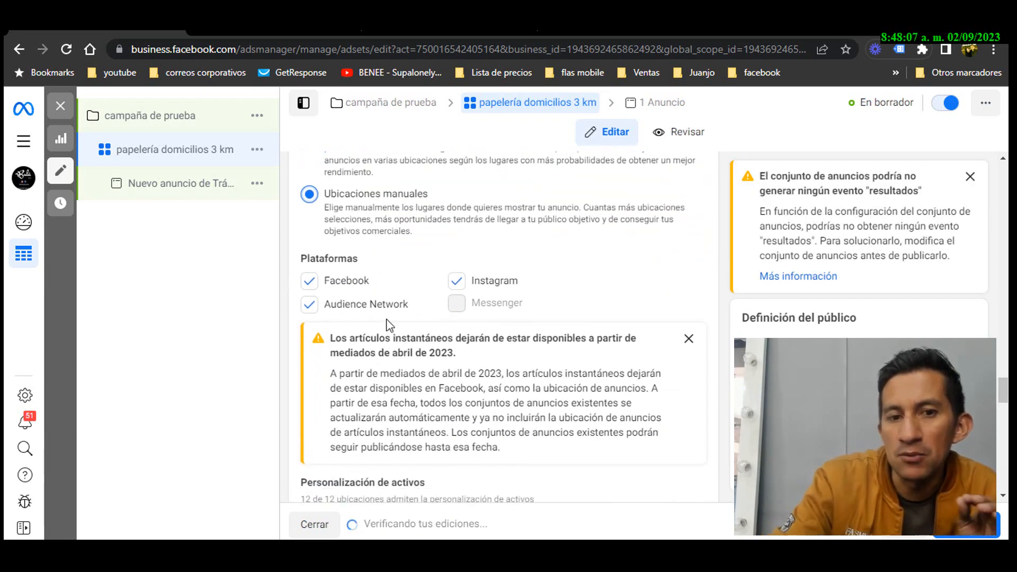
left_click(309, 284)
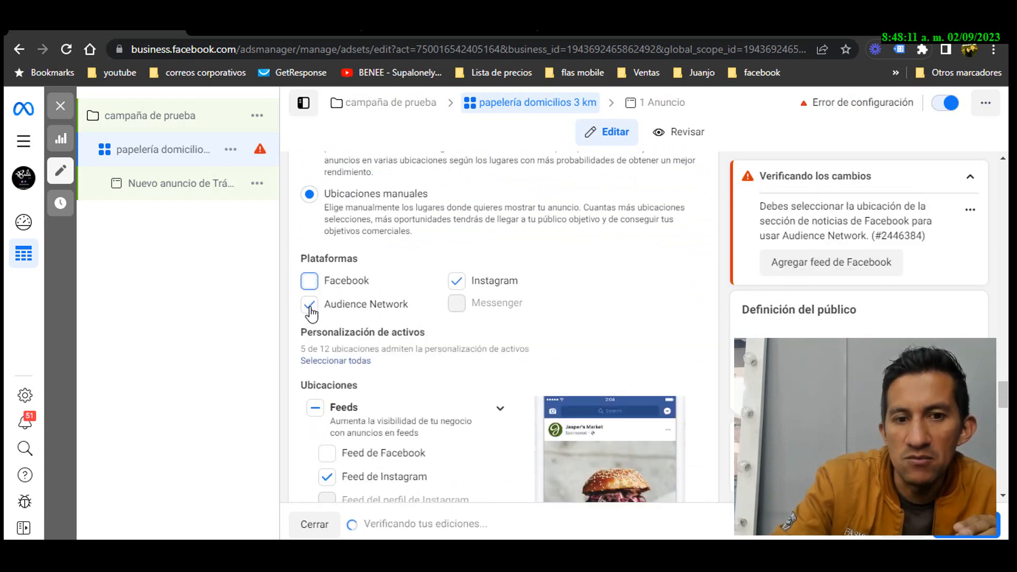
left_click(310, 306)
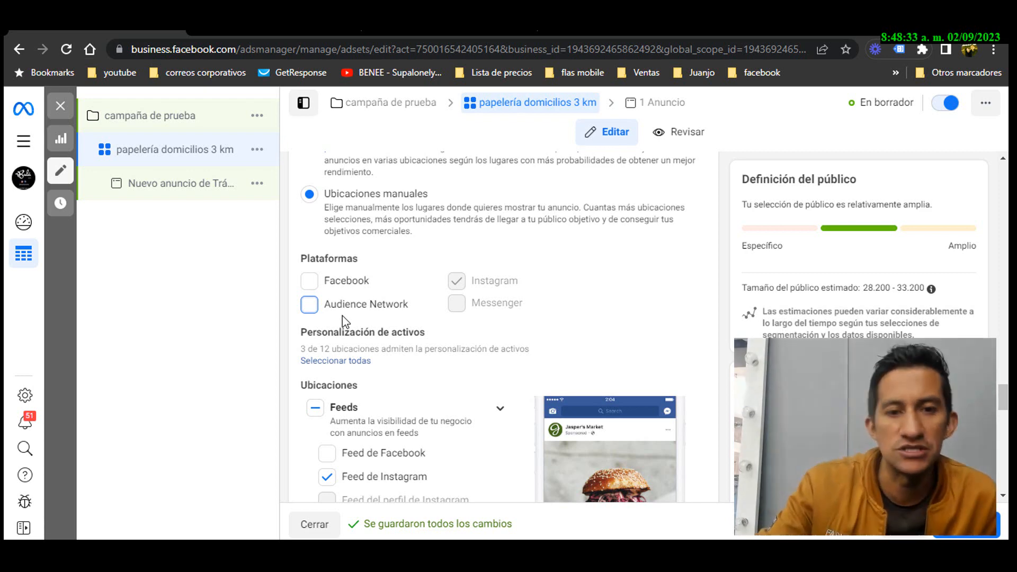
Step: Examine the individual placements under Feeds, Historias y reels, Anuncios instream and Búsqueda
scroll(345, 318, "down", 3)
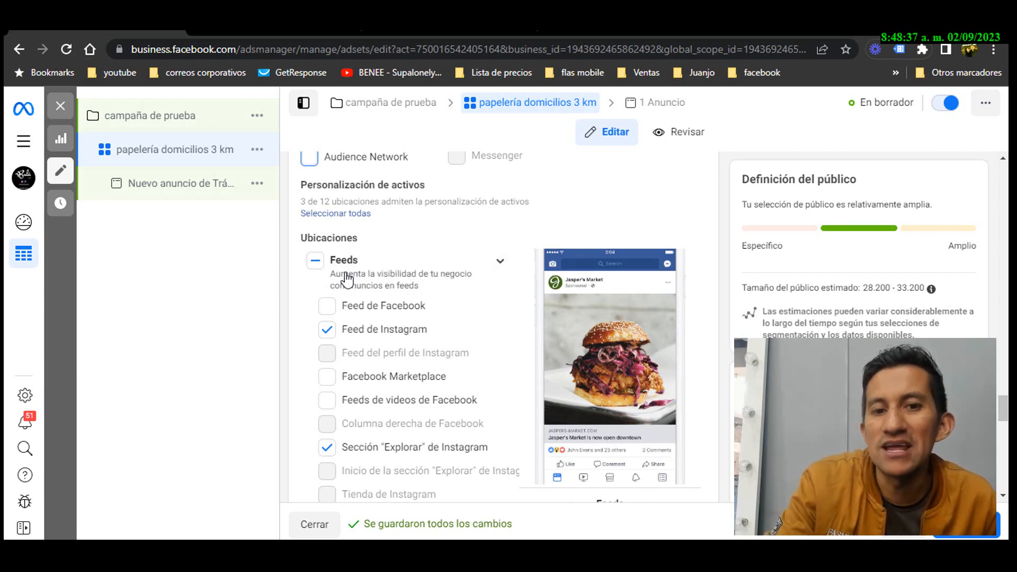
scroll(370, 297, "down", 2)
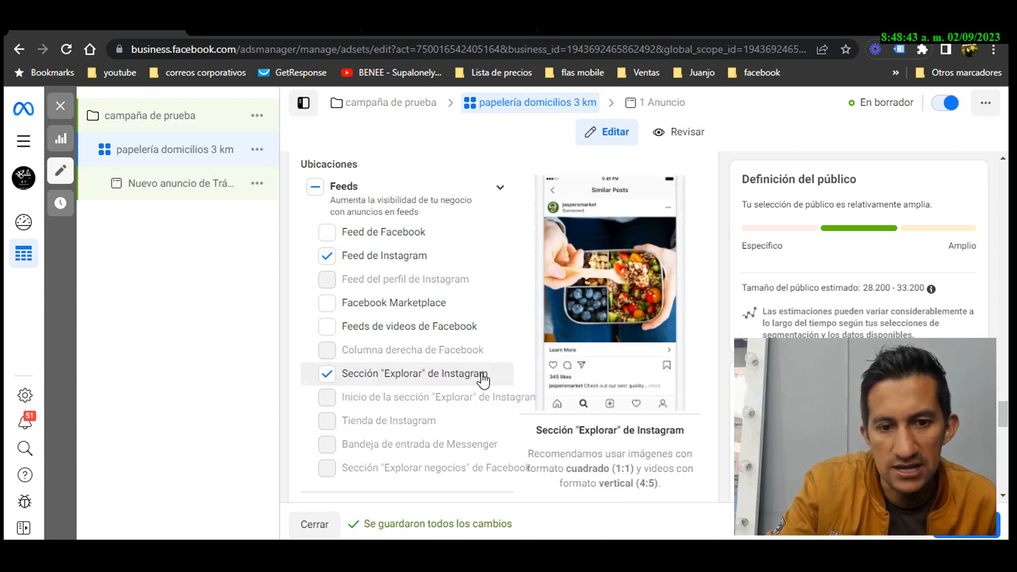
scroll(483, 380, "down", 2)
scroll(483, 380, "down", 4)
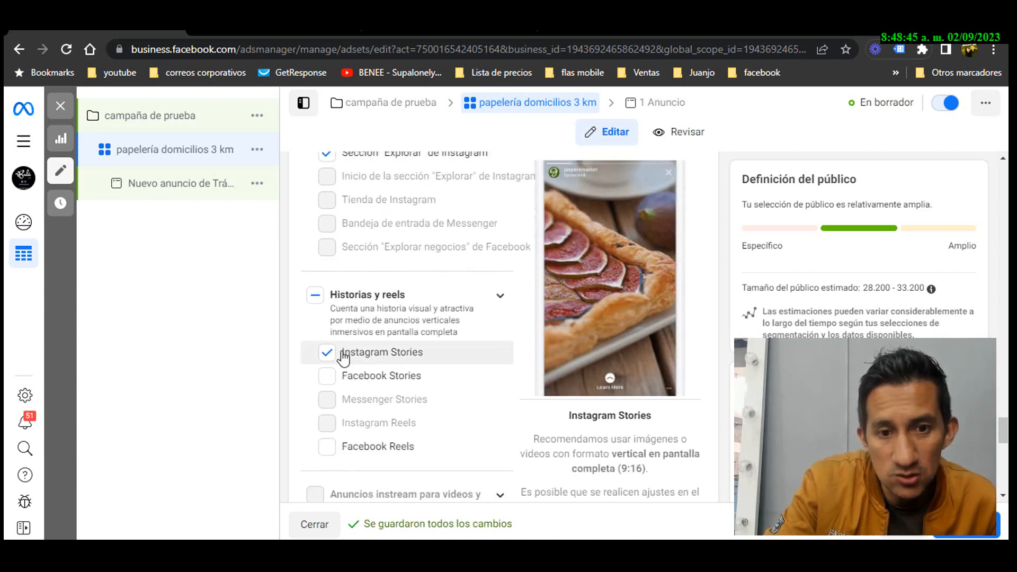
scroll(389, 342, "down", 8)
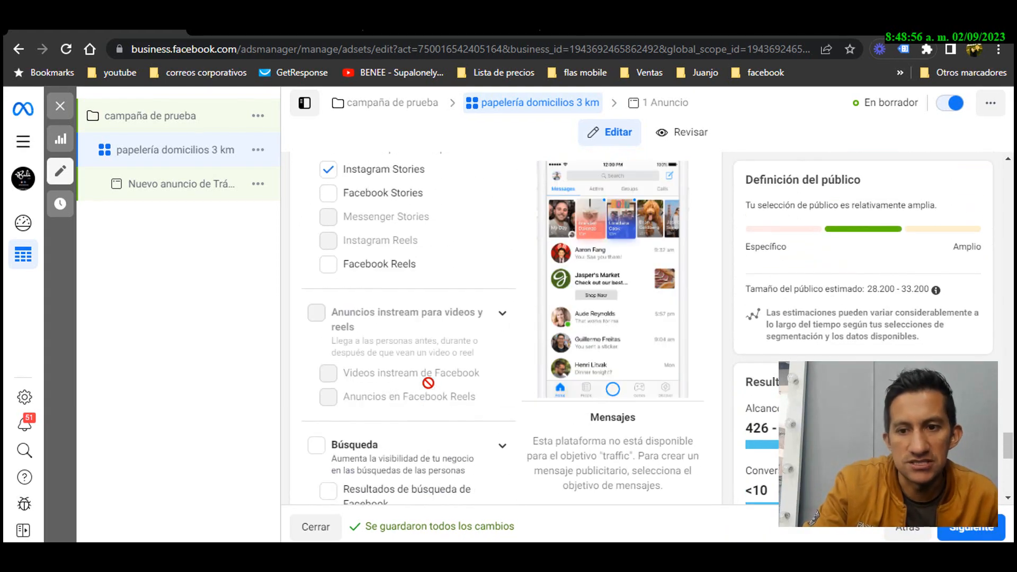
scroll(448, 324, "down", 10)
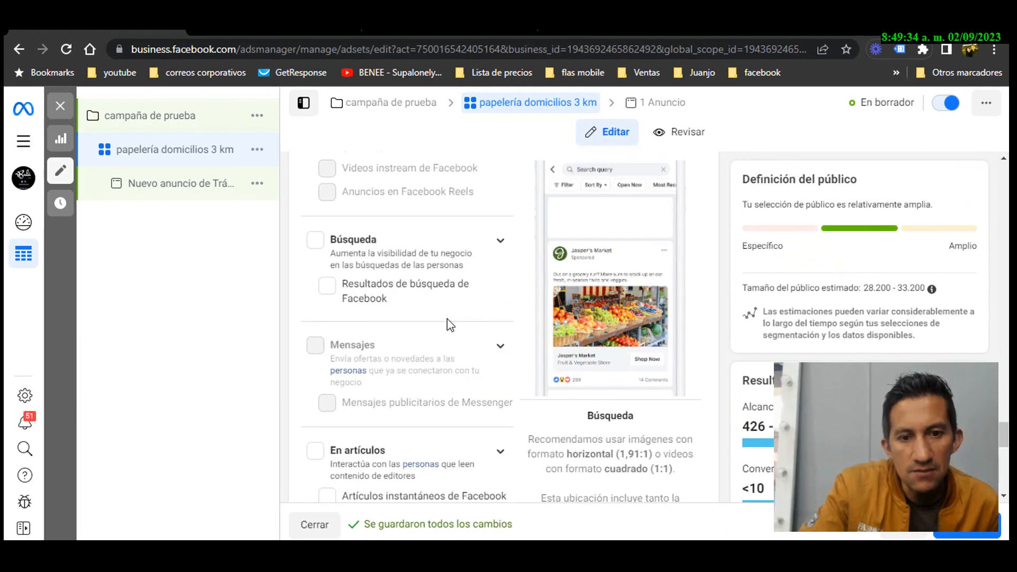
Step: Open the mobile devices and operating systems setting for editing and review its device choices, keeping Todos los dispositivos móviles
scroll(448, 324, "down", 5)
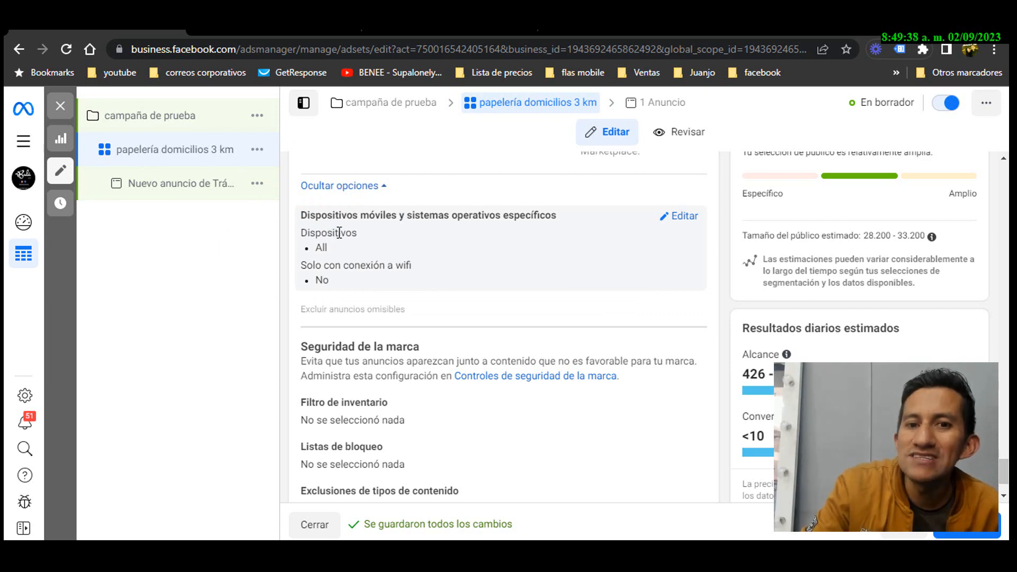
left_click(682, 217)
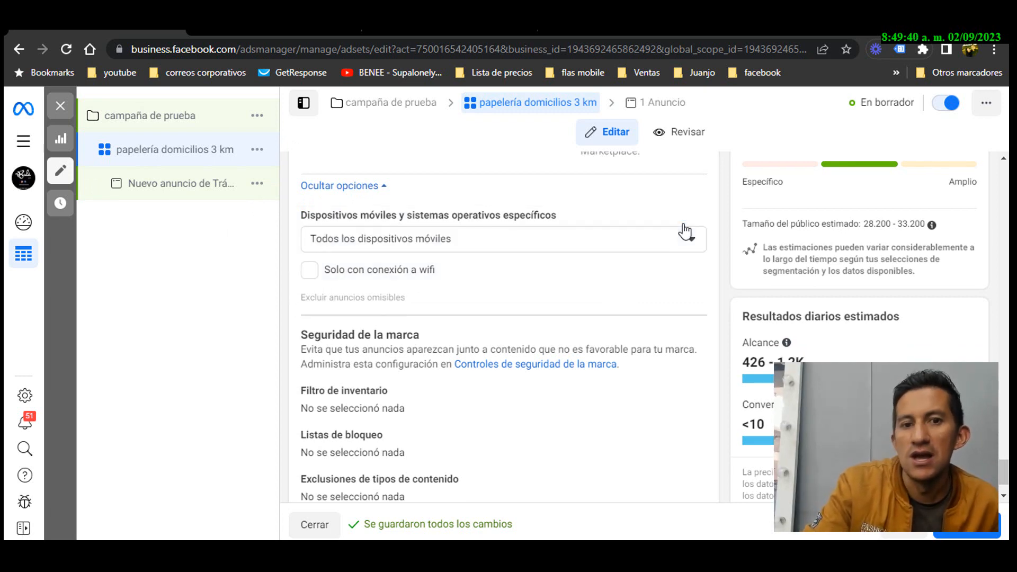
left_click(643, 247)
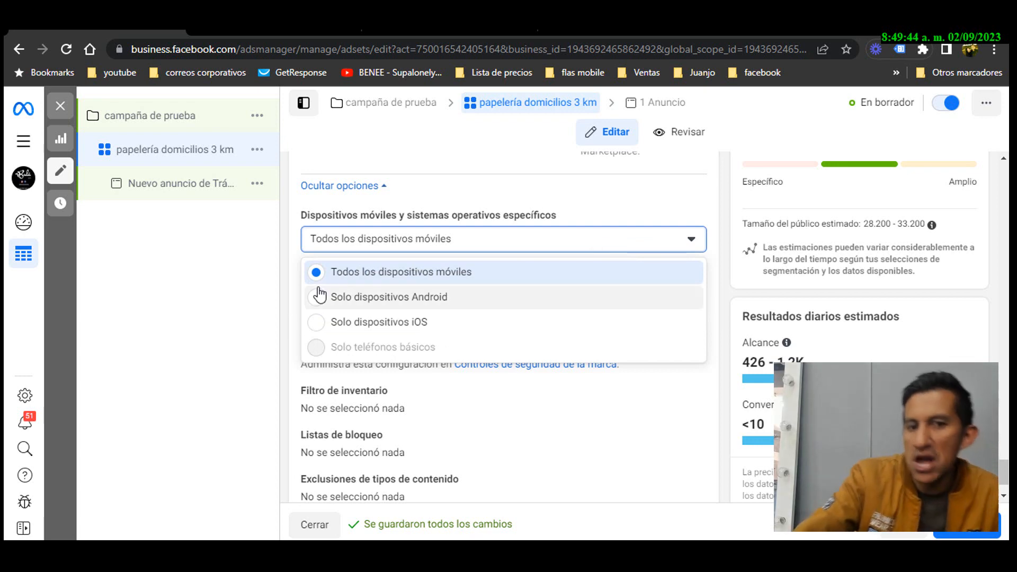
left_click(692, 241)
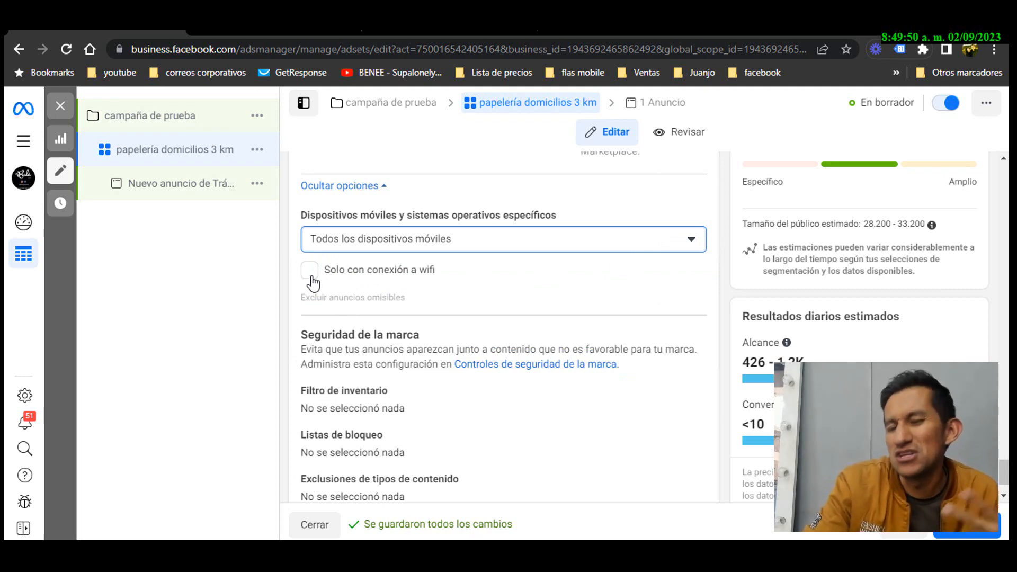
scroll(339, 270, "down", 1)
scroll(341, 283, "up", 2)
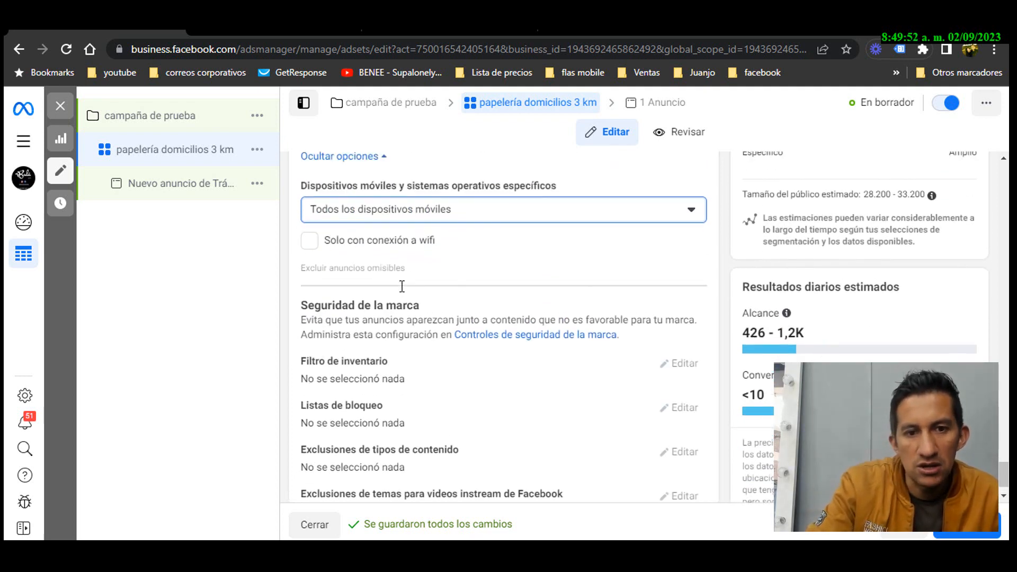
left_click(525, 260)
Step: Continue to the ad level and rename the ad as "anuncio ejm"
scroll(380, 371, "down", 3)
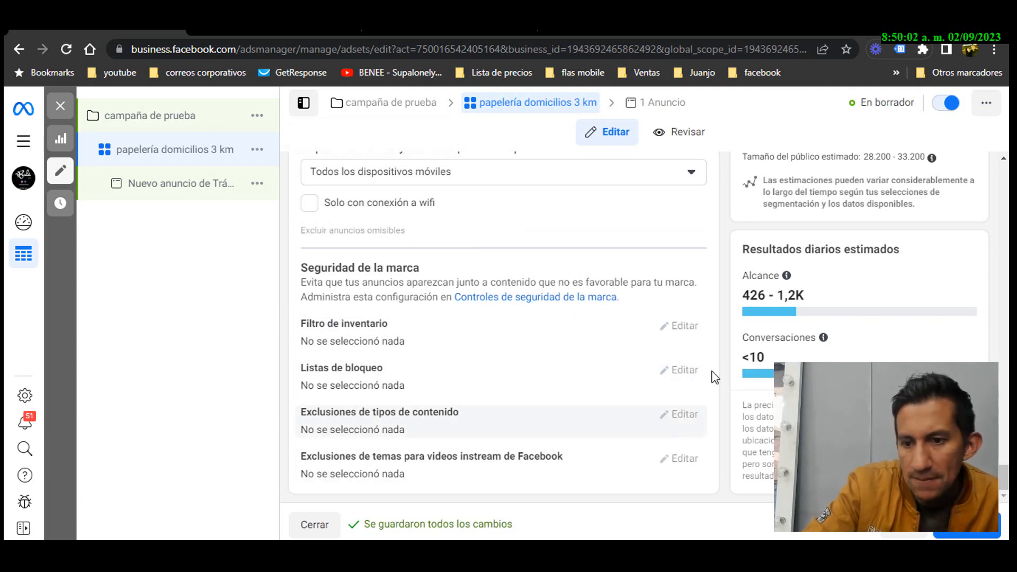
left_click(958, 534)
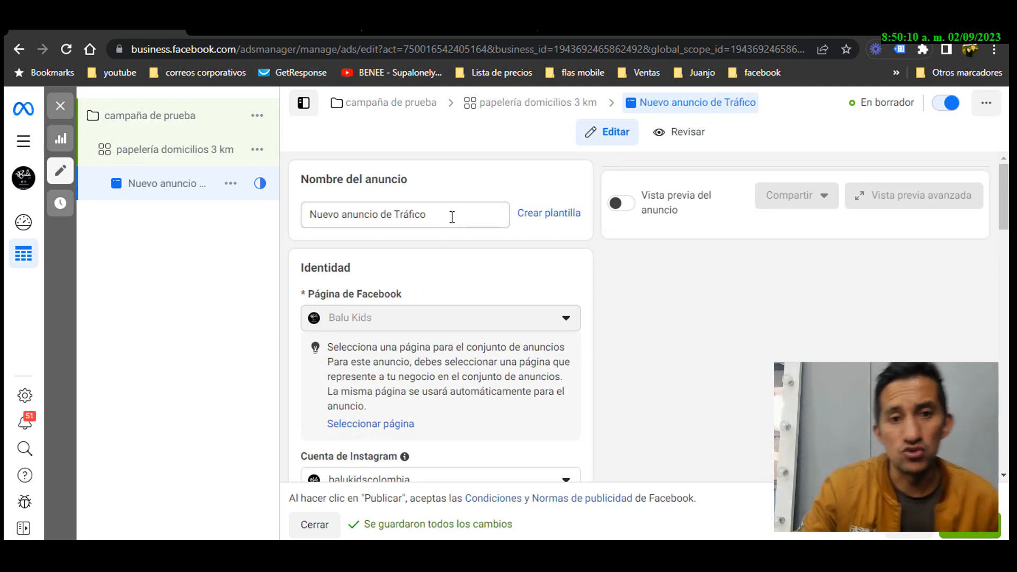
left_click_drag(452, 217, 207, 223)
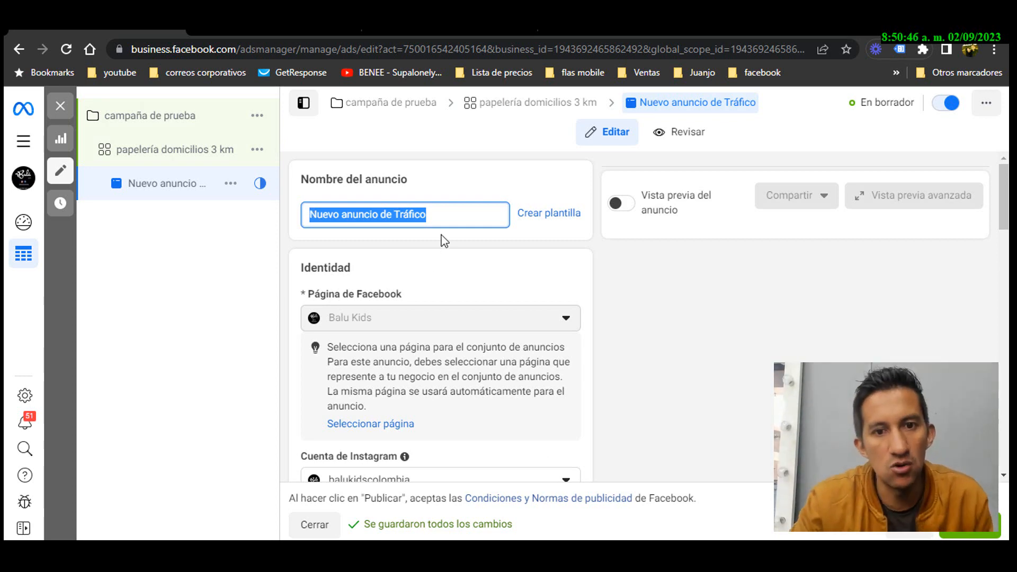
left_click(460, 207)
triple_click(456, 208)
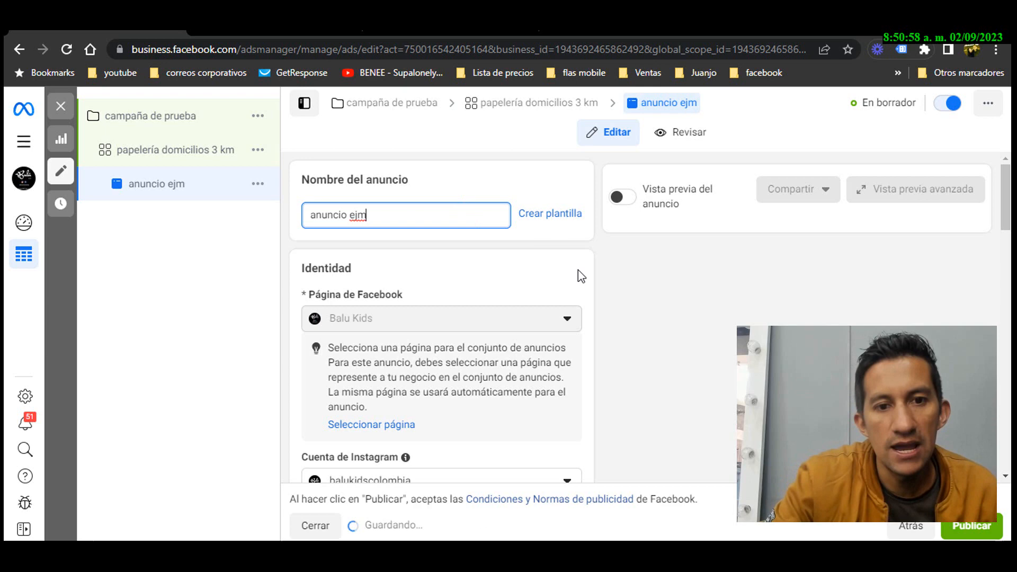
left_click(577, 269)
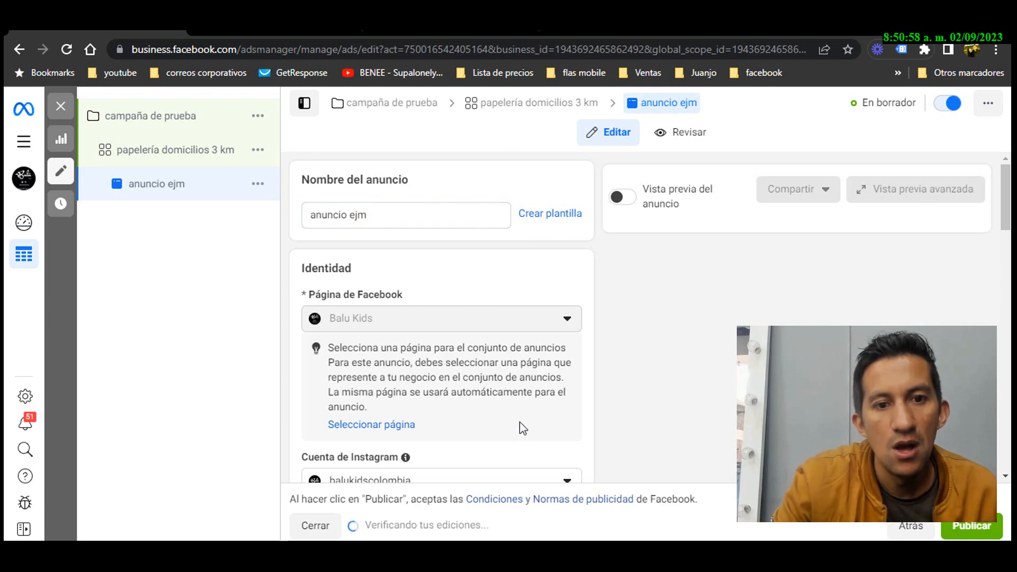
Step: Set the ad's configuration to Usar publicación existente and turn on the ad preview
scroll(434, 282, "down", 2)
scroll(395, 295, "up", 1)
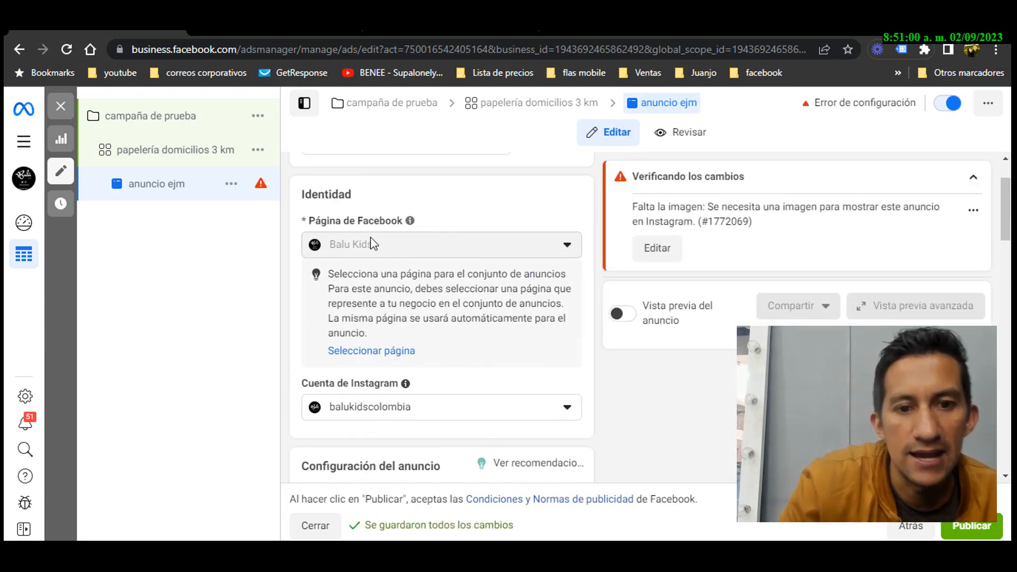
left_click(975, 184)
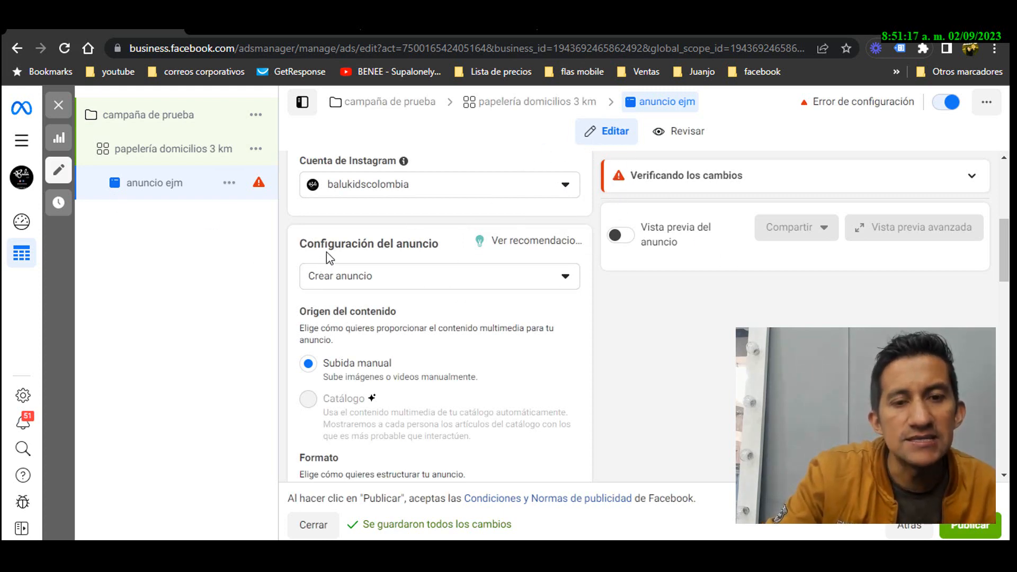
left_click(371, 281)
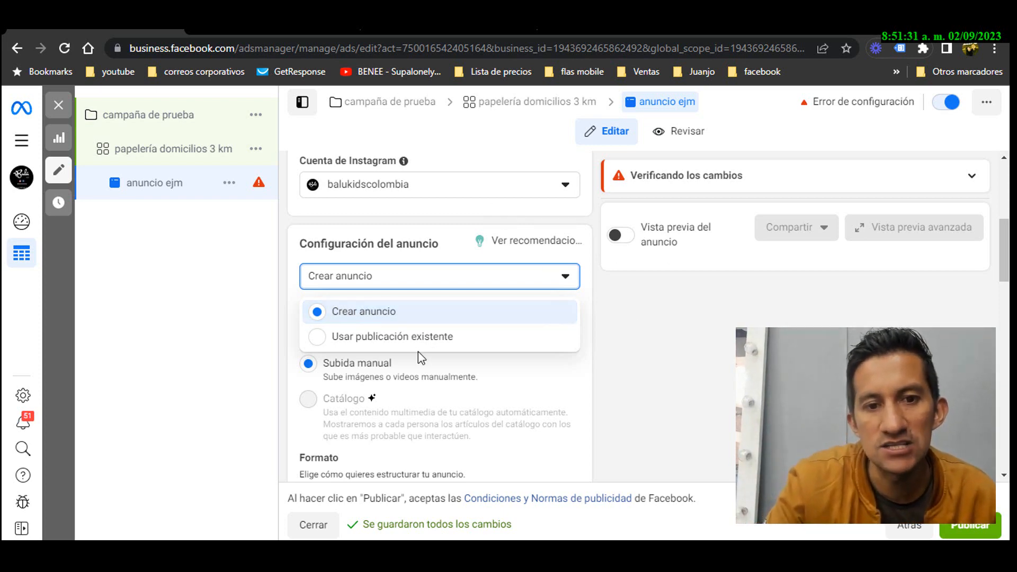
left_click(367, 339)
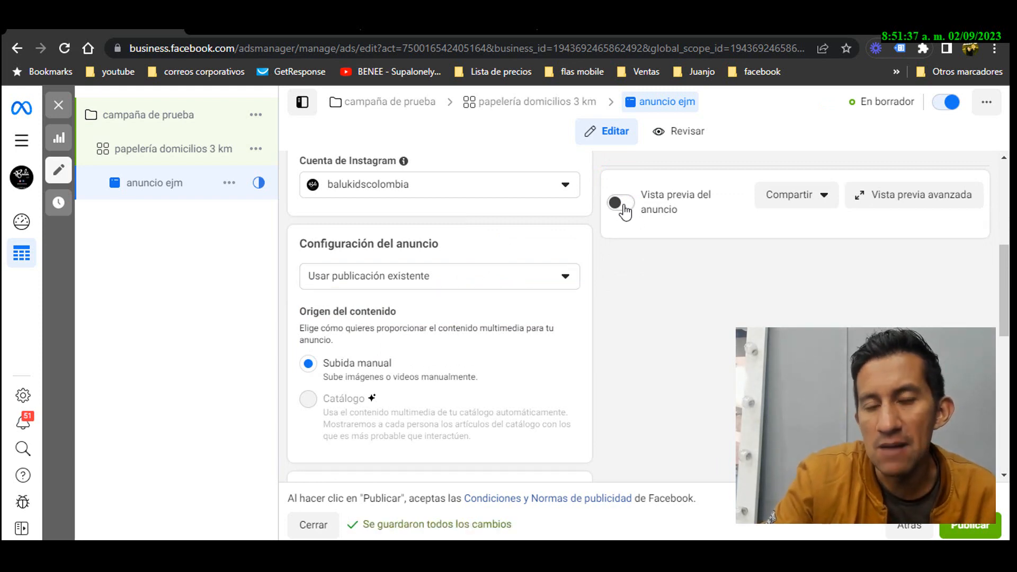
left_click(625, 207)
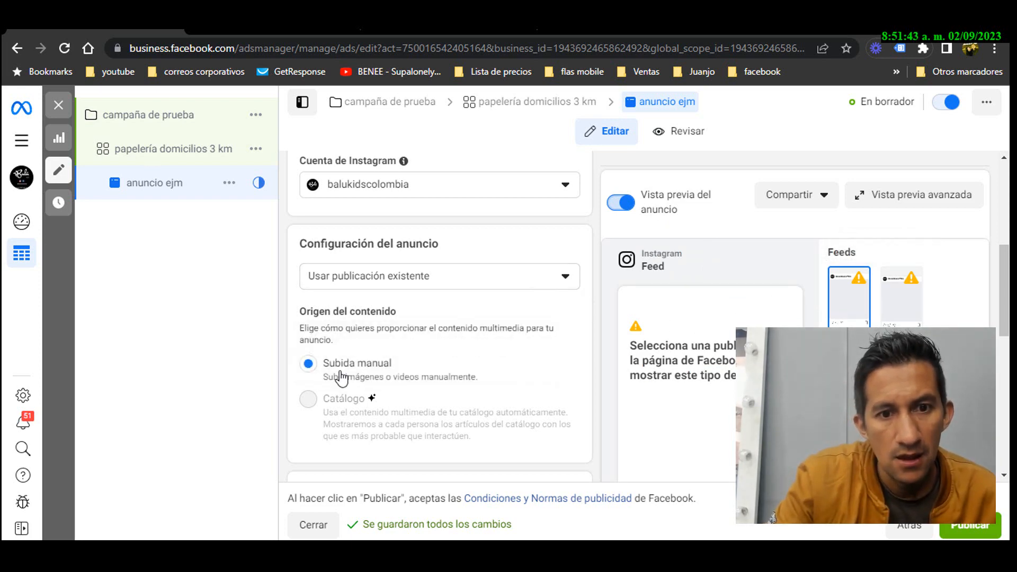
Step: Select the Instagram video post starting "Y por qué les cuento todo esto?", dated 8 feb 2023, as the ad's content
scroll(346, 379, "down", 4)
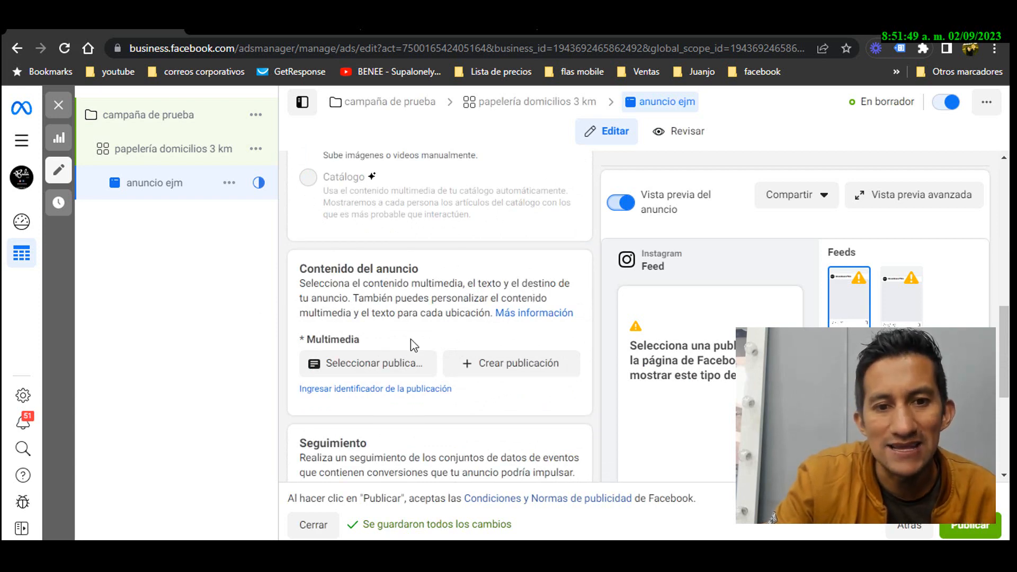
left_click(401, 379)
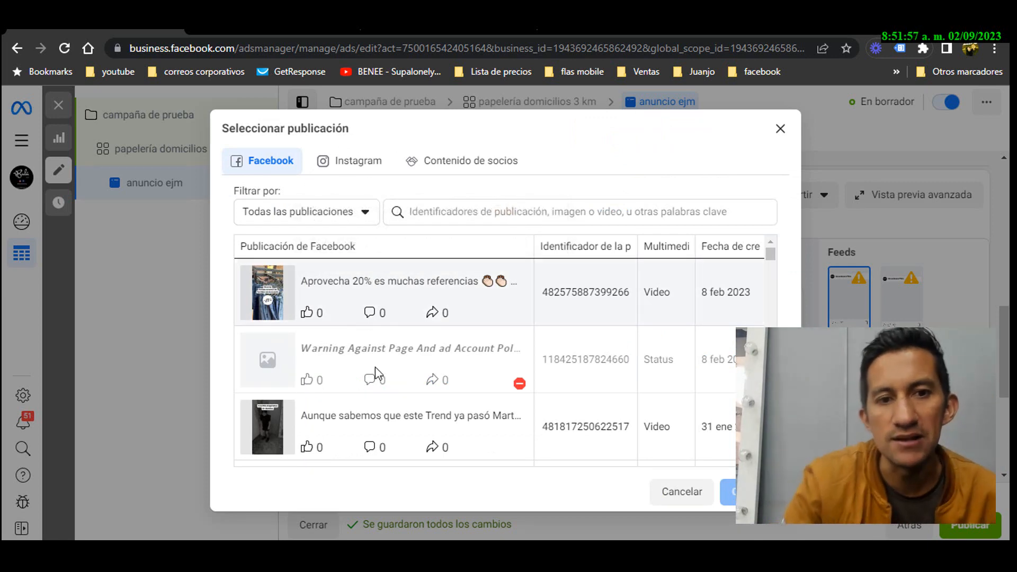
left_click(363, 170)
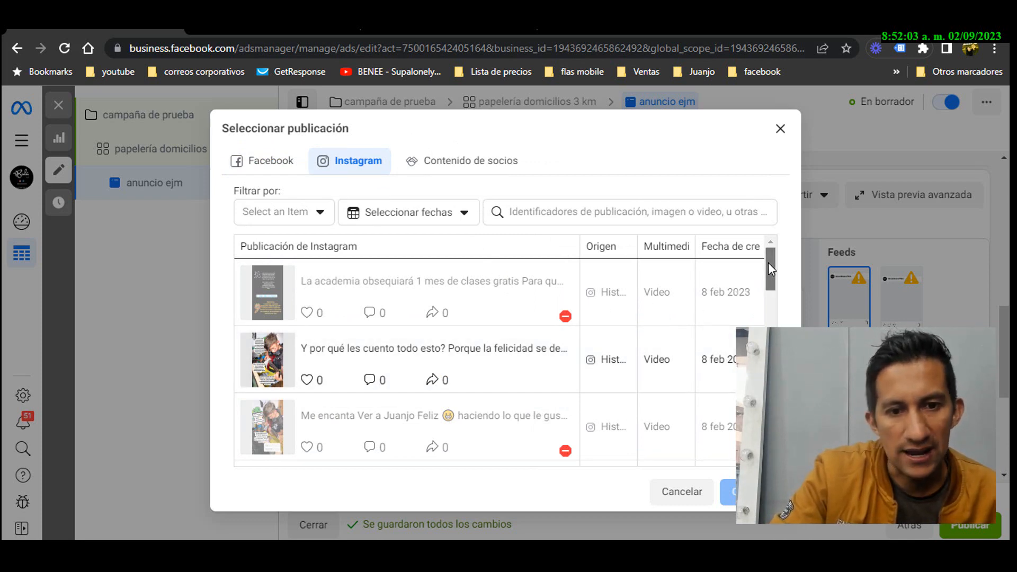
mouse_move(768, 263)
left_mouse_down()
mouse_move(775, 416)
mouse_move(768, 270)
left_mouse_up()
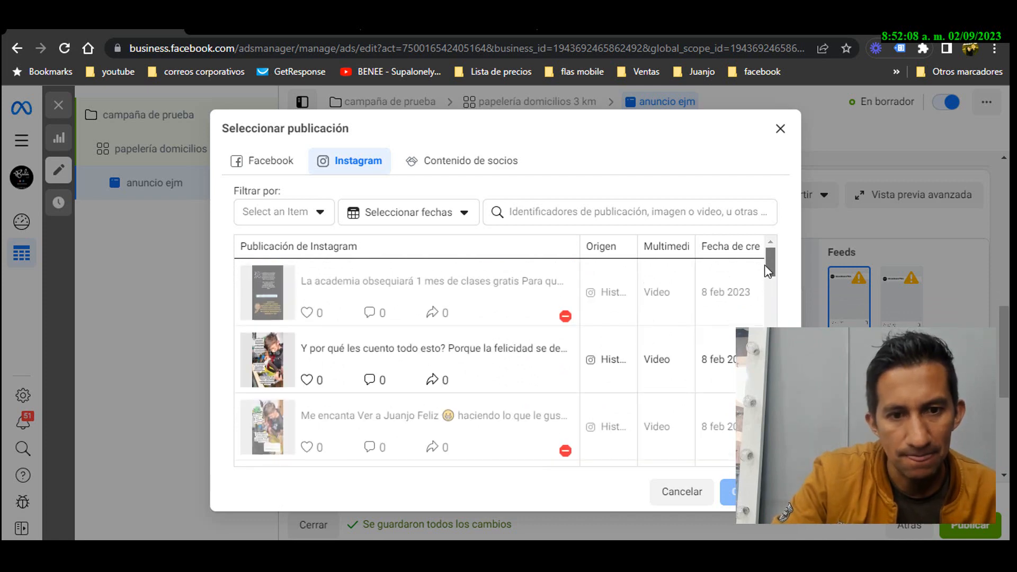
left_click(369, 356)
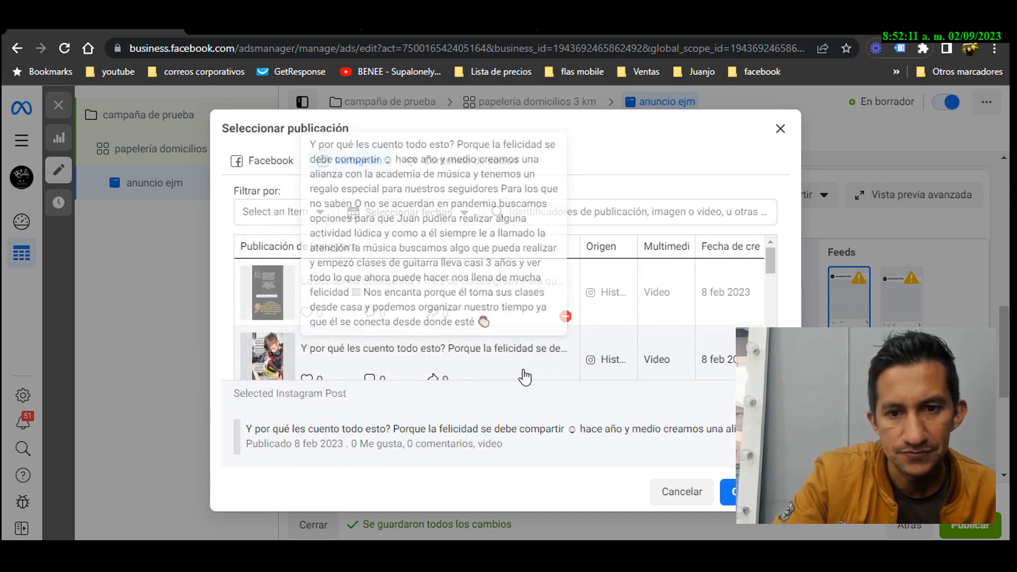
left_click(495, 363)
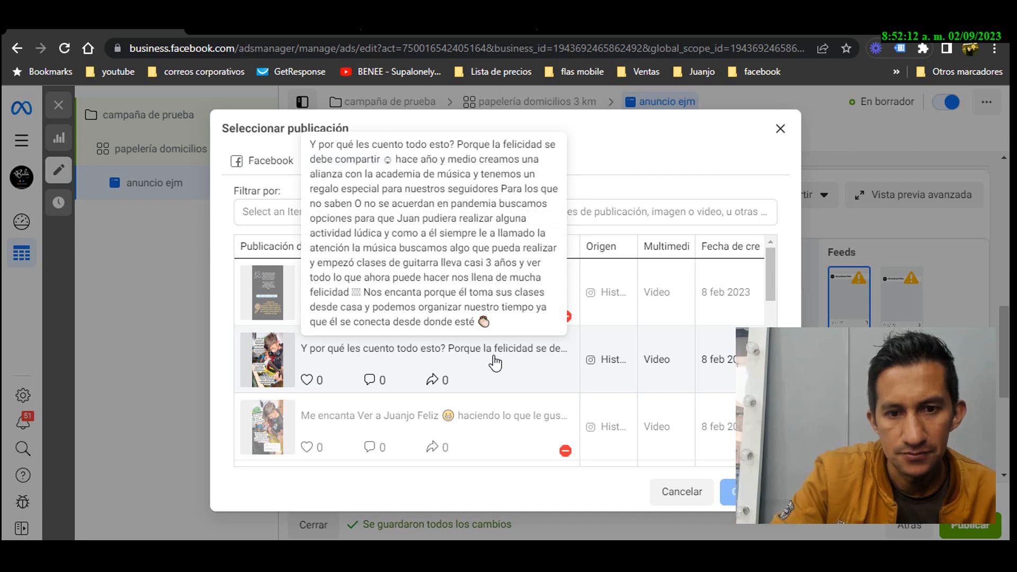
left_click(466, 365)
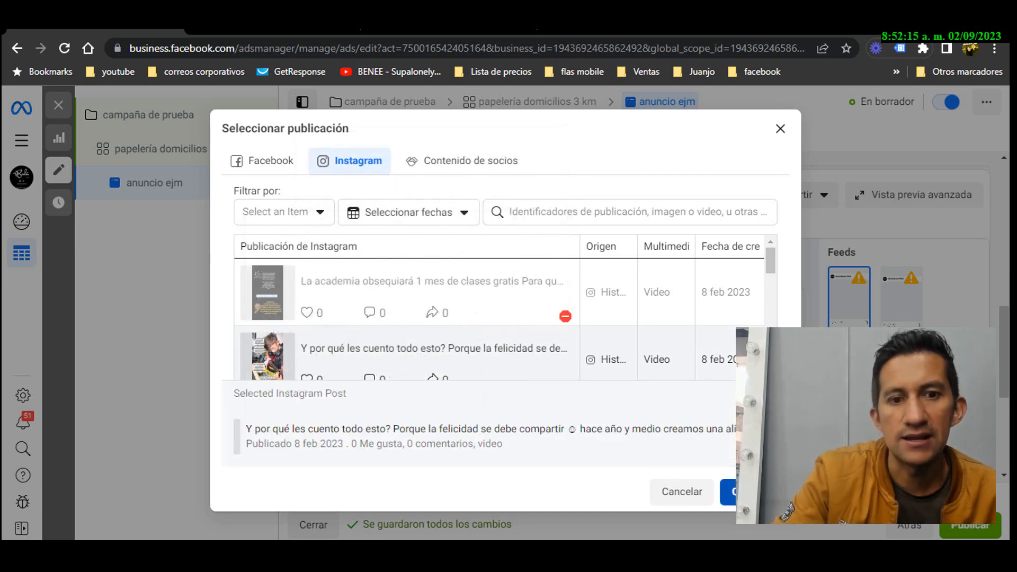
left_click(727, 493)
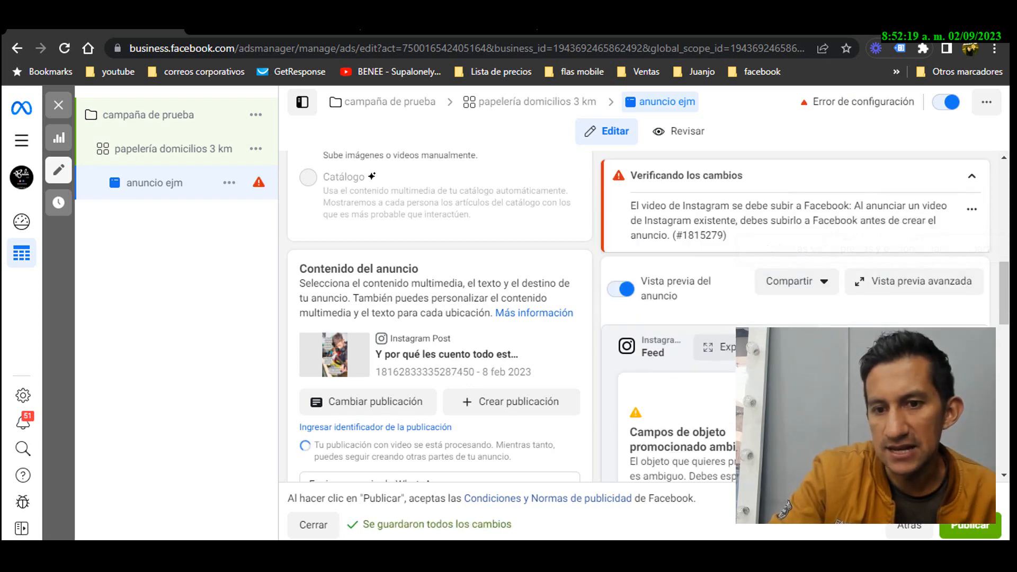
Step: Preview the ad in Instagram's Sección "Explorar" and Stories placements
scroll(440, 318, "down", 3)
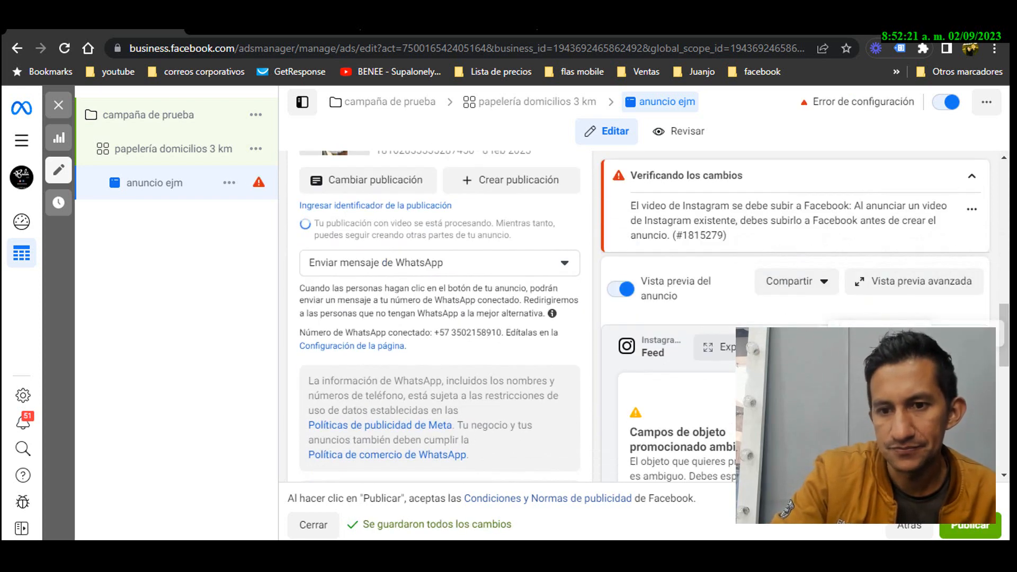
scroll(529, 365, "up", 6)
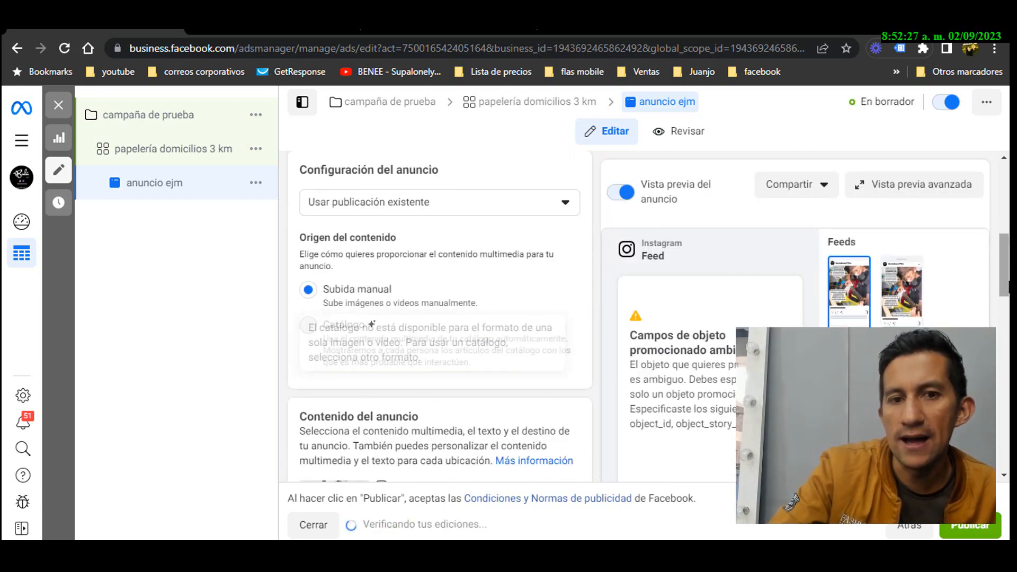
mouse_move(1005, 292)
left_mouse_down()
mouse_move(1005, 256)
mouse_move(1004, 329)
mouse_move(1003, 310)
left_mouse_up()
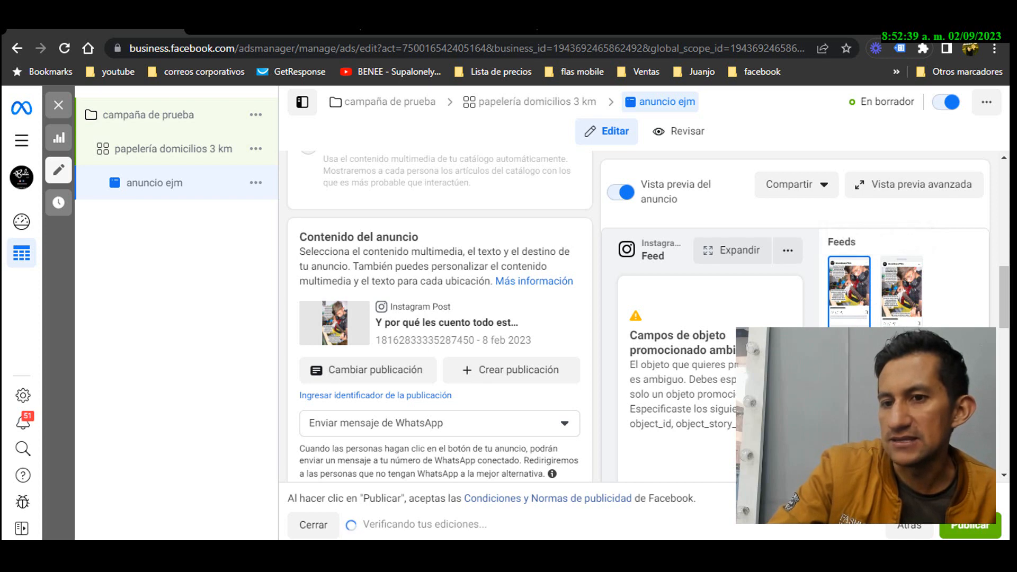
left_click(889, 308)
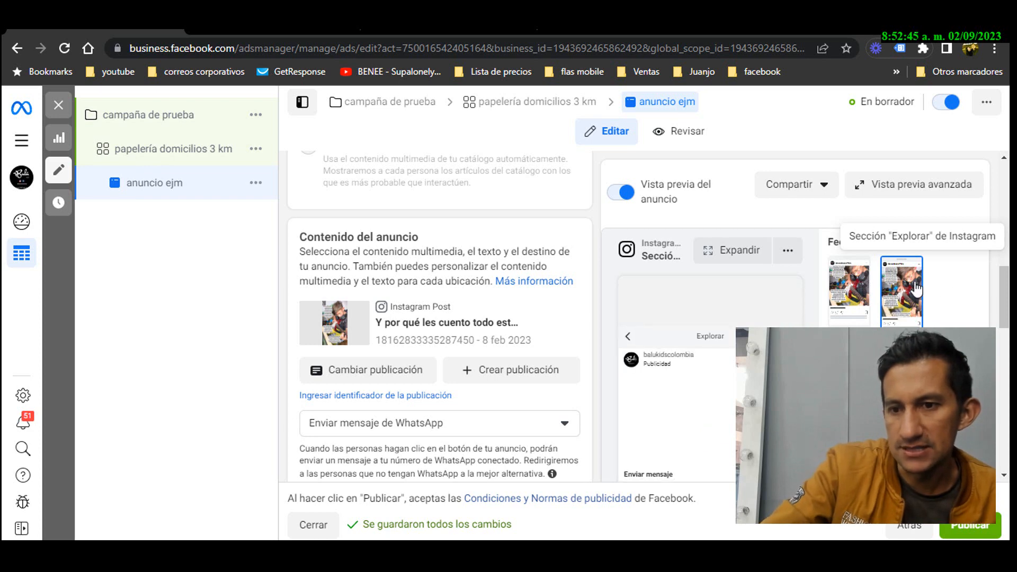
mouse_move(1004, 300)
left_mouse_down()
mouse_move(1004, 357)
mouse_move(1005, 319)
left_mouse_up()
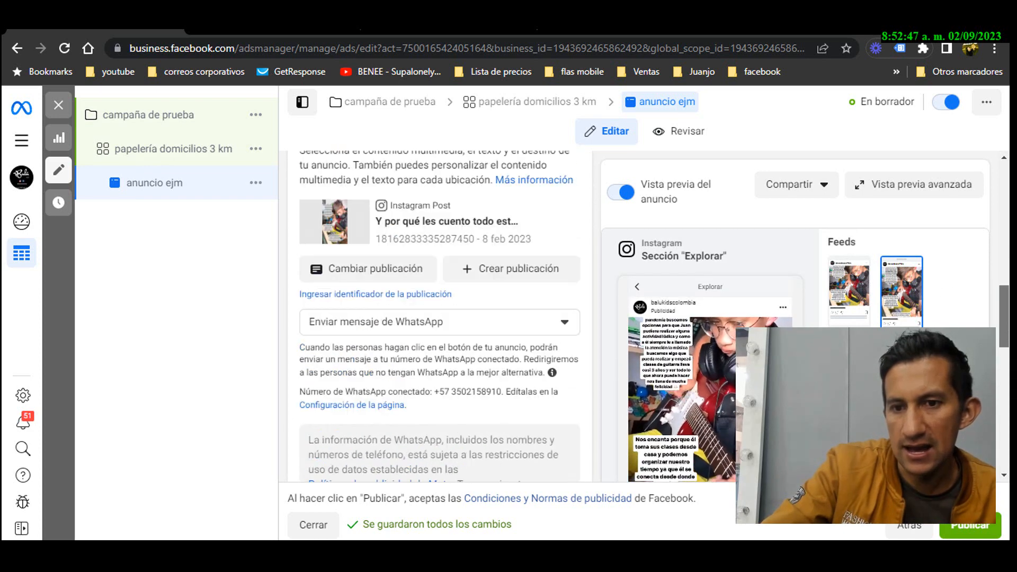
left_click(849, 400)
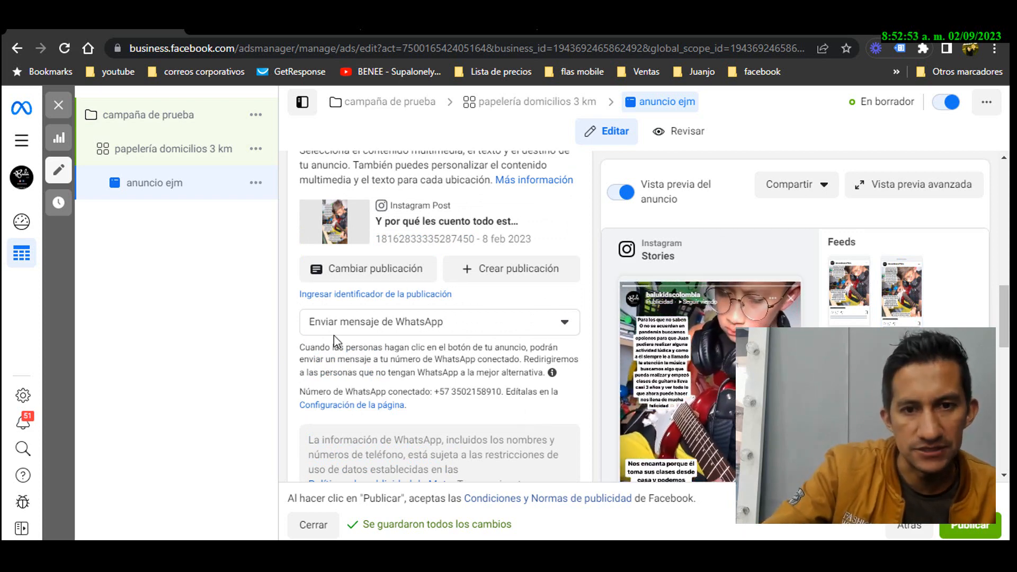
Step: Review the ad's call-to-action choices, keeping Enviar mensaje de WhatsApp
scroll(335, 344, "up", 2)
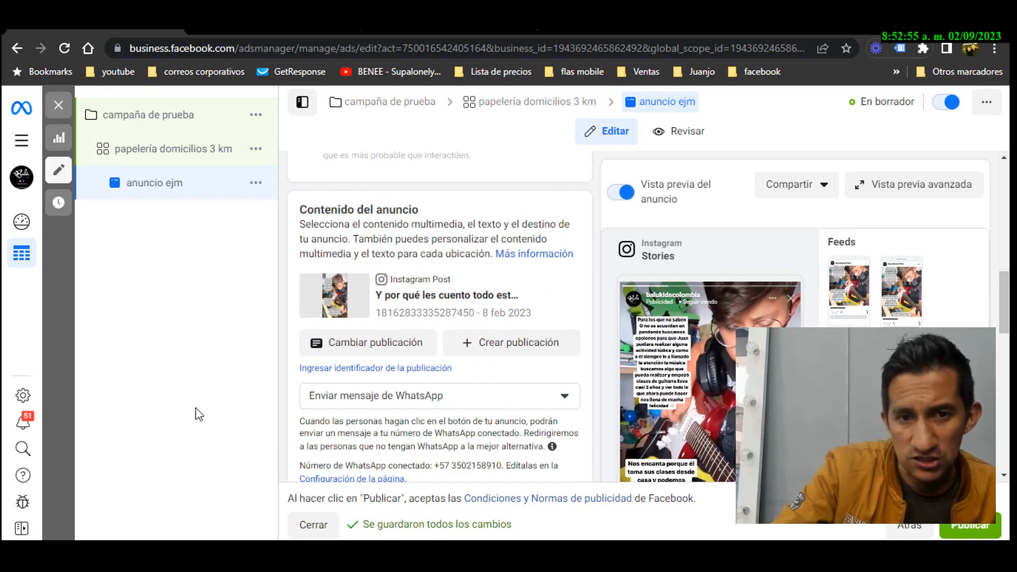
scroll(424, 317, "up", 2)
scroll(424, 318, "up", 2)
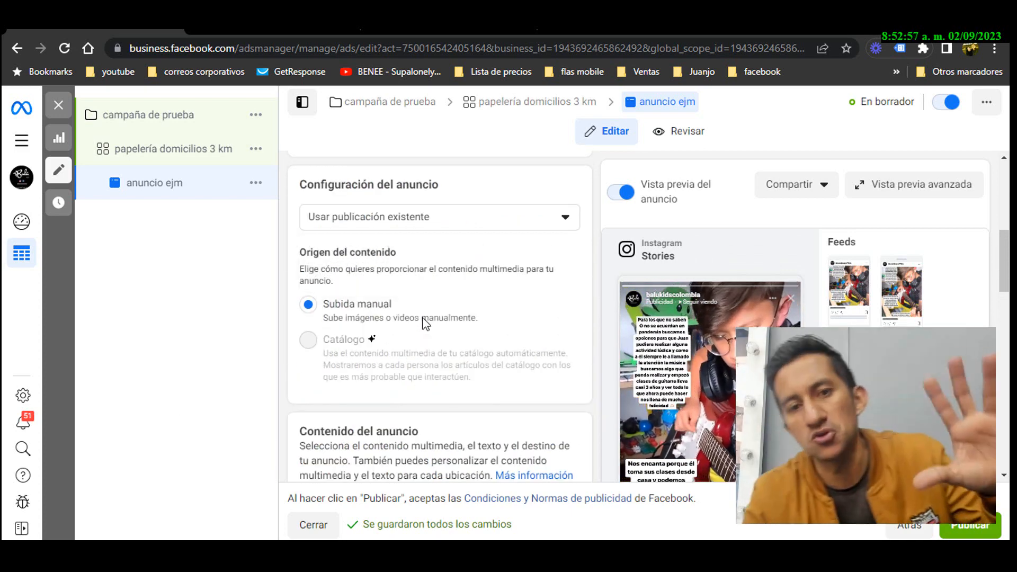
scroll(424, 323, "down", 4)
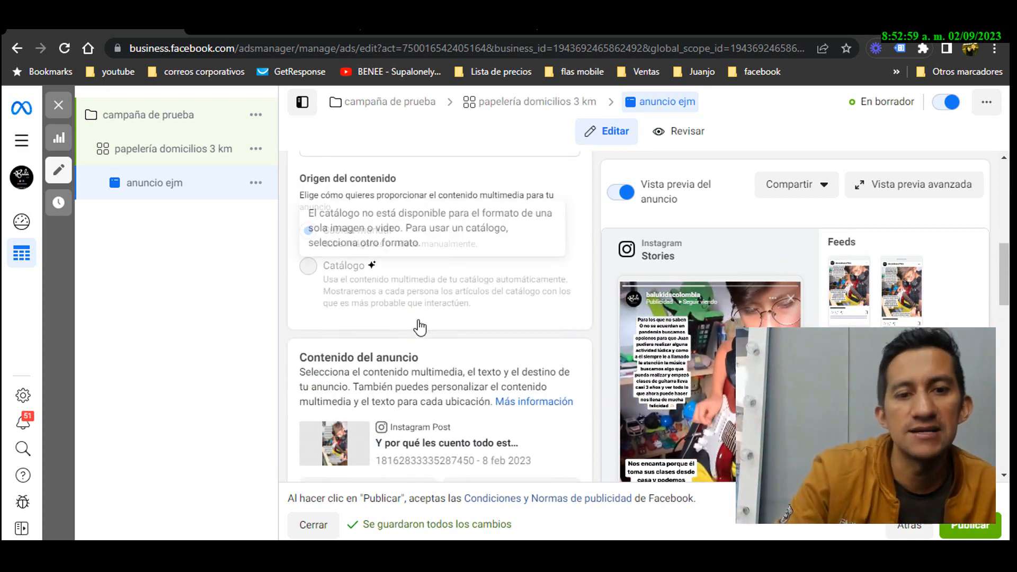
scroll(419, 320, "down", 3)
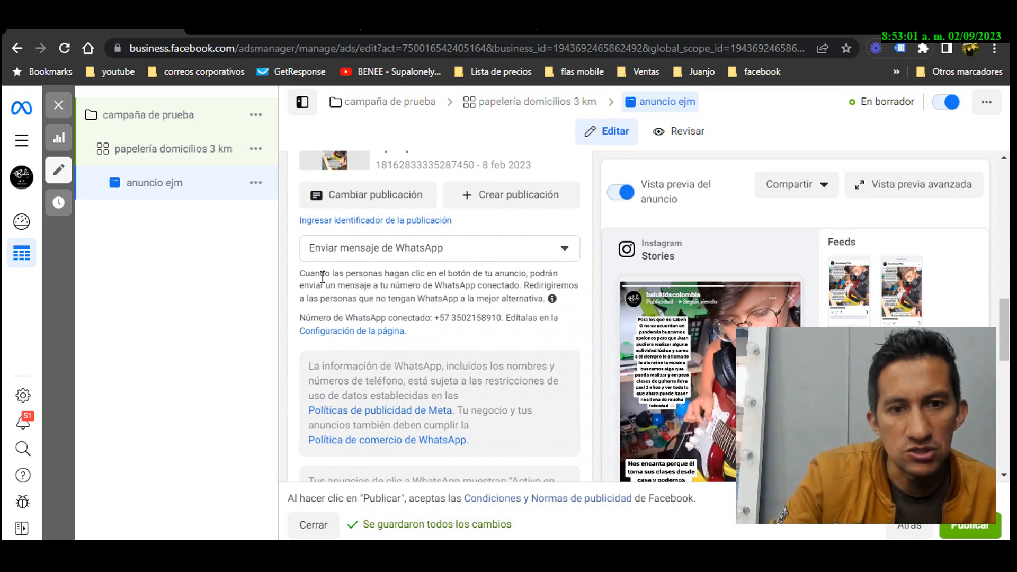
left_click(564, 249)
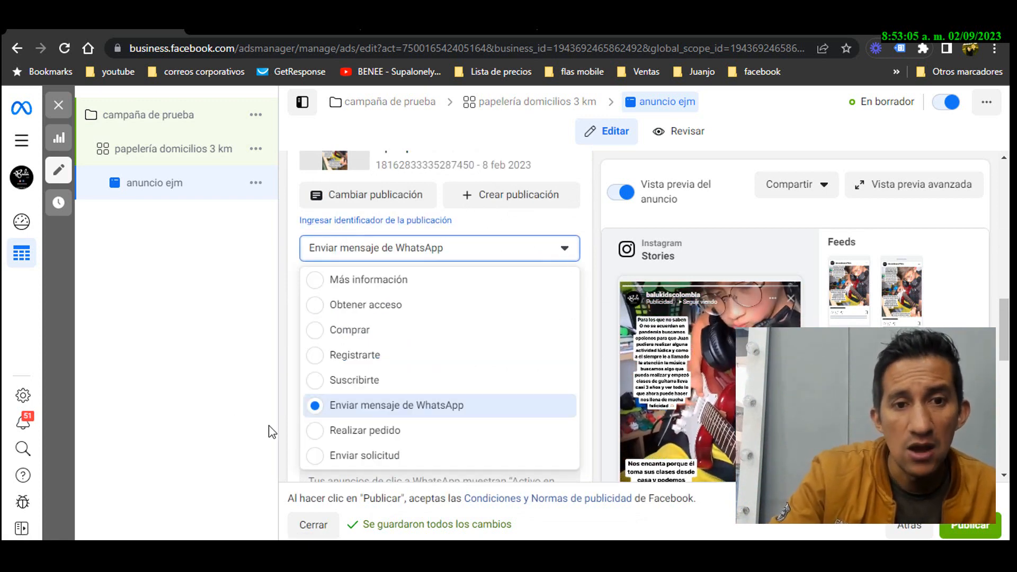
left_click(272, 238)
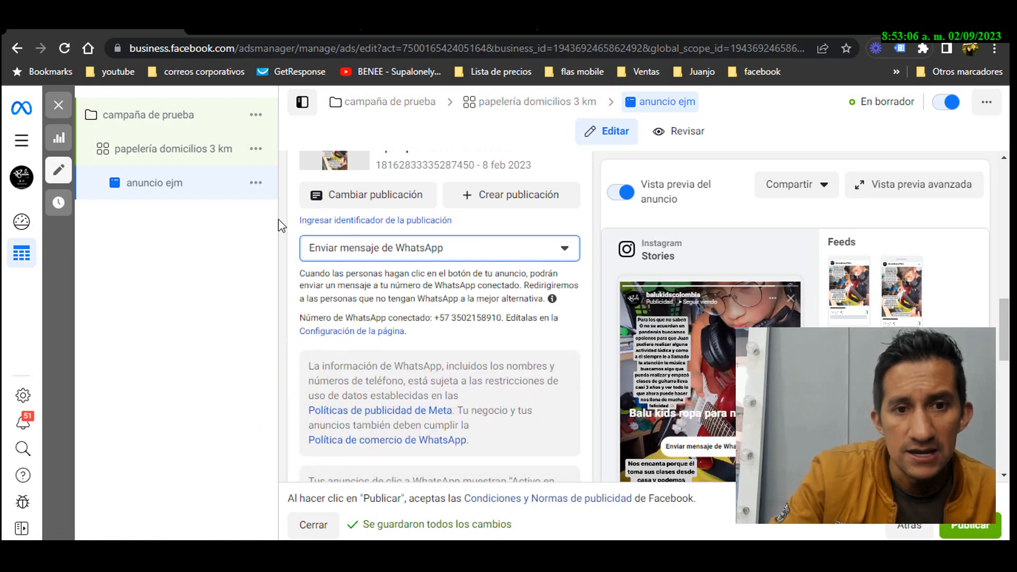
left_click(448, 246)
left_click(450, 247)
left_click(450, 247)
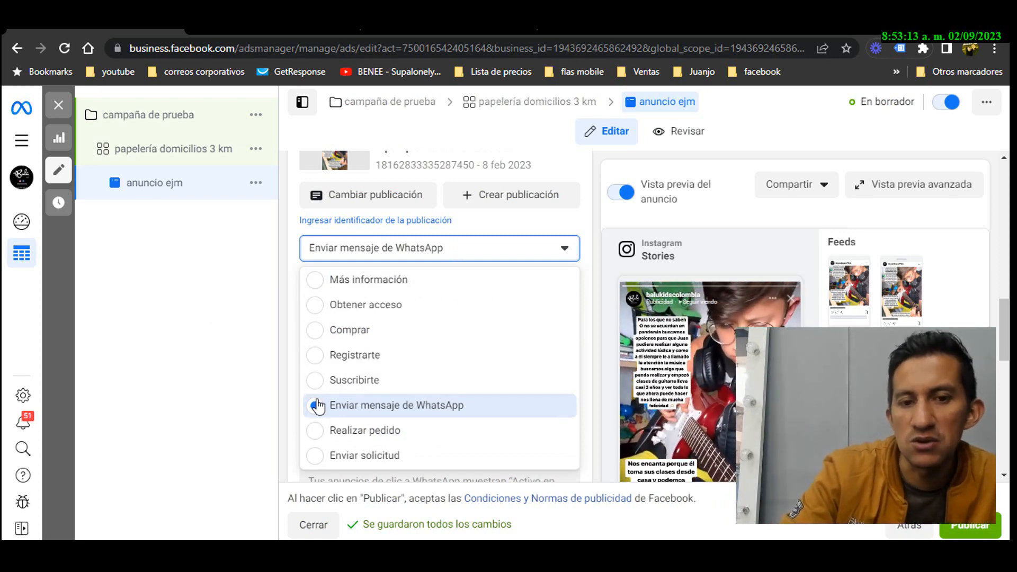
left_click(241, 400)
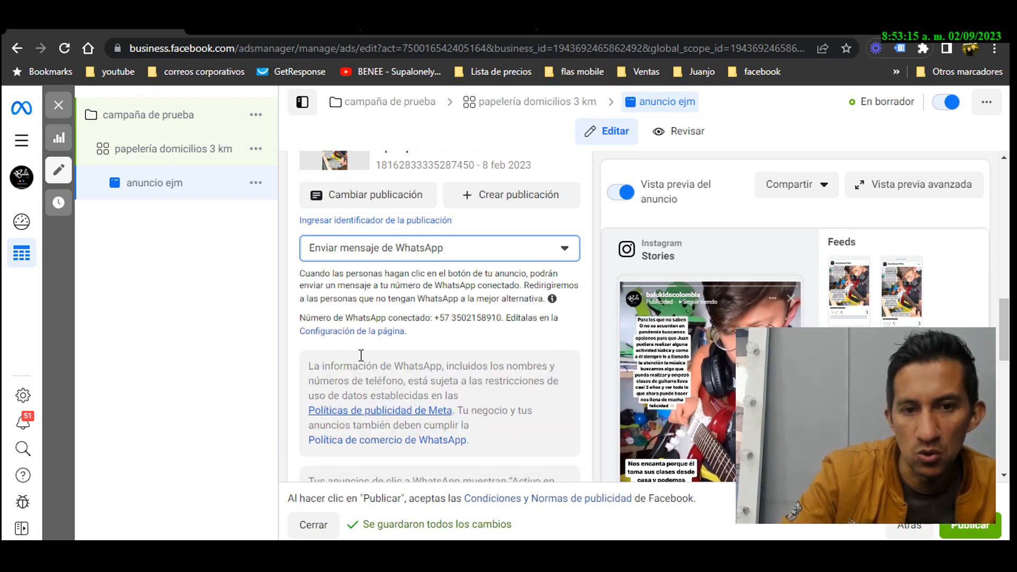
Step: Open the Feeds placement group for editing, review its media and text options, and close it without changes
scroll(440, 302, "down", 8)
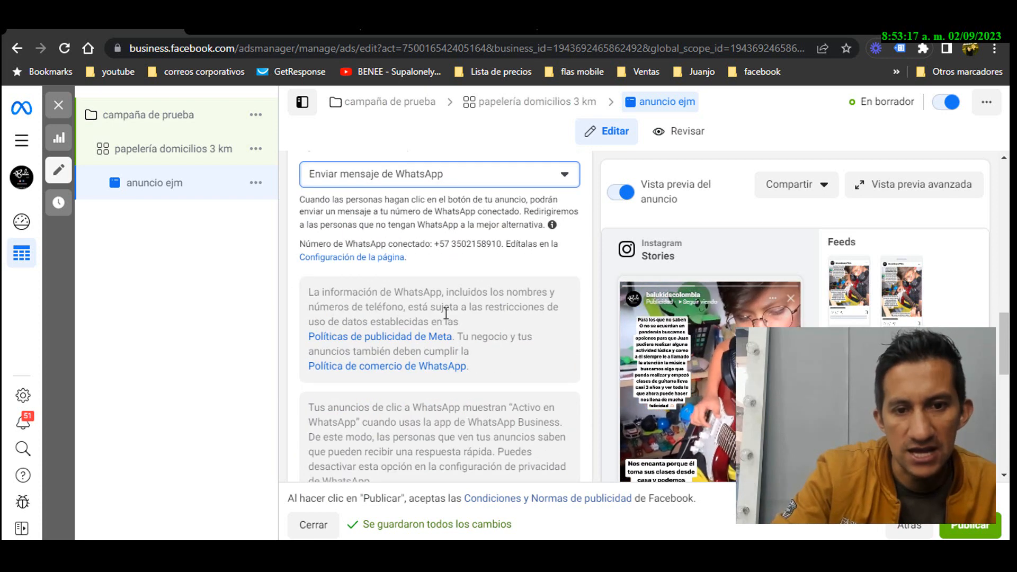
scroll(442, 333, "down", 1)
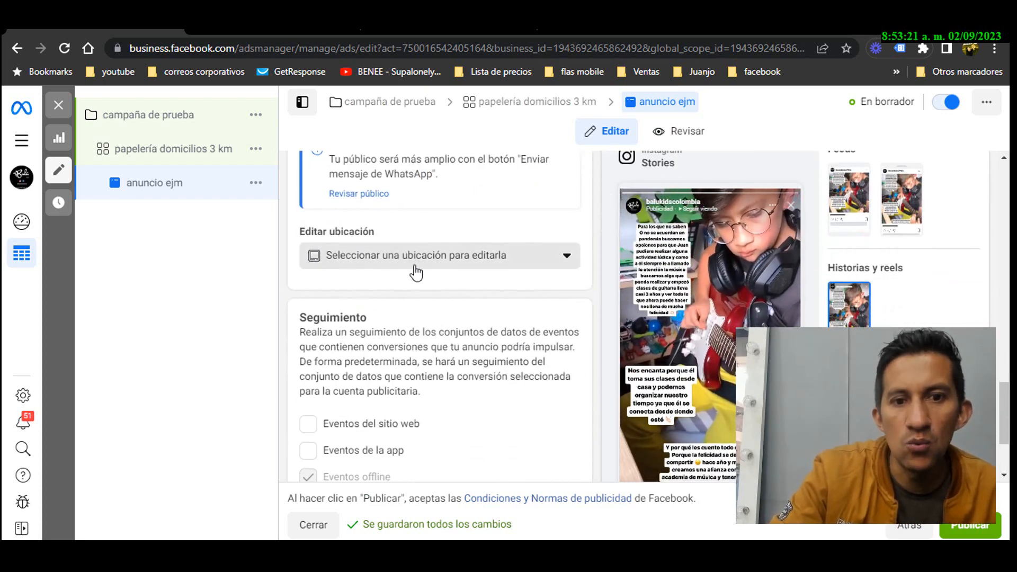
left_click(440, 263)
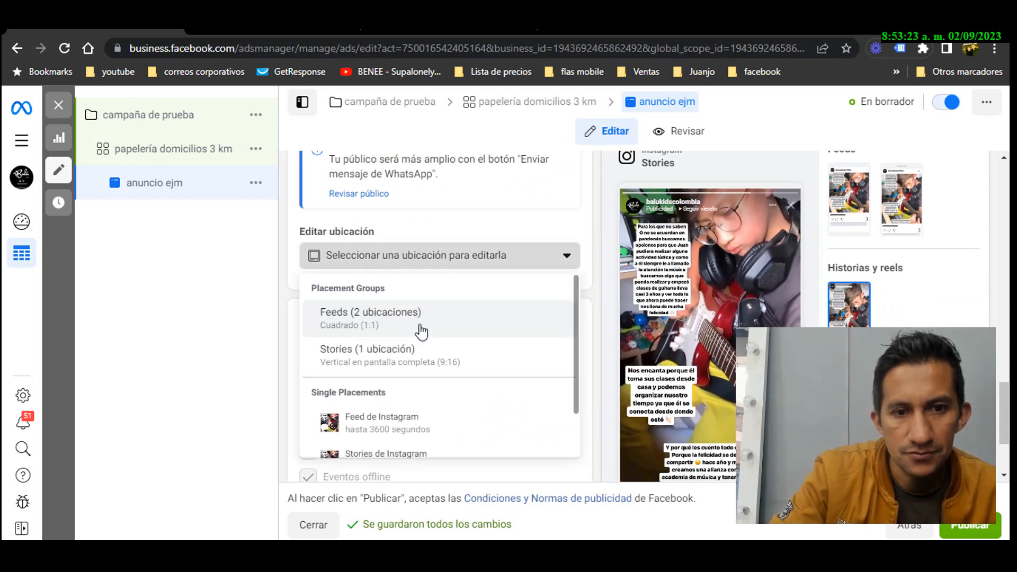
scroll(493, 348, "down", 1)
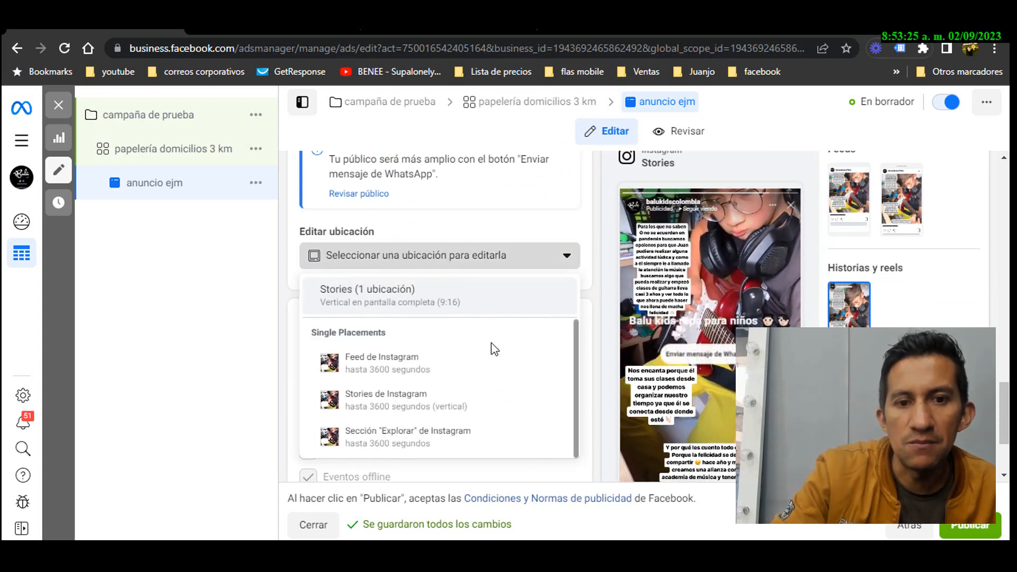
scroll(493, 348, "up", 1)
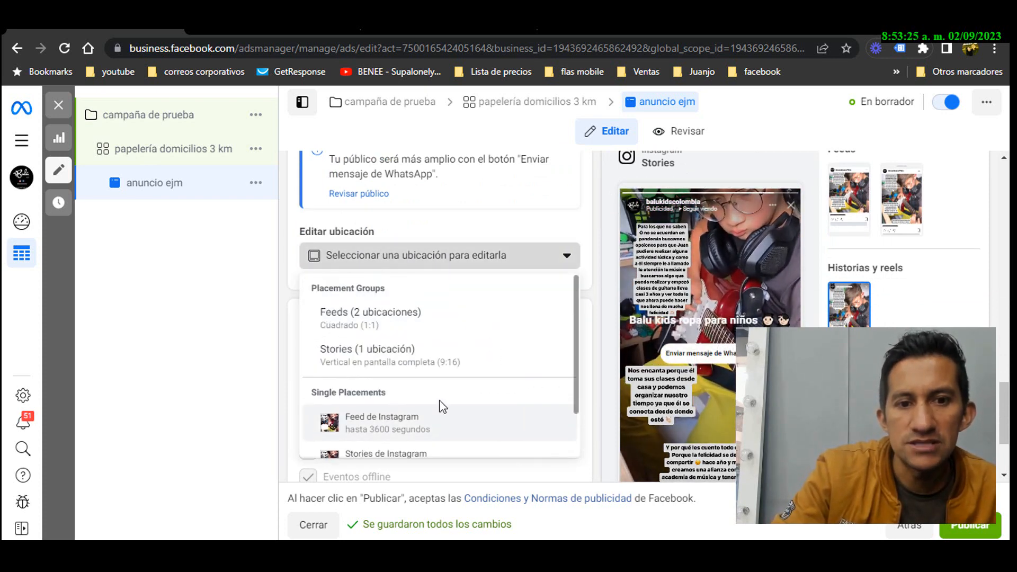
left_click(342, 325)
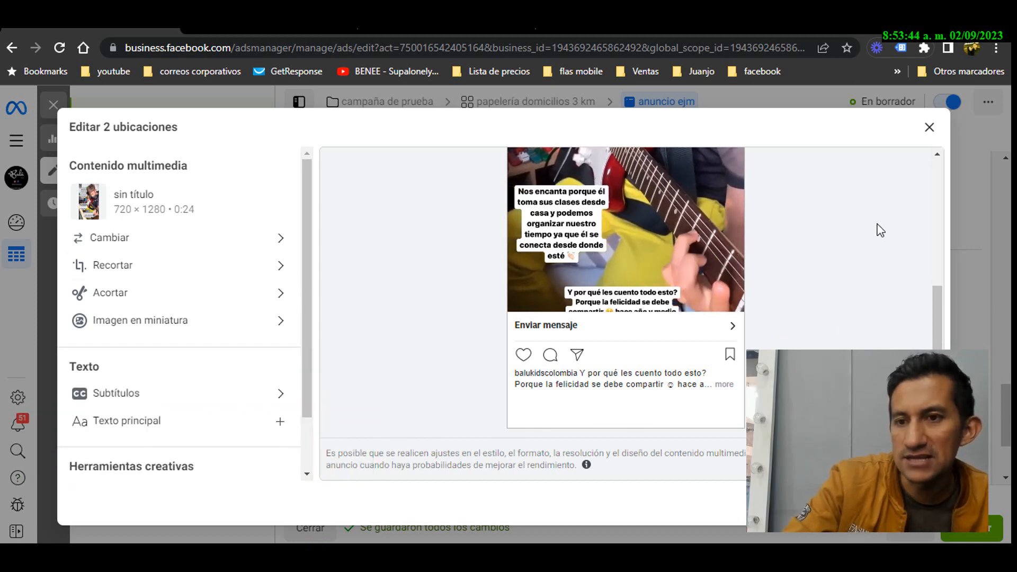
left_click(928, 132)
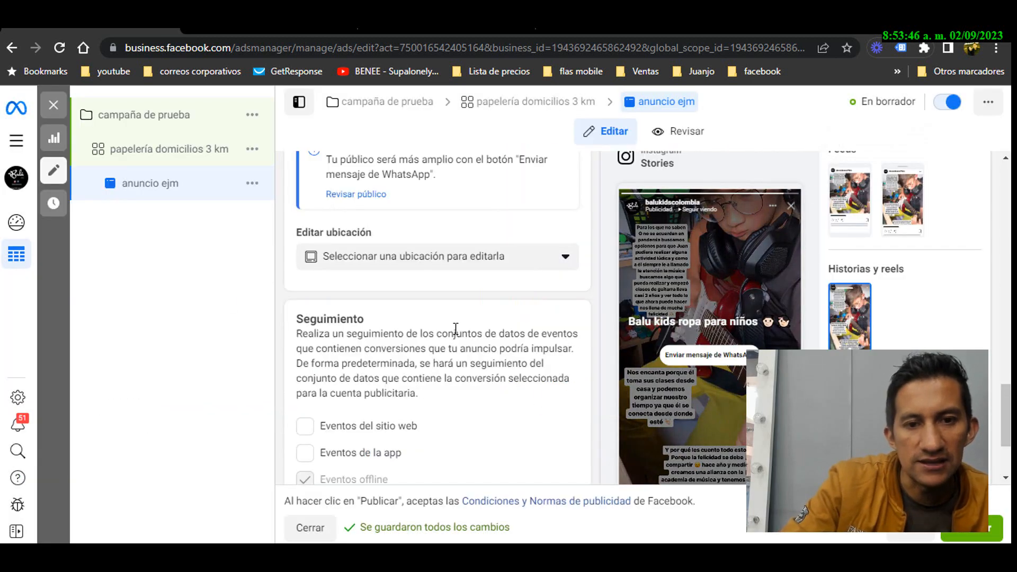
Step: Examine the ad's Seguimiento options for website, app and offline events
scroll(457, 331, "down", 3)
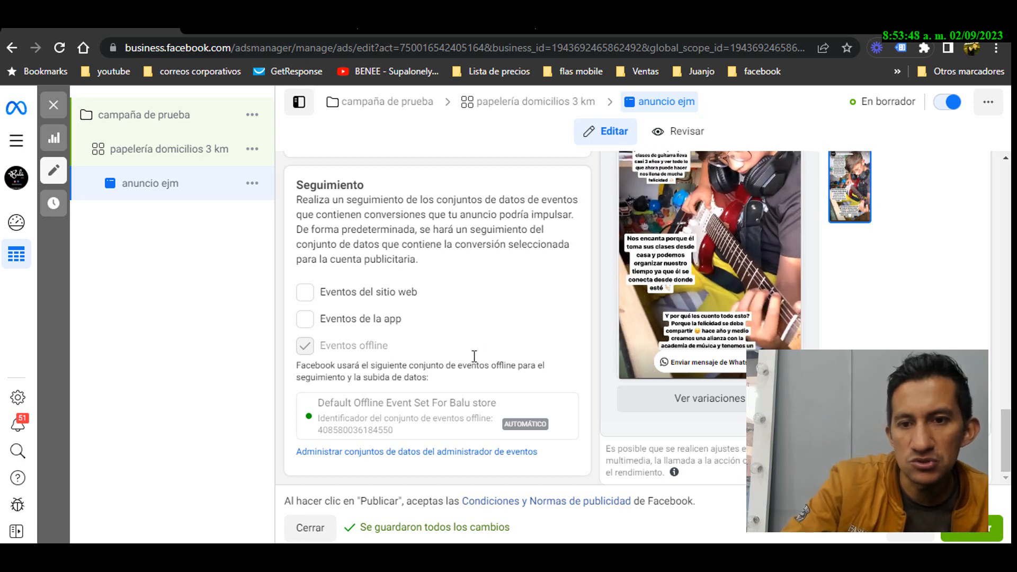
scroll(735, 317, "up", 2)
scroll(734, 313, "up", 2)
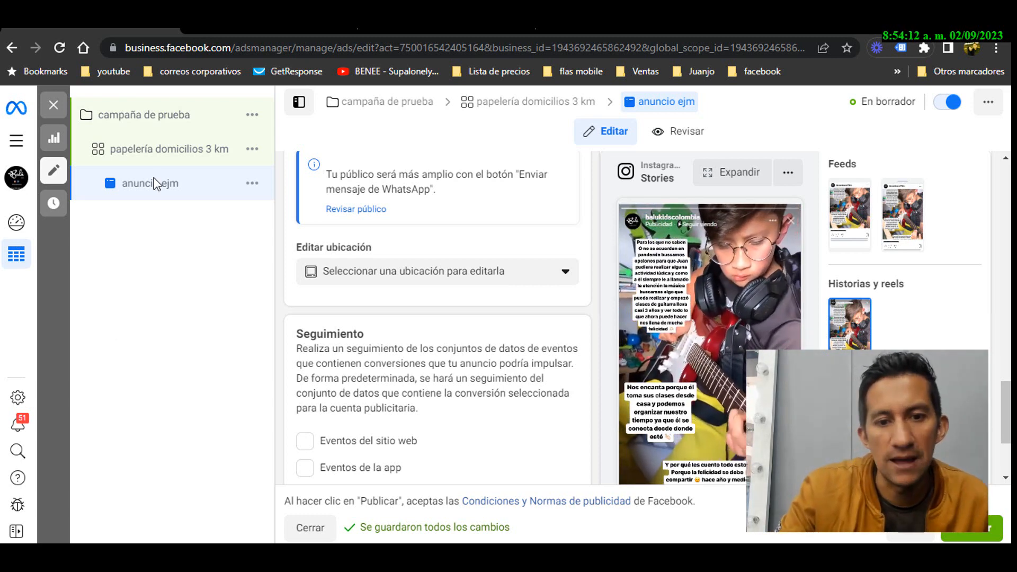
scroll(415, 404, "down", 3)
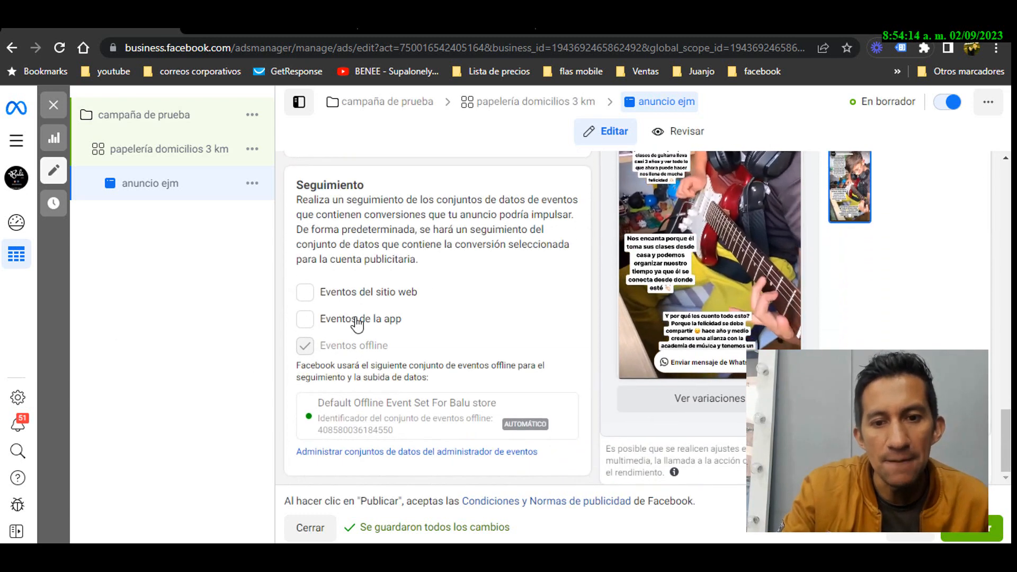